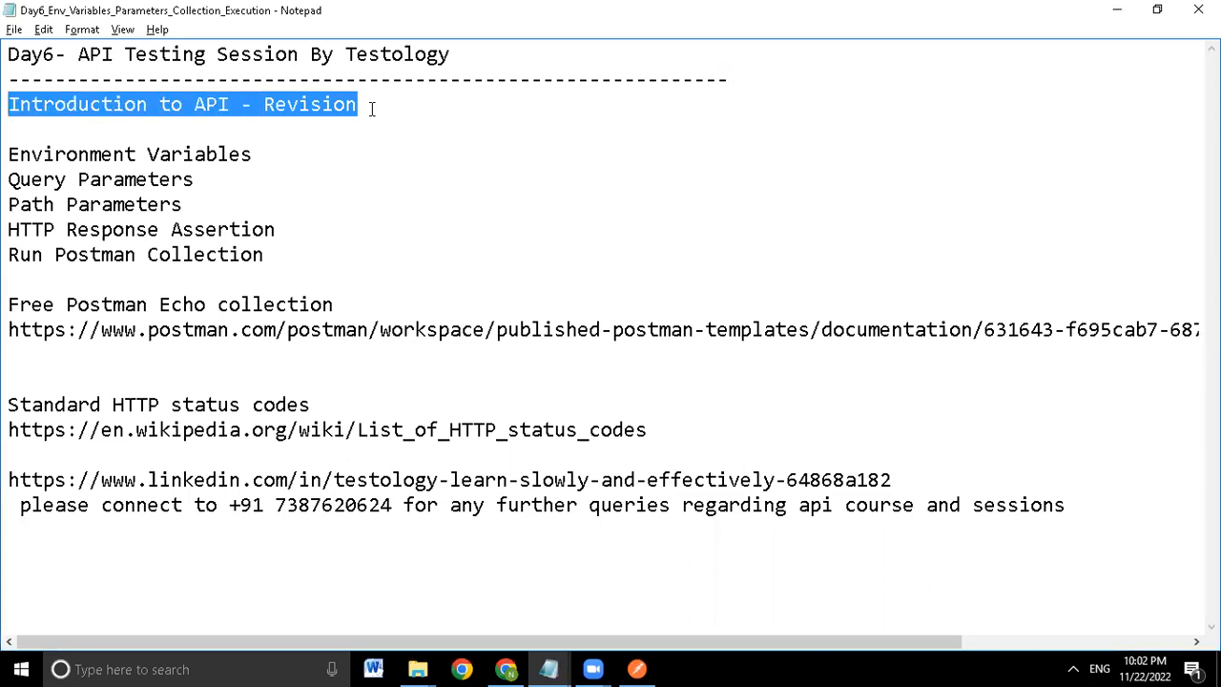
# - Delete the "Introduction to API - Revision" line and append "in Podtmsn" to the Environment Variables line
pyautogui.press('BackSpace')
pyautogui.press('BackSpace')
pyautogui.click(324, 129)
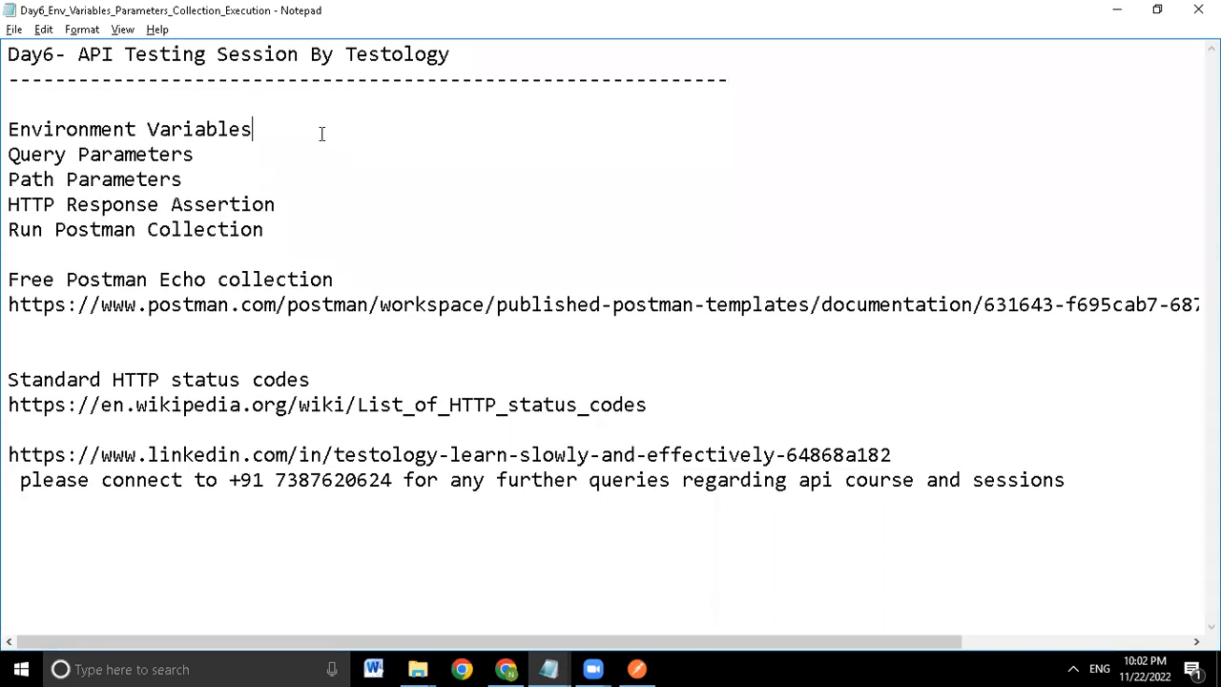
pyautogui.hotkey('ctrl', 'shift', 'Left')
pyautogui.hotkey('ctrl', 'shift', 'Left')
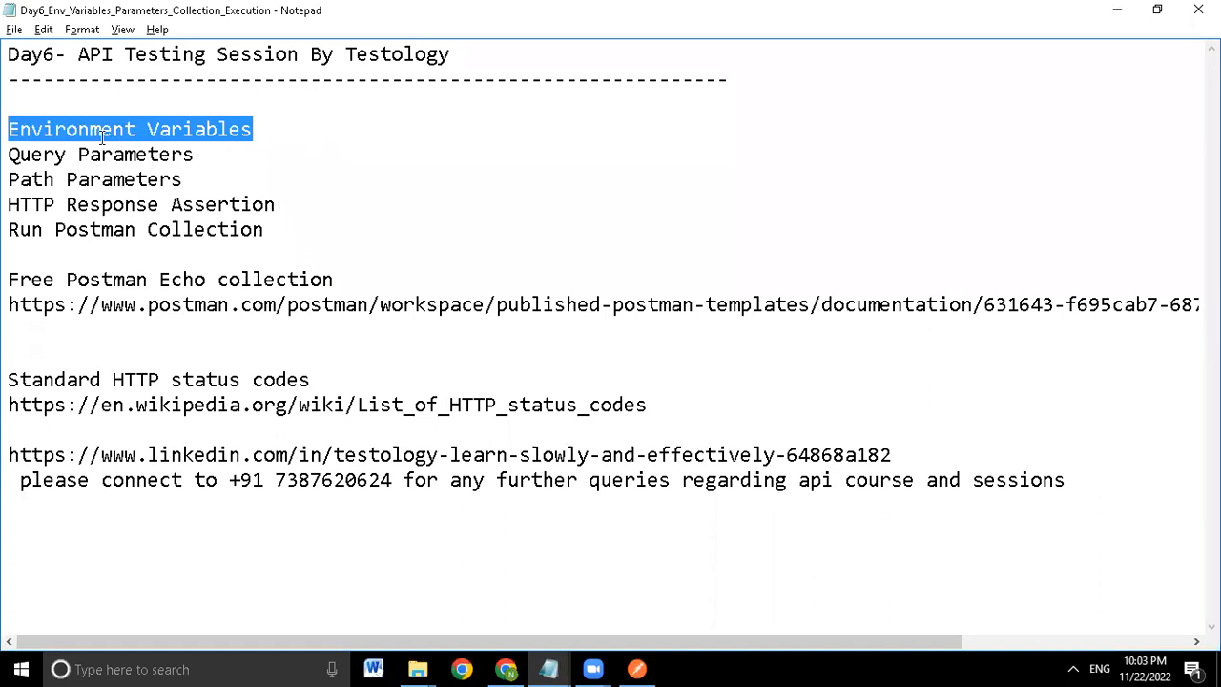
pyautogui.click(307, 136)
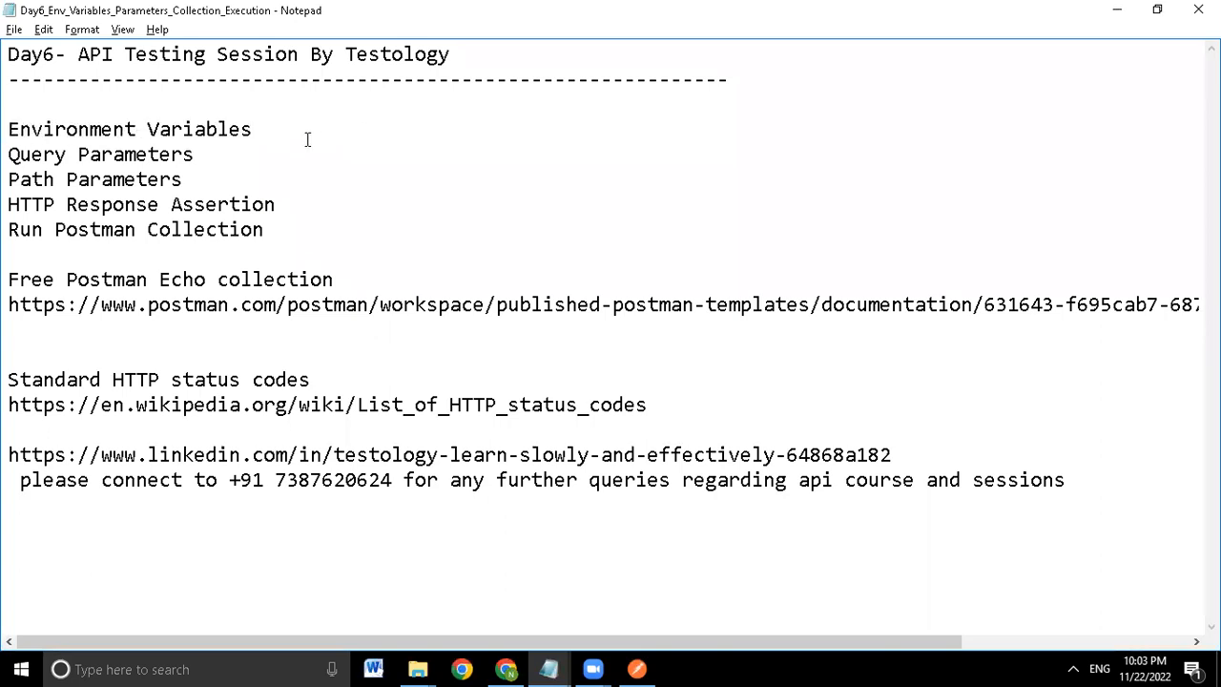
pyautogui.write('in Podtmsn')
# - Highlight the Query Parameters topic line in the session notes
pyautogui.press('Down')
pyautogui.hotkey('ctrl', 'shift', 'Left')
pyautogui.hotkey('ctrl', 'shift', 'Left')
pyautogui.press('Down')
pyautogui.press('Up')
pyautogui.hotkey('ctrl', 'shift', 'Right')
pyautogui.hotkey('ctrl', 'shift', 'Right')
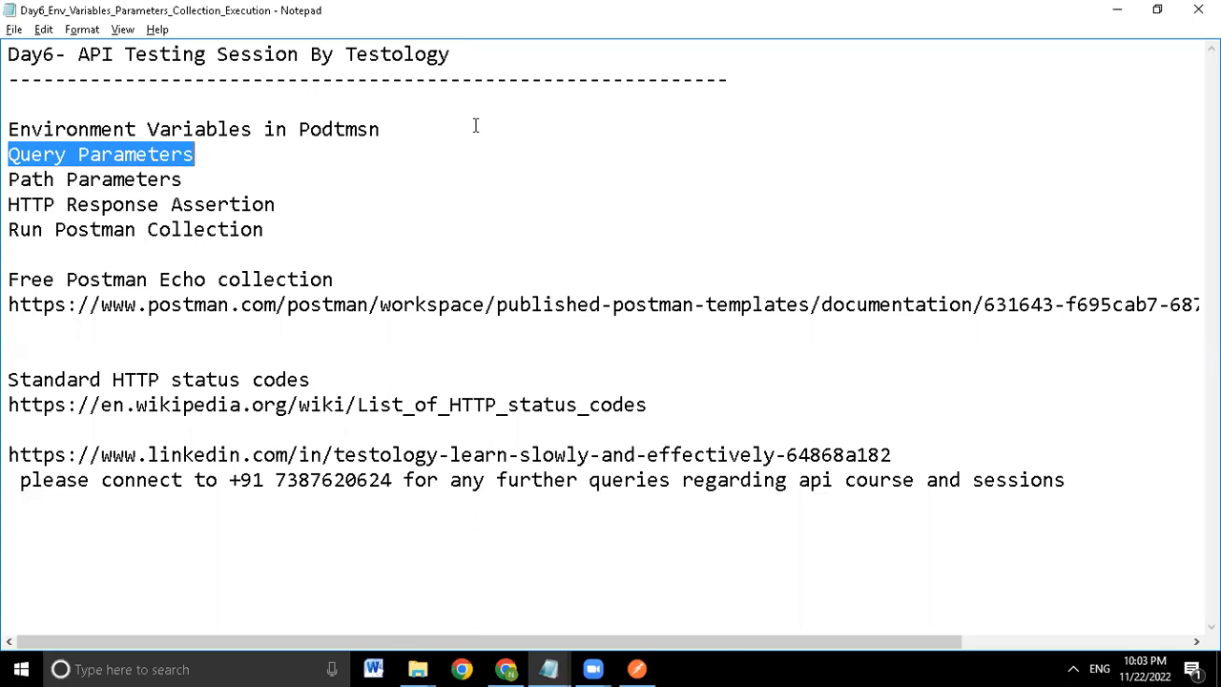
pyautogui.hotkey('alt', 'Tab')
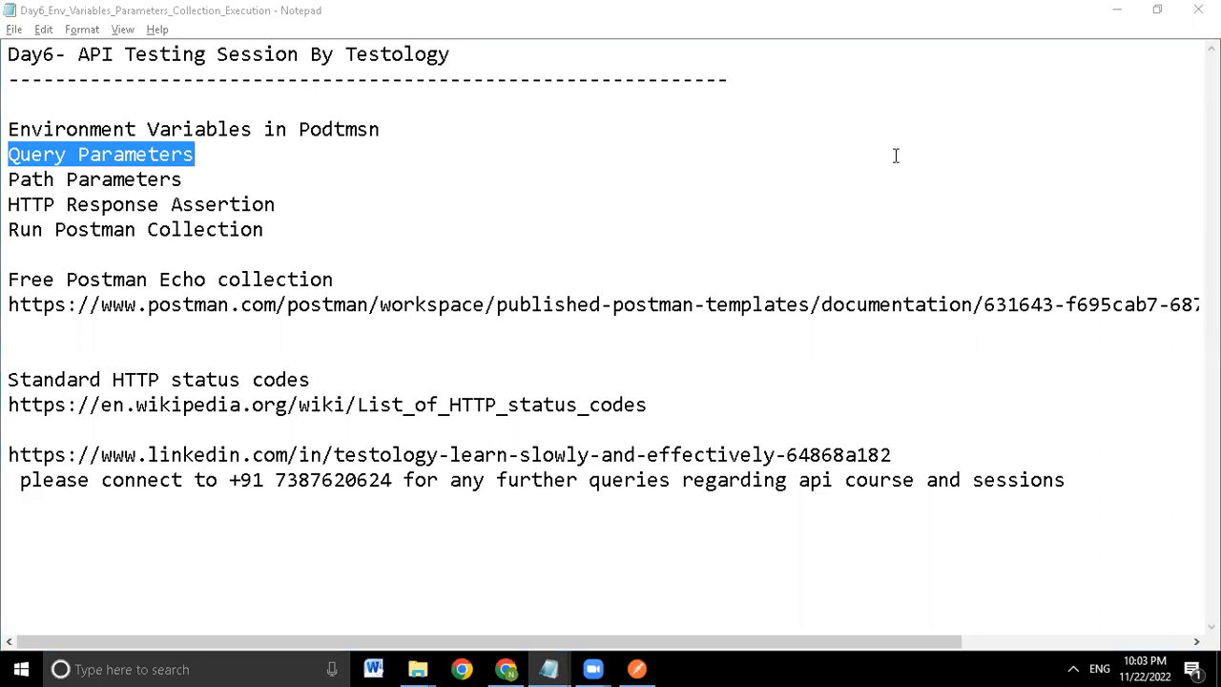
pyautogui.click(229, 168)
pyautogui.press('Left')
pyautogui.press('Up')
pyautogui.hotkey('ctrl', 'Left')
pyautogui.press('Home')
pyautogui.hotkey('ctrl', 'shift', 'Right')
pyautogui.hotkey('ctrl', 'shift', 'Right')
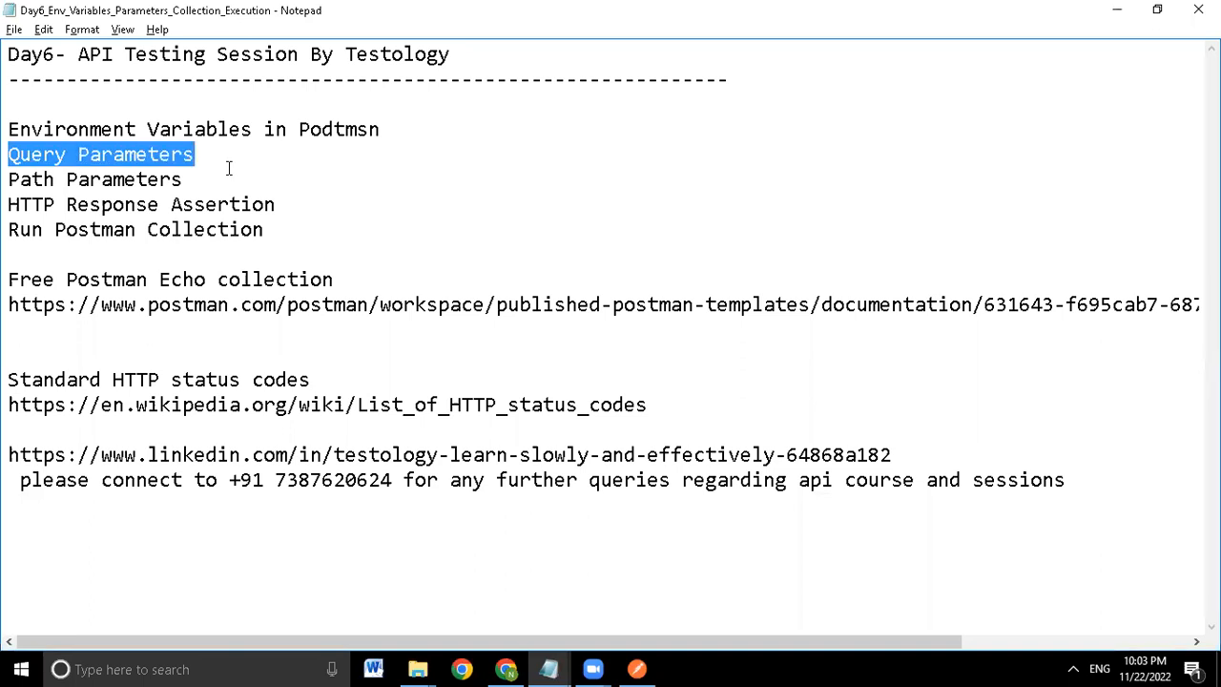
# - Append "in URL" to the Query Parameters line
pyautogui.press('Down')
pyautogui.press('Up')
pyautogui.press('End')
pyautogui.write('in R')
pyautogui.press('BackSpace')
pyautogui.write('URL')
pyautogui.click(228, 169)
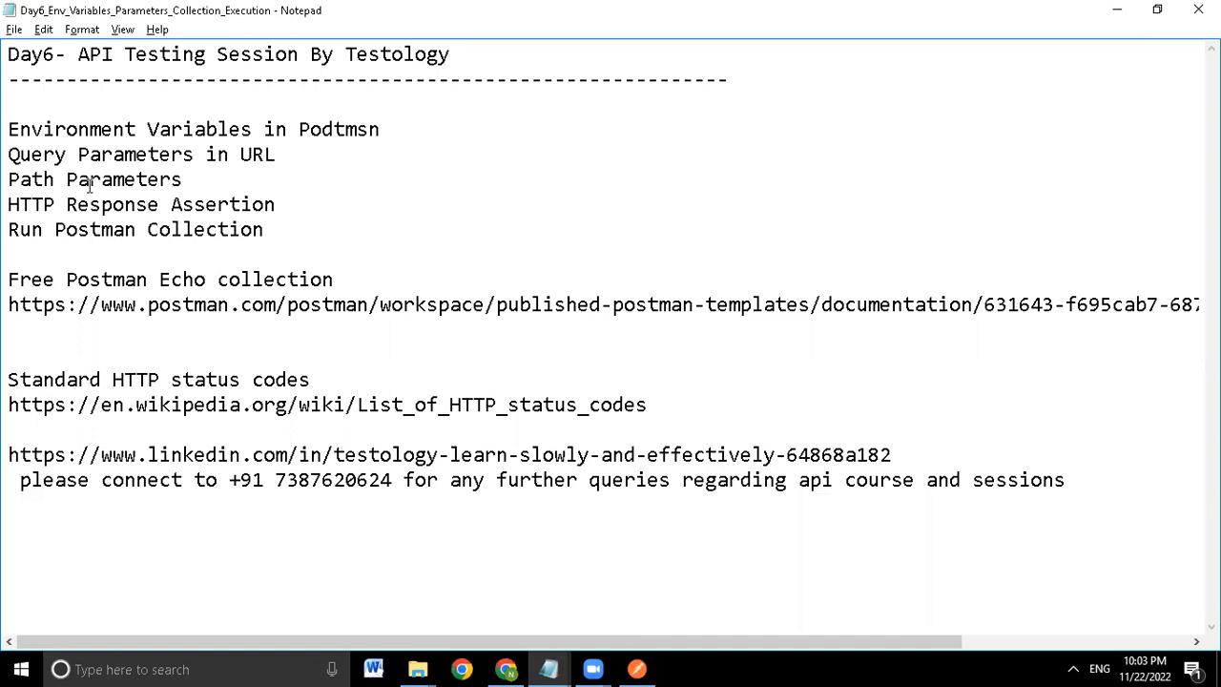
# - Highlight the whole HTTP Response Assertion topic line in the session notes
pyautogui.click(291, 214)
pyautogui.doubleClick(291, 214)
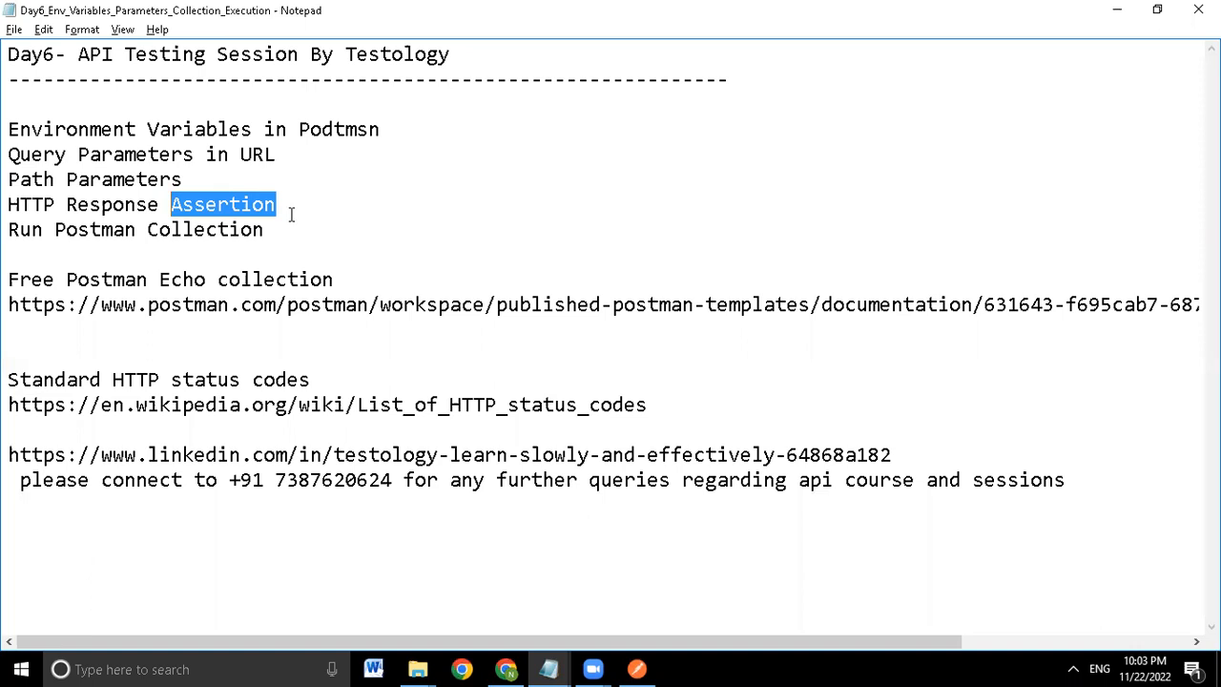
pyautogui.hotkey('ctrl', 'Left')
pyautogui.hotkey('ctrl', 'Left')
pyautogui.hotkey('ctrl', 'Left')
pyautogui.hotkey('ctrl', 'shift', 'Right')
pyautogui.hotkey('ctrl', 'shift', 'Right')
pyautogui.hotkey('ctrl', 'shift', 'Right')
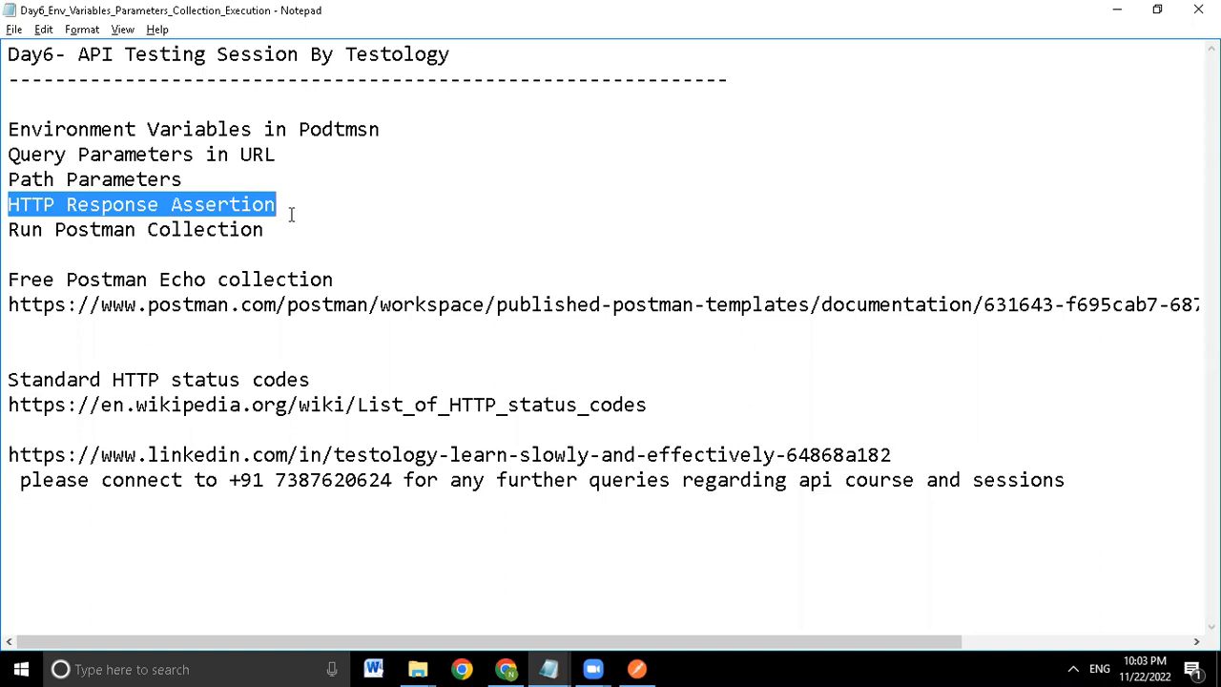
pyautogui.press('Down')
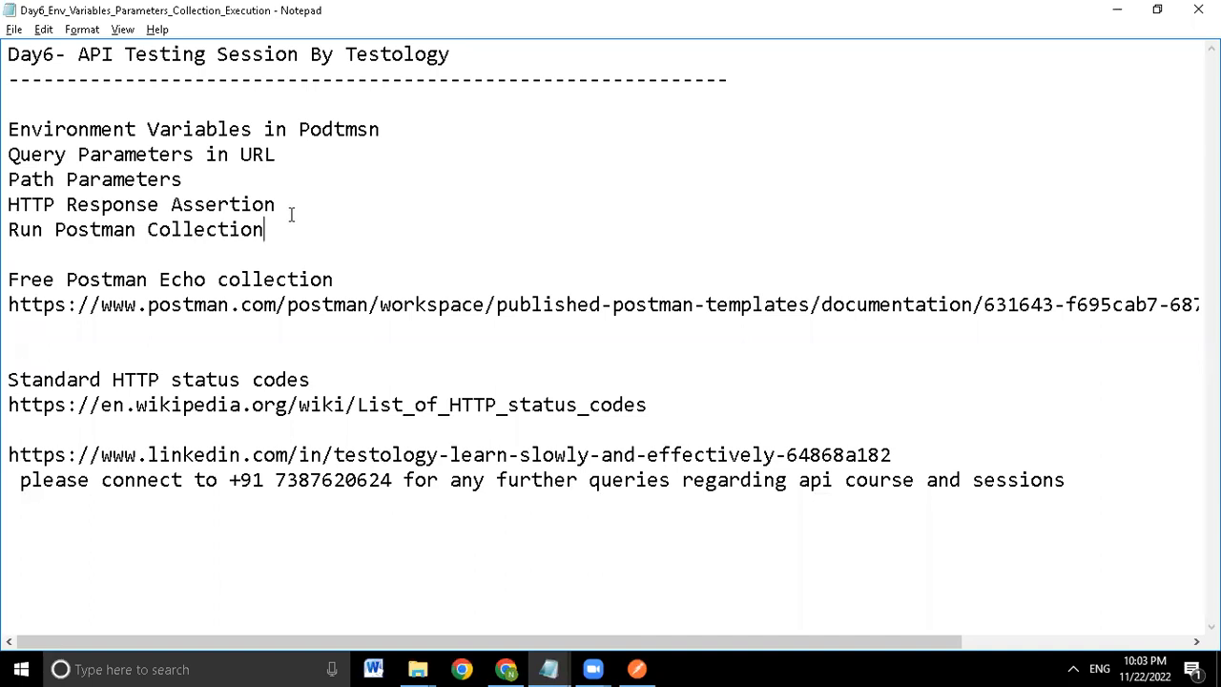
pyautogui.press('Up')
pyautogui.doubleClick(291, 214)
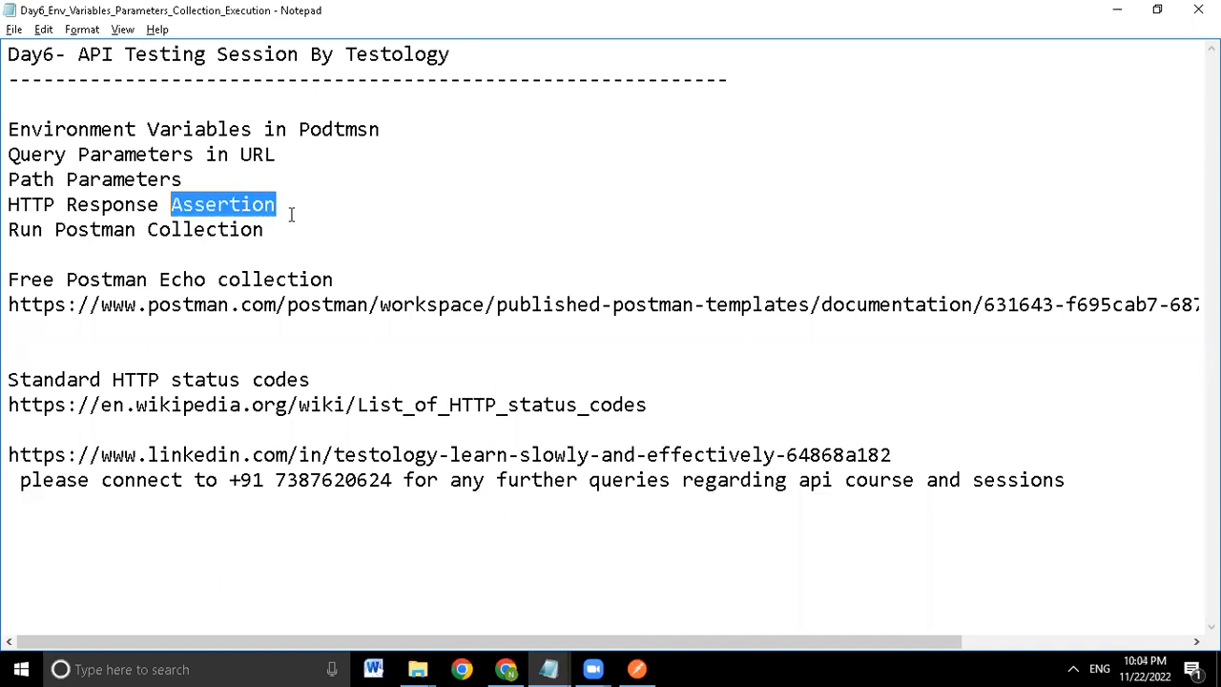
pyautogui.hotkey('ctrl', 'Left')
pyautogui.hotkey('ctrl', 'Left')
pyautogui.hotkey('ctrl', 'Left')
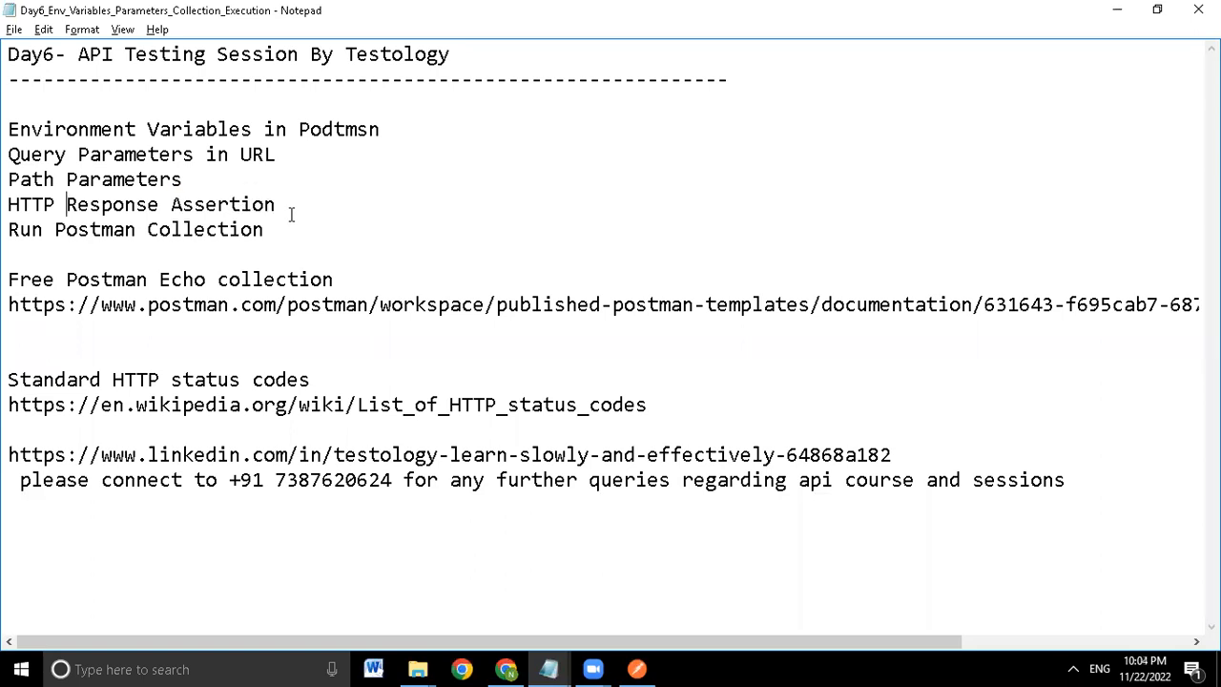
pyautogui.hotkey('ctrl', 'shift', 'Right')
pyautogui.hotkey('ctrl', 'shift', 'Right')
pyautogui.hotkey('ctrl', 'shift', 'Right')
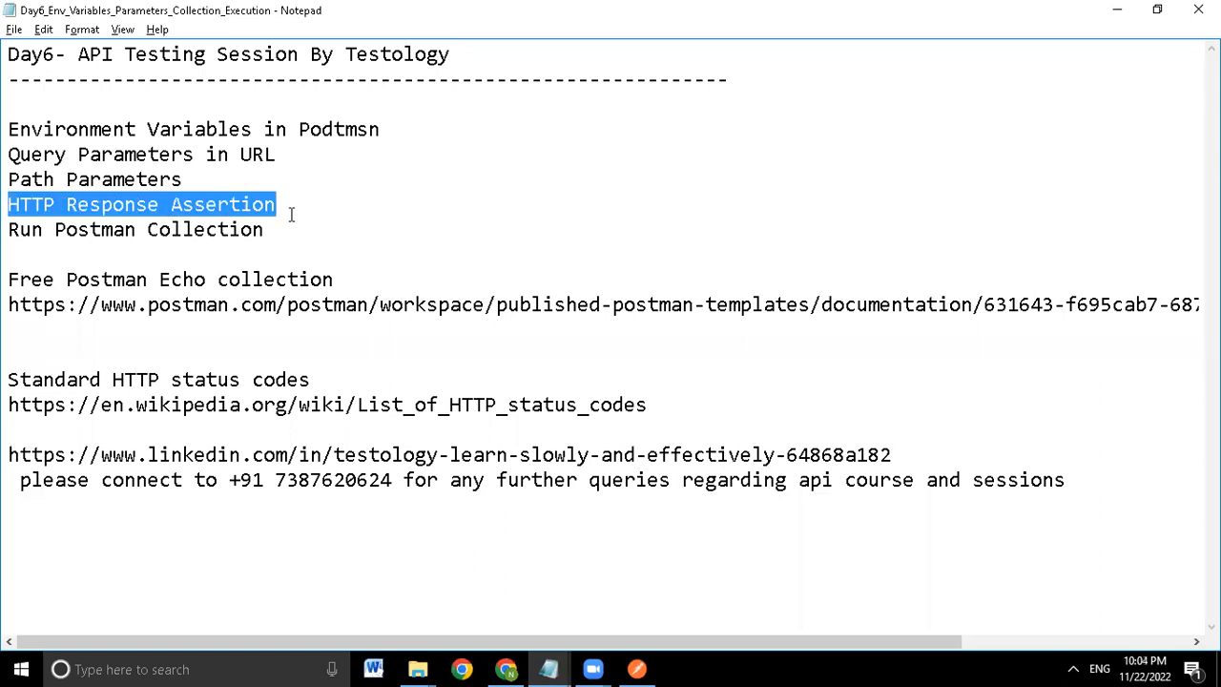
# - Highlight the words "Postman Collection" in the Run Postman Collection line
pyautogui.press('Down')
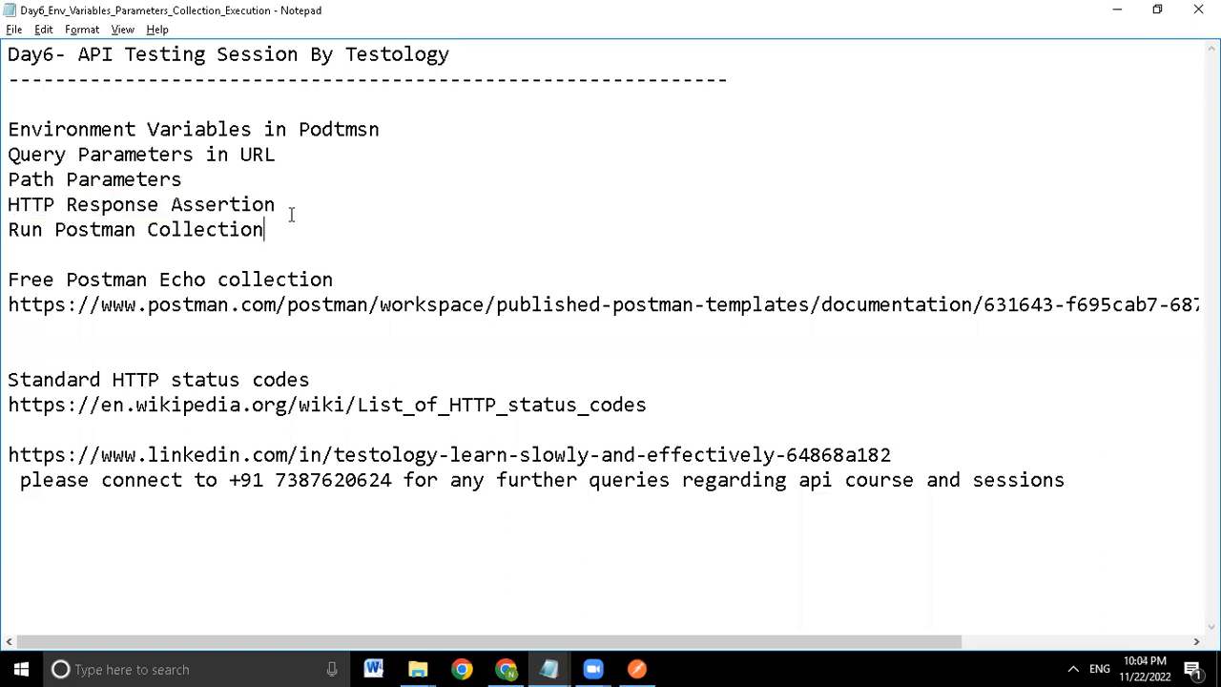
pyautogui.hotkey('ctrl', 'shift', 'Left')
pyautogui.hotkey('ctrl', 'shift', 'Left')
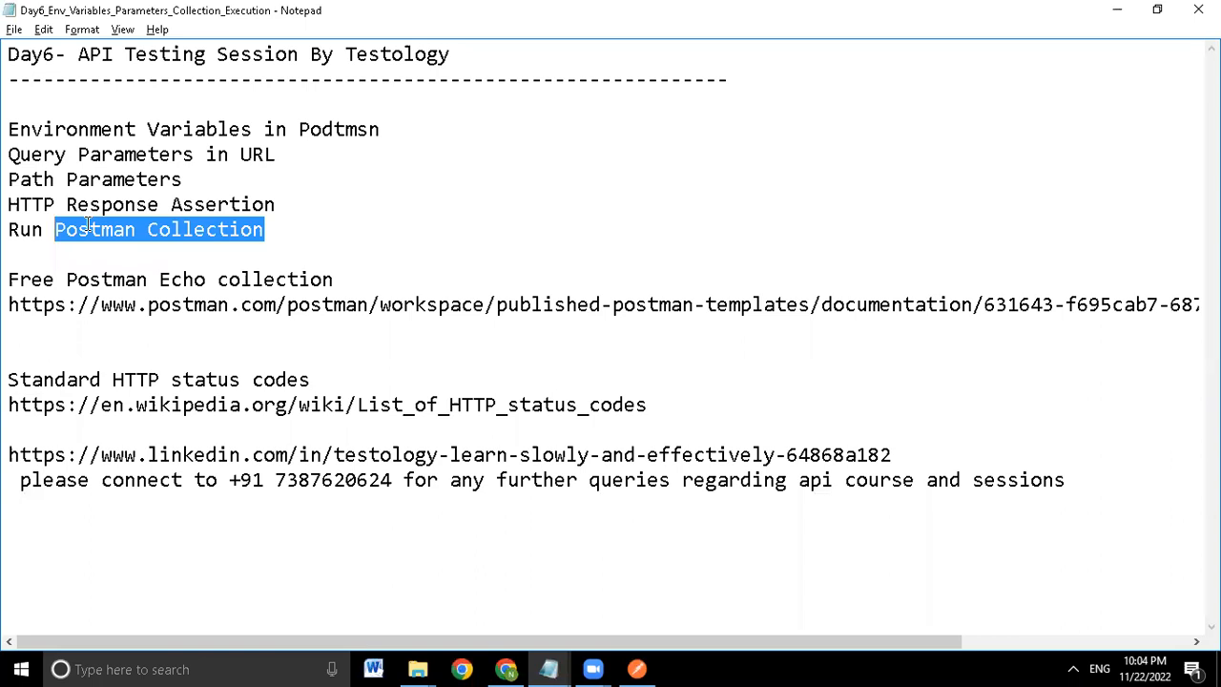
# - Correct the misspelled last word of the Environment Variables line to "Postman"
pyautogui.click(392, 139)
pyautogui.press('Left')
pyautogui.press('Left')
pyautogui.press('Left')
pyautogui.press('BackSpace')
pyautogui.write('s')
pyautogui.press('Right')
pyautogui.press('Right')
pyautogui.press('Right')
pyautogui.press('Right')
pyautogui.press('Left')
pyautogui.press('BackSpace')
pyautogui.write('a')
# - Highlight the whole "Environment Variables in Postman" topic line
pyautogui.press('End')
pyautogui.hotkey('ctrl', 'shift', 'Left')
pyautogui.hotkey('ctrl', 'shift', 'Left')
pyautogui.hotkey('ctrl', 'shift', 'Left')
pyautogui.hotkey('ctrl', 'shift', 'Left')
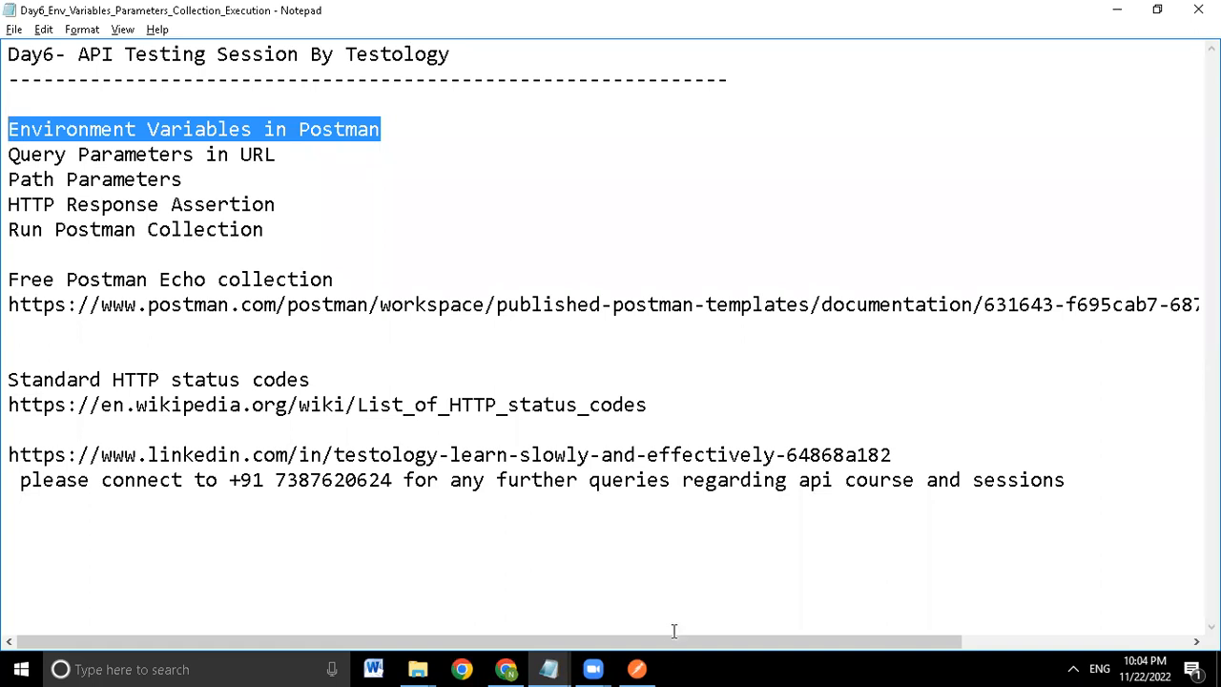
# - Switch to Postman and open the Practice Collection
pyautogui.click(652, 668)
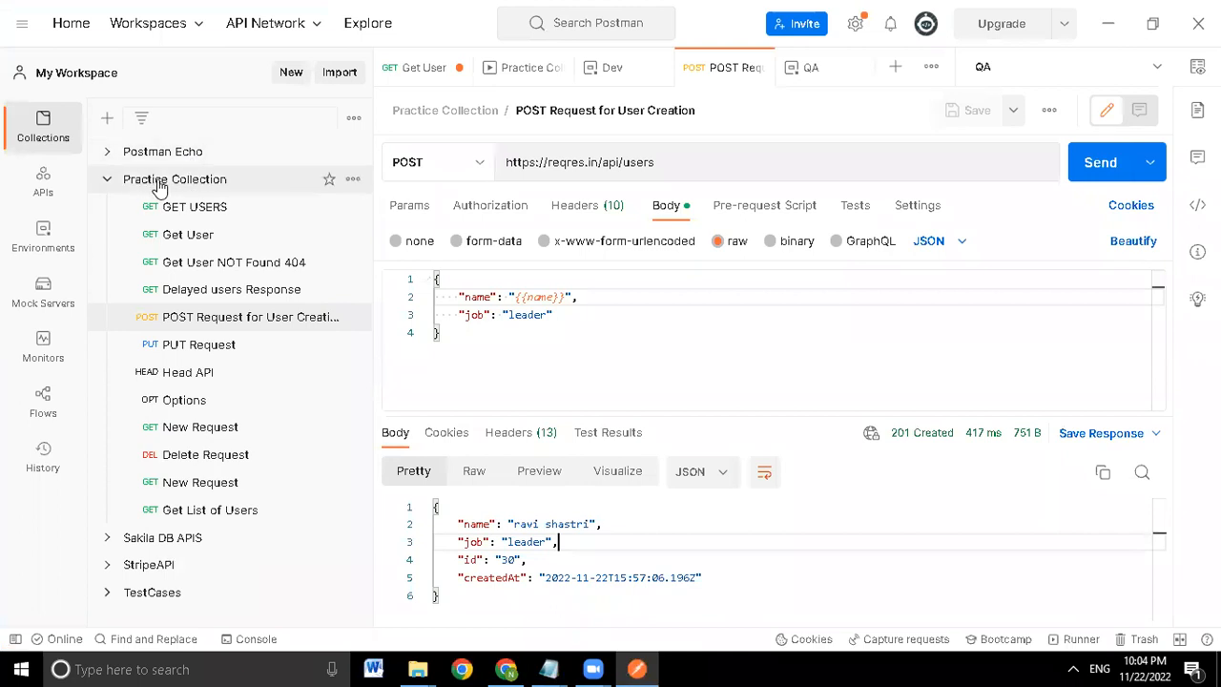
pyautogui.click(208, 179)
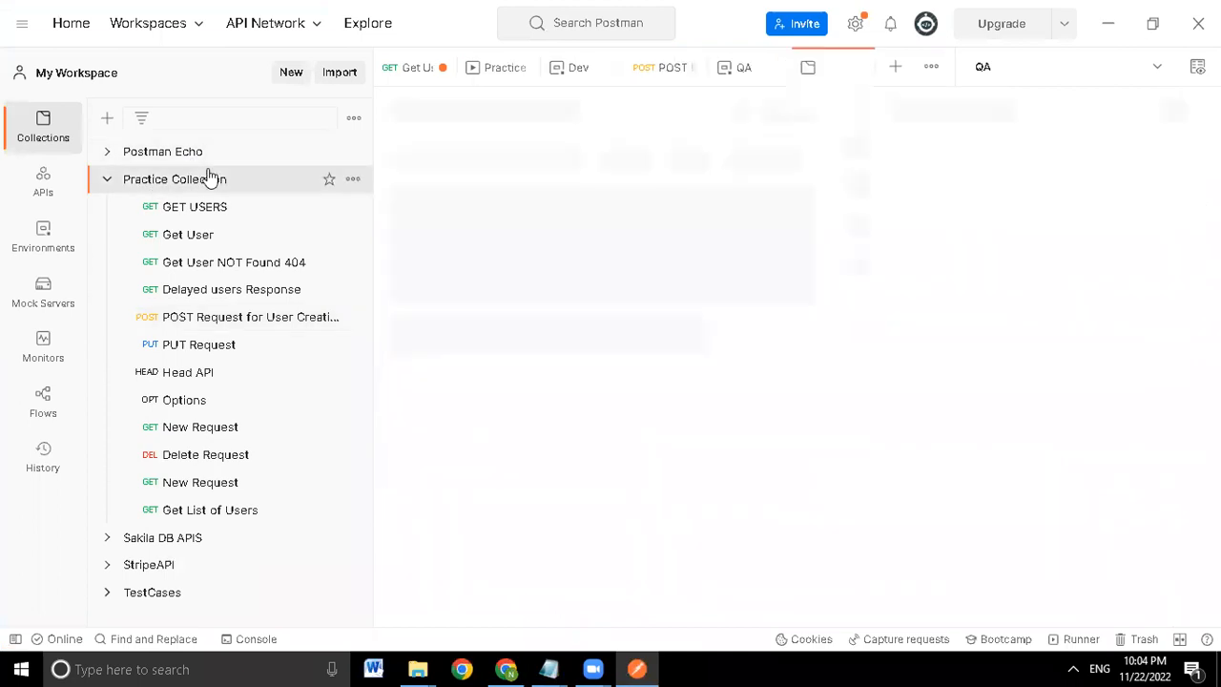
pyautogui.click(357, 123)
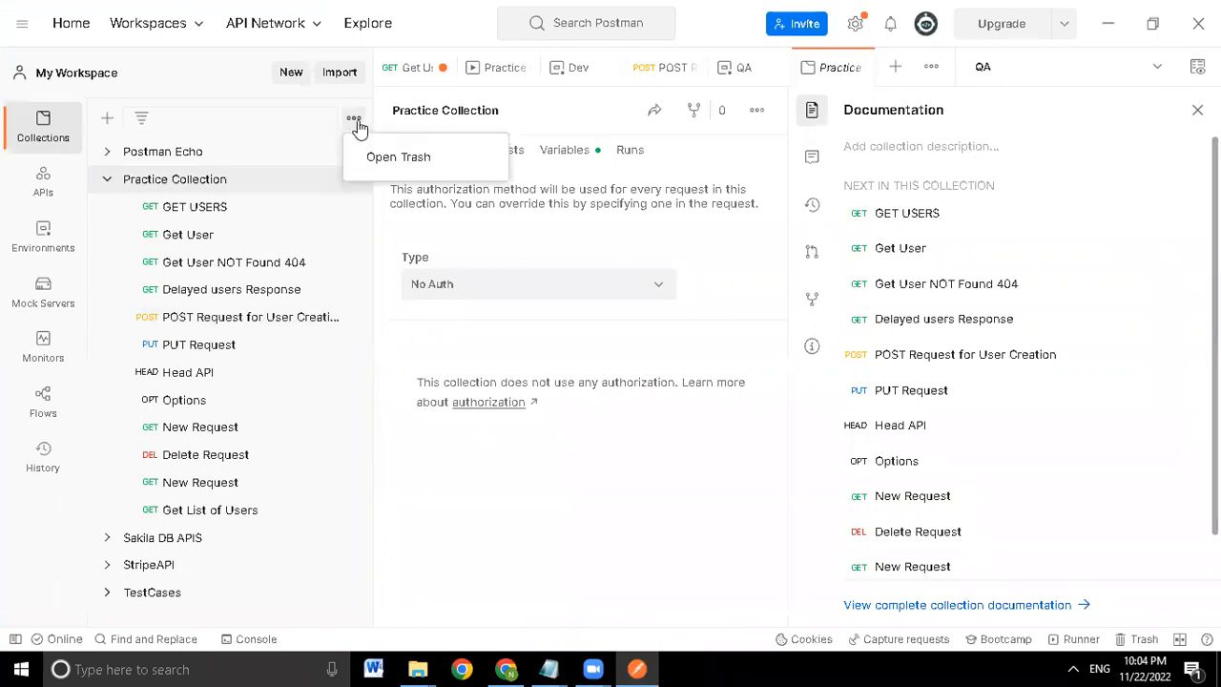
# - Look over the building blocks and advanced items that can be created in the workspace, and close the Create New dialog
pyautogui.click(289, 75)
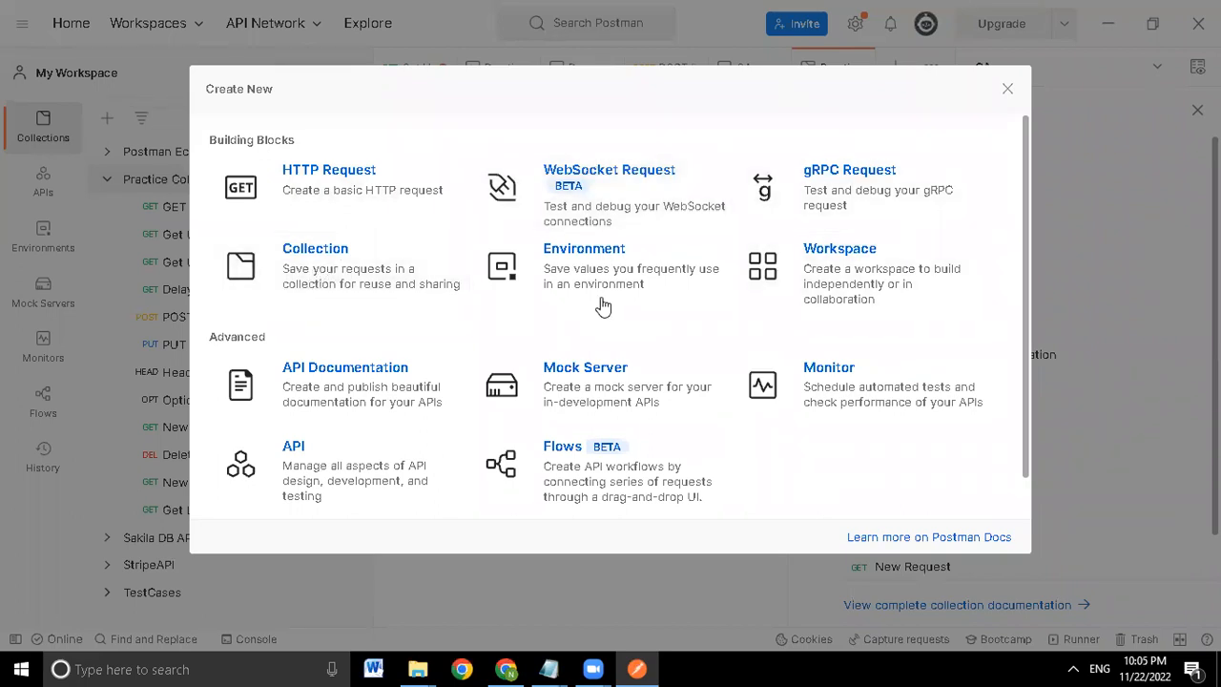
pyautogui.scroll(-1, 485, 400)
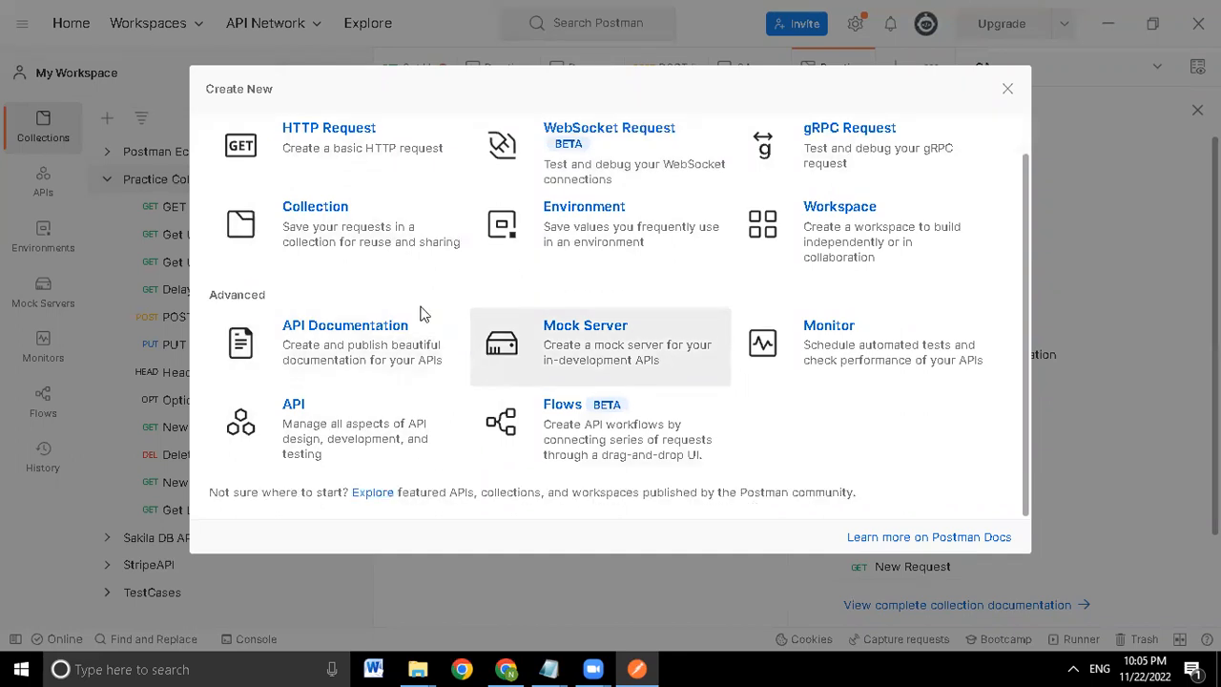
pyautogui.click(1005, 89)
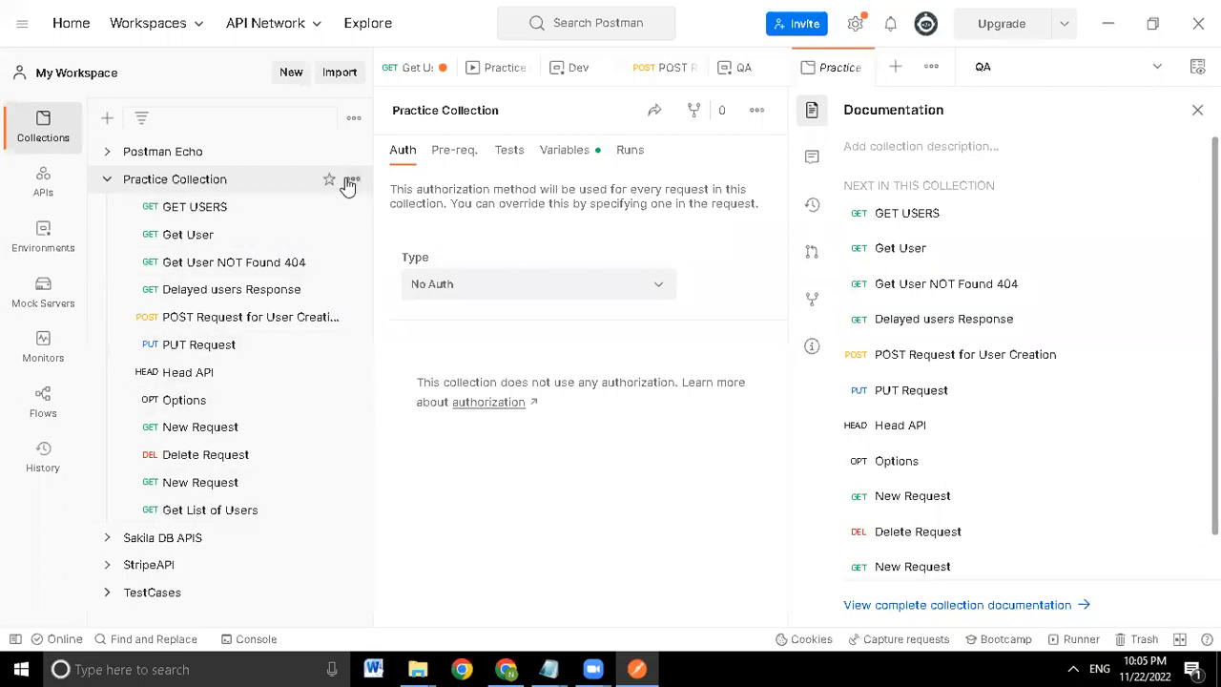
# - Look over the actions available for the Practice Collection and open its GET USERS and Get User requests
pyautogui.click(181, 189)
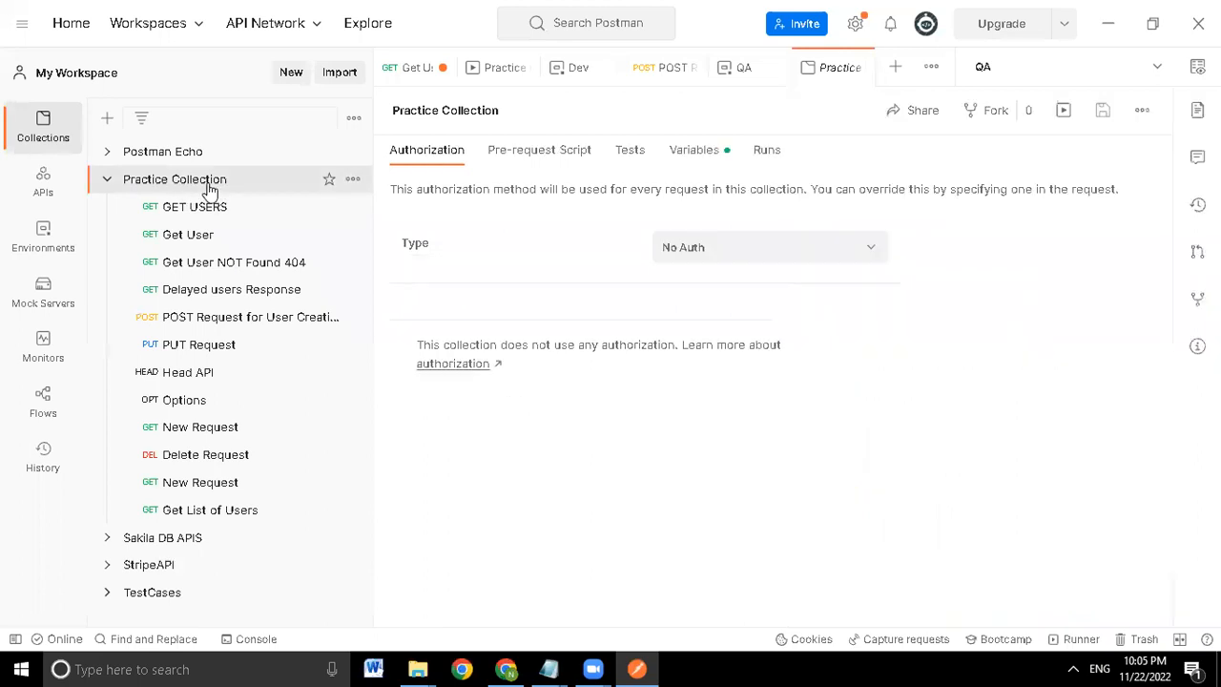
pyautogui.click(353, 181)
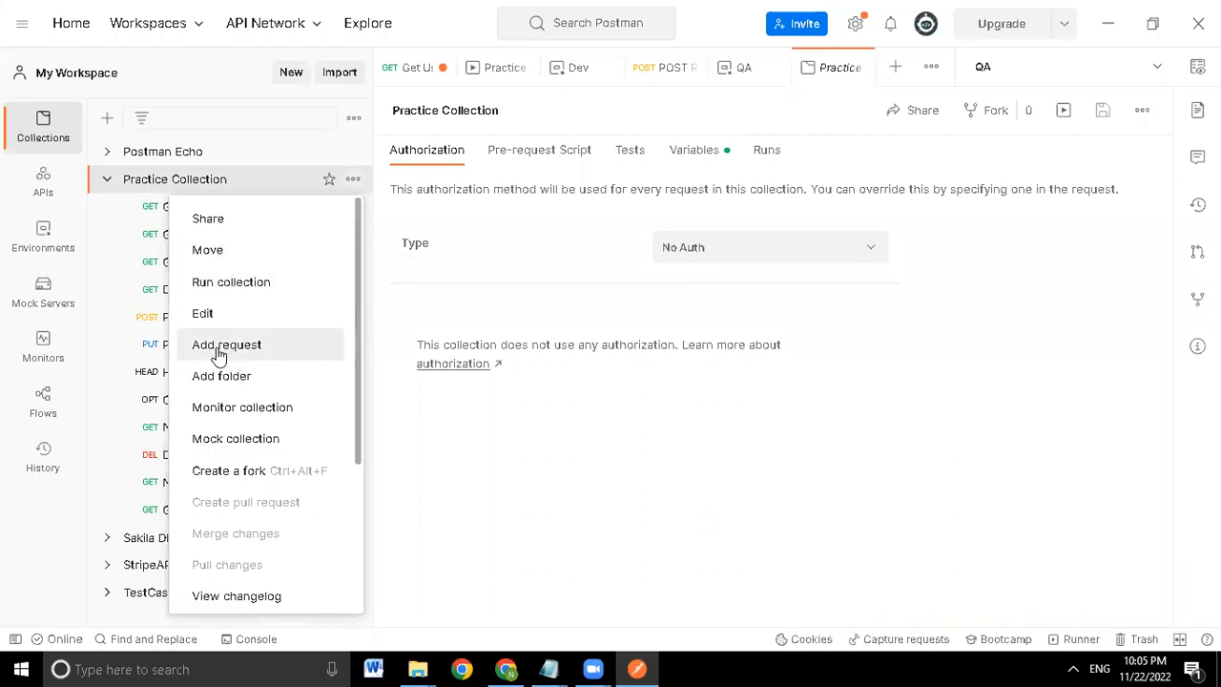
pyautogui.click(149, 212)
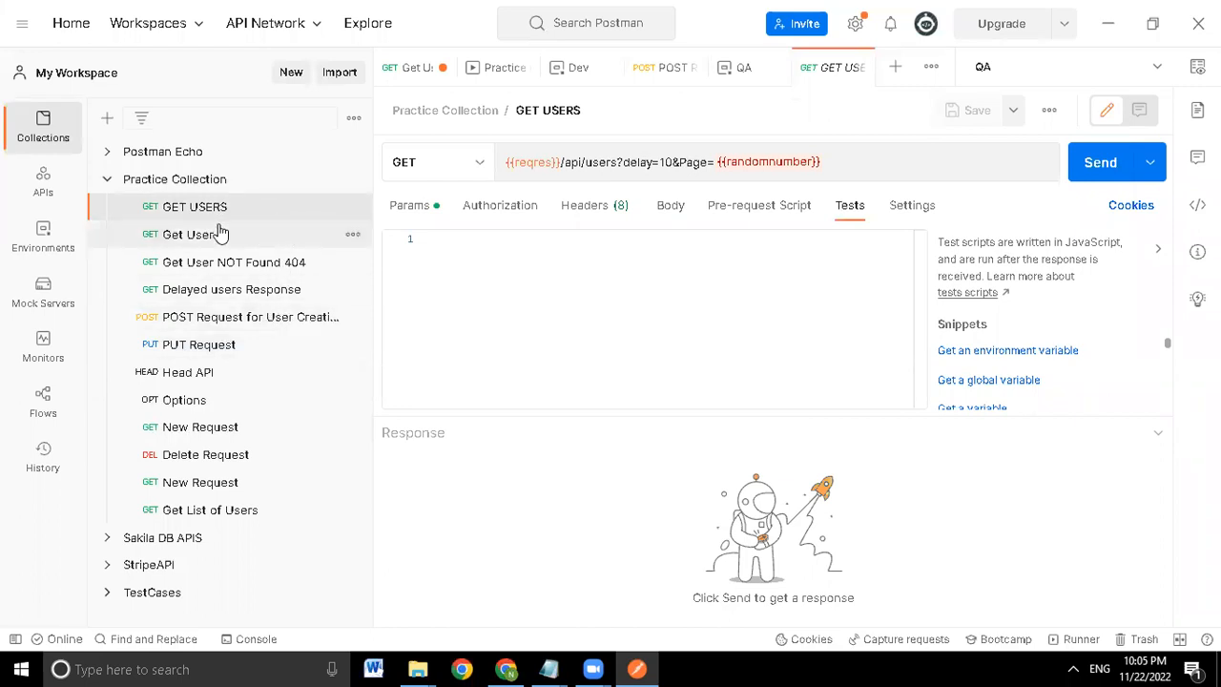
pyautogui.click(190, 233)
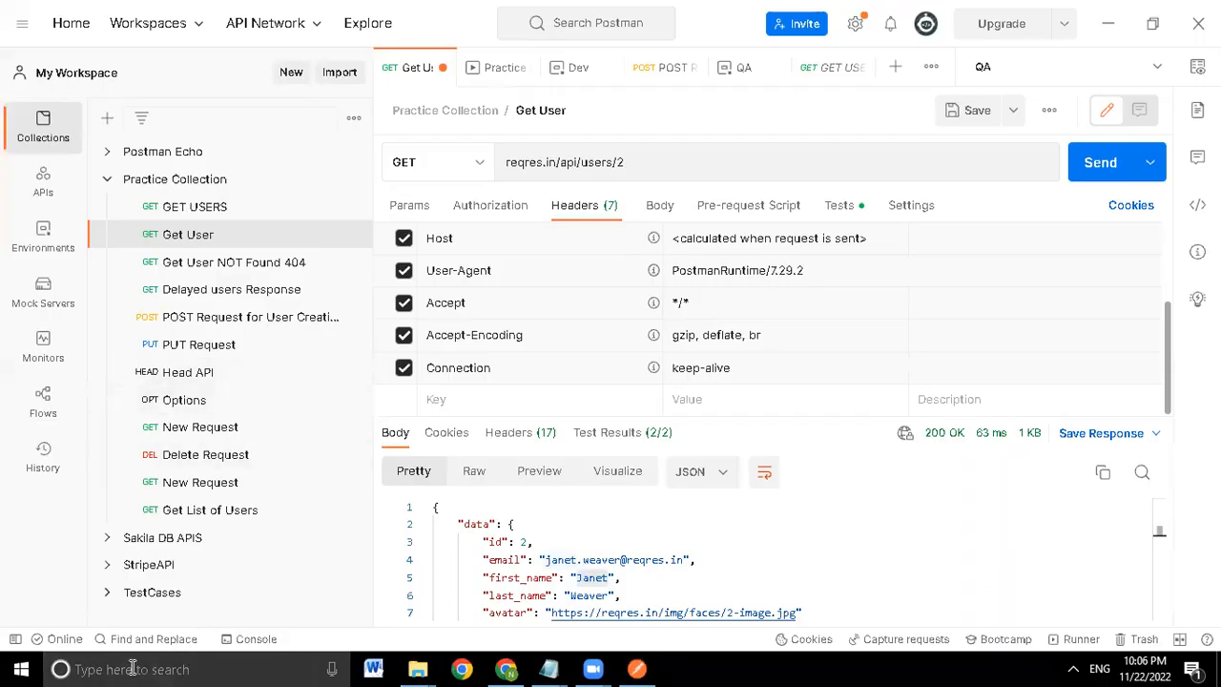
# - Open Paint and draw a rounded rectangle about 98 × 75 px in the left part of the blank canvas
pyautogui.click(133, 668)
pyautogui.write('paint')
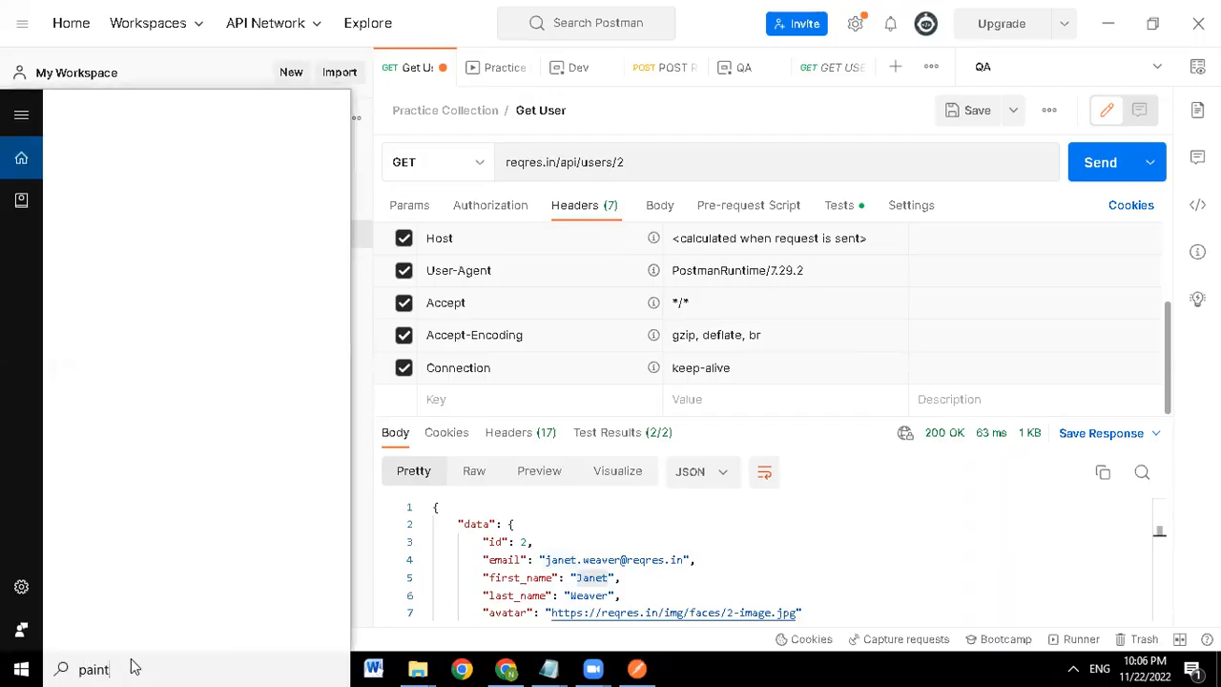
pyautogui.press('Return')
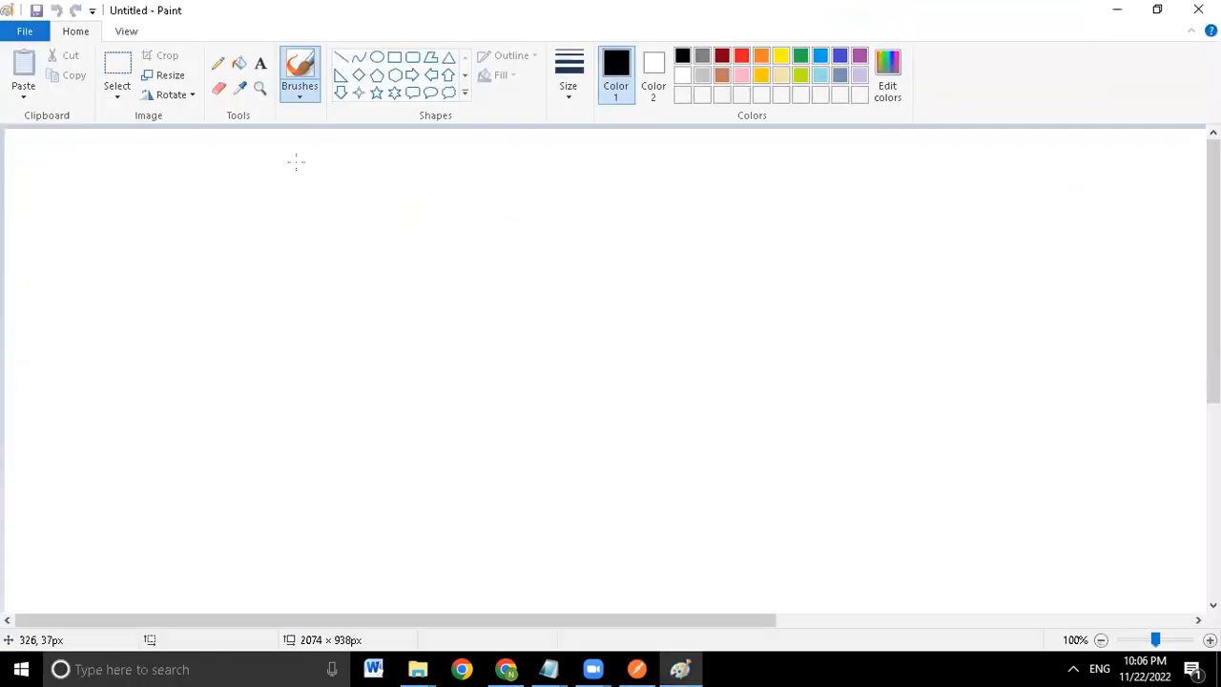
pyautogui.click(412, 56)
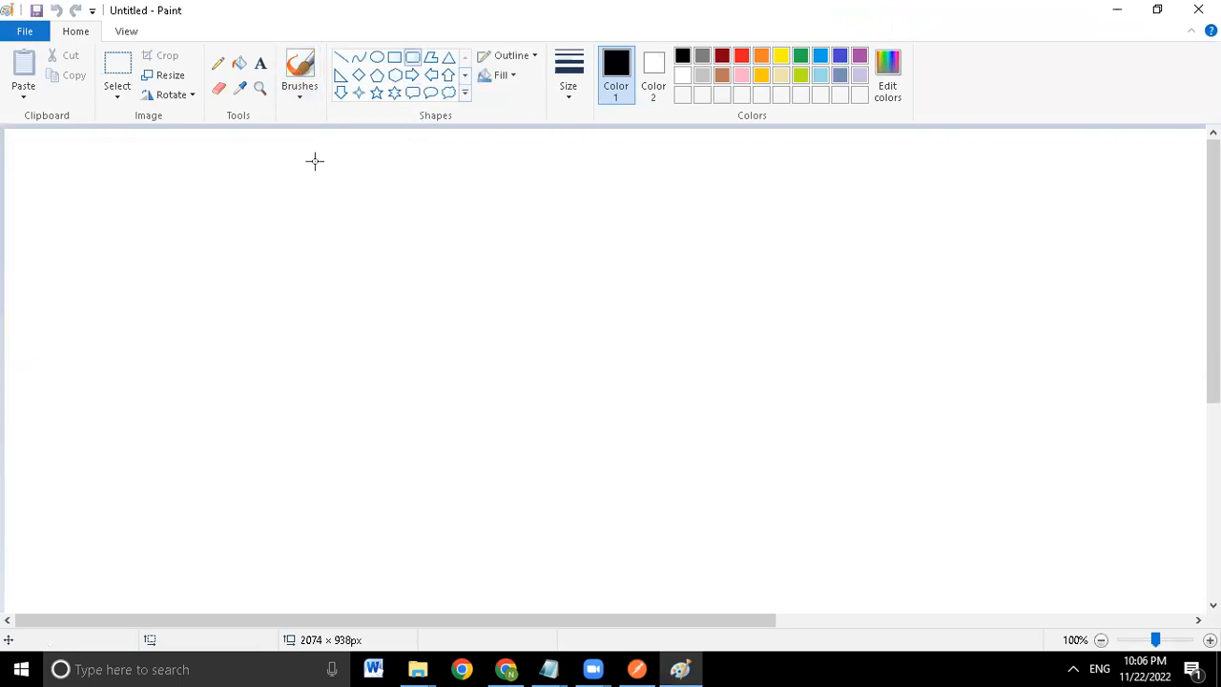
pyautogui.moveTo(183, 288); pyautogui.dragTo(276, 358)
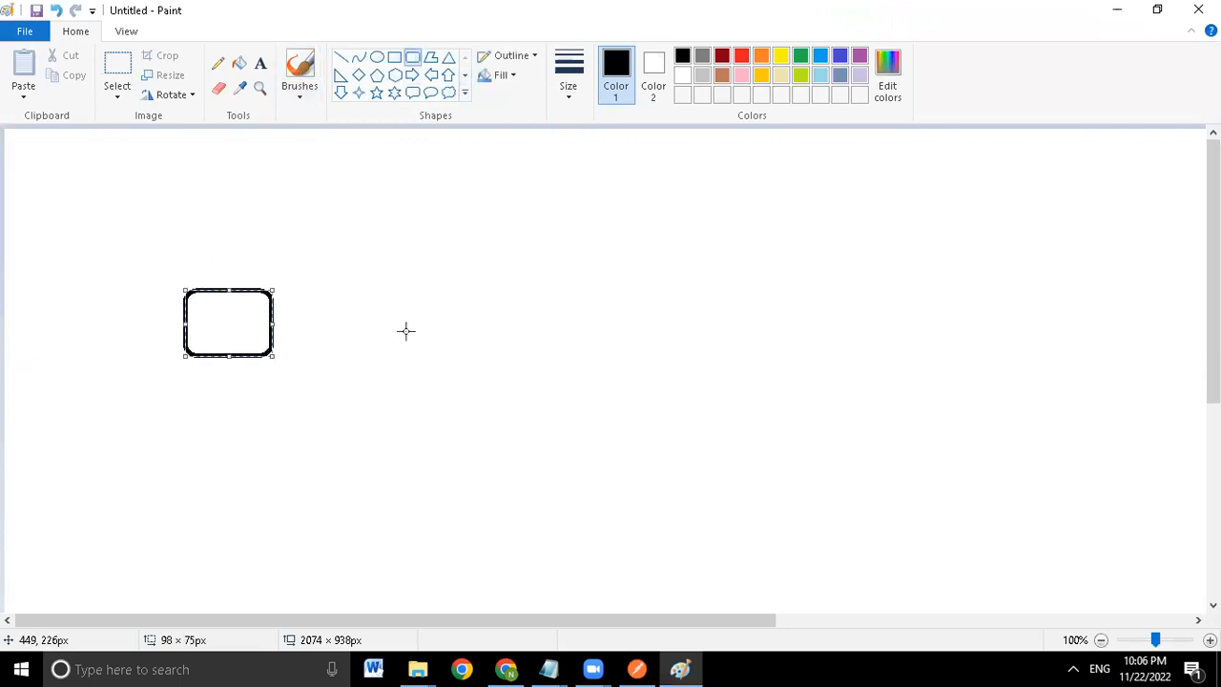
# - Write the text "value" inside the rounded rectangle, with a sample person's full name on the line below
pyautogui.click(261, 63)
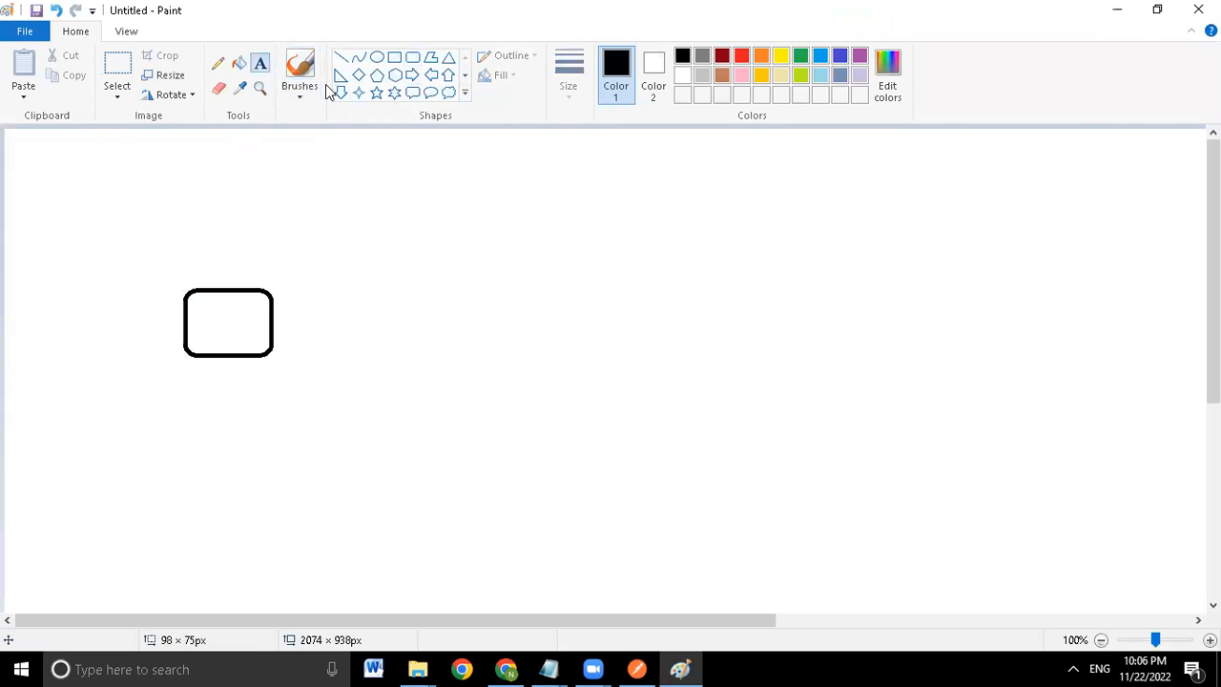
pyautogui.click(194, 312)
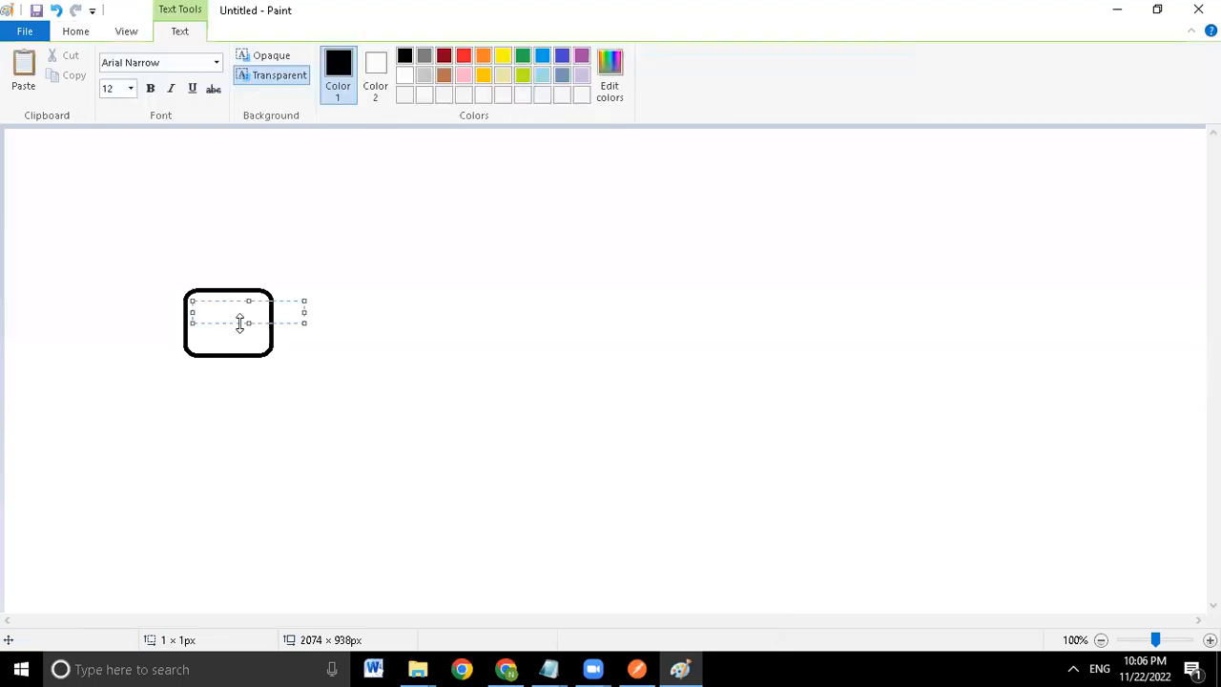
pyautogui.write('value')
pyautogui.press('Return')
pyautogui.hotkey('ctrl', 'a')
pyautogui.click(241, 324)
pyautogui.write('Ravi')
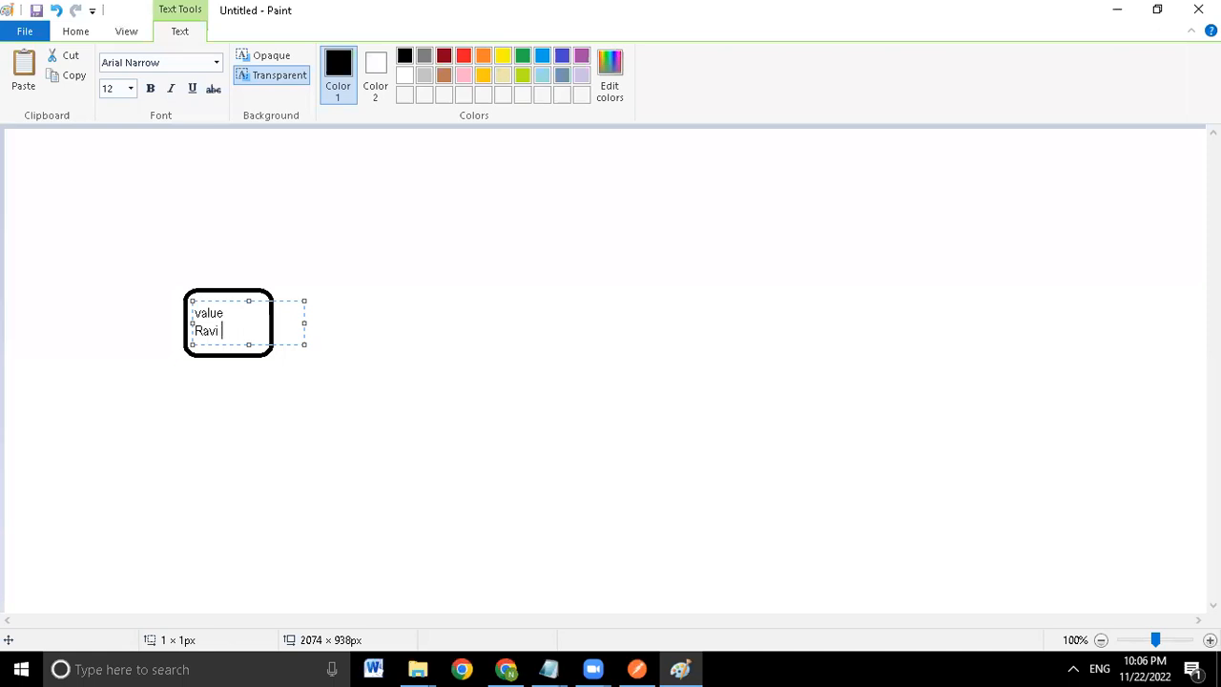
pyautogui.write(' Shastri')
pyautogui.click(193, 274)
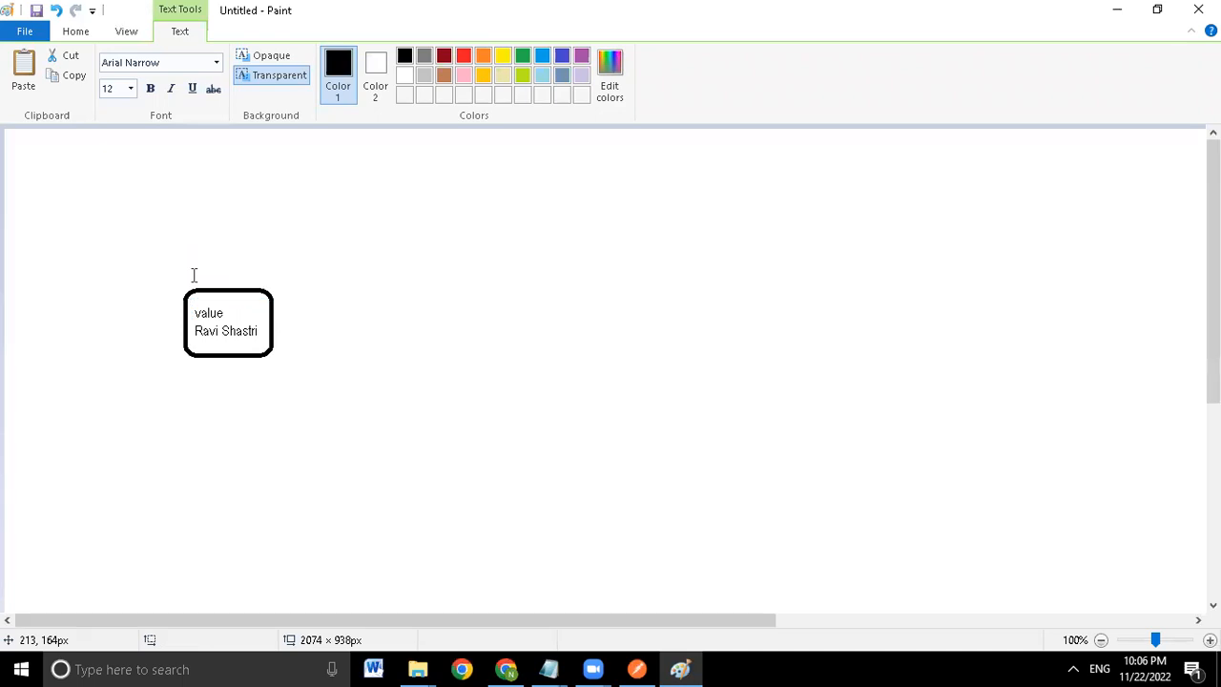
# - Add the text "Full_Name" just above the rounded rectangle that holds the value
pyautogui.click(194, 275)
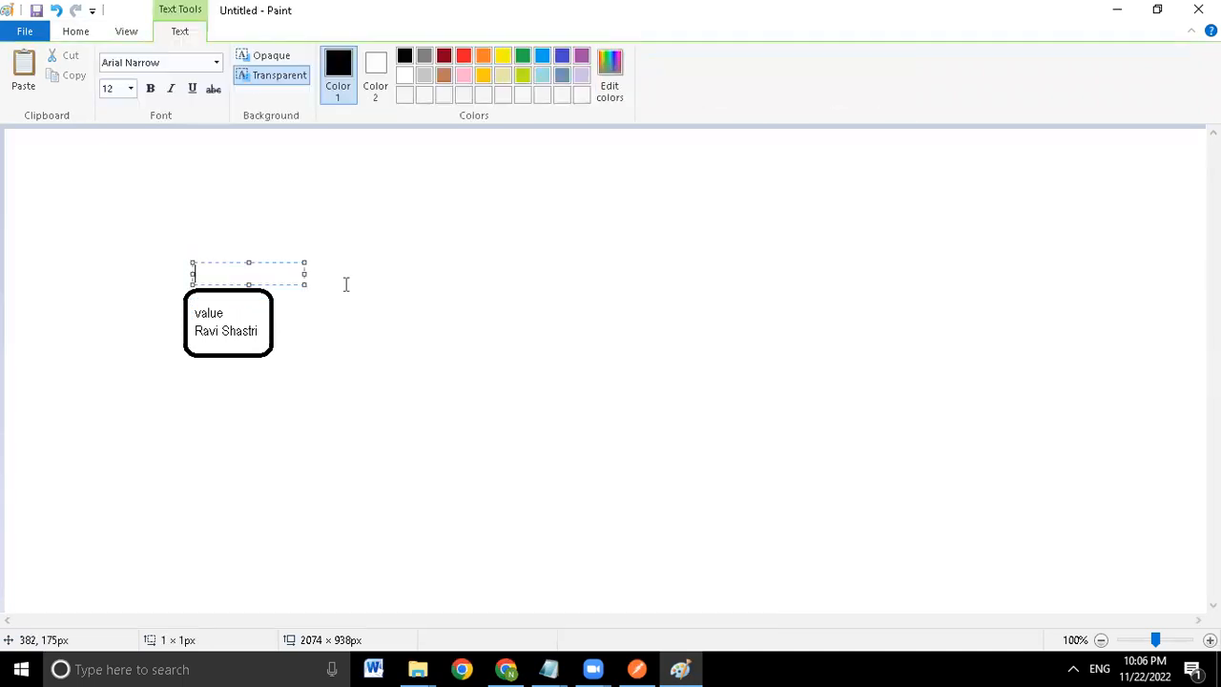
pyautogui.write('Full_Name')
pyautogui.press('Left')
pyautogui.press('Left')
pyautogui.press('Left')
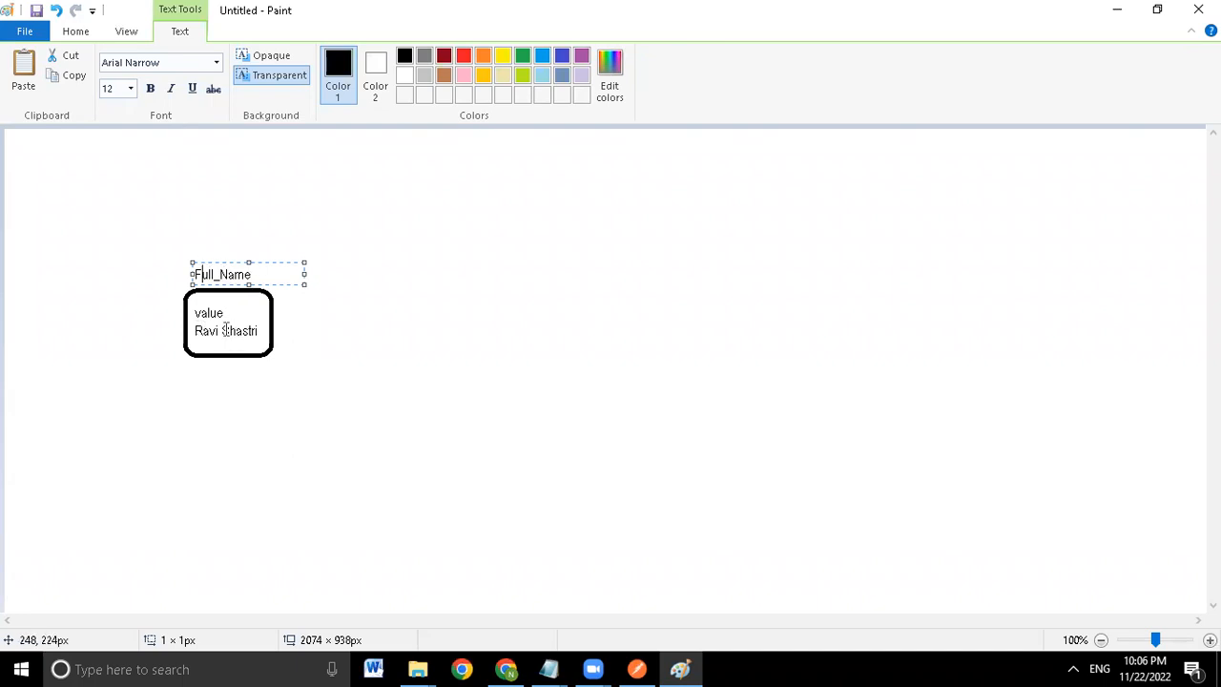
pyautogui.click(311, 317)
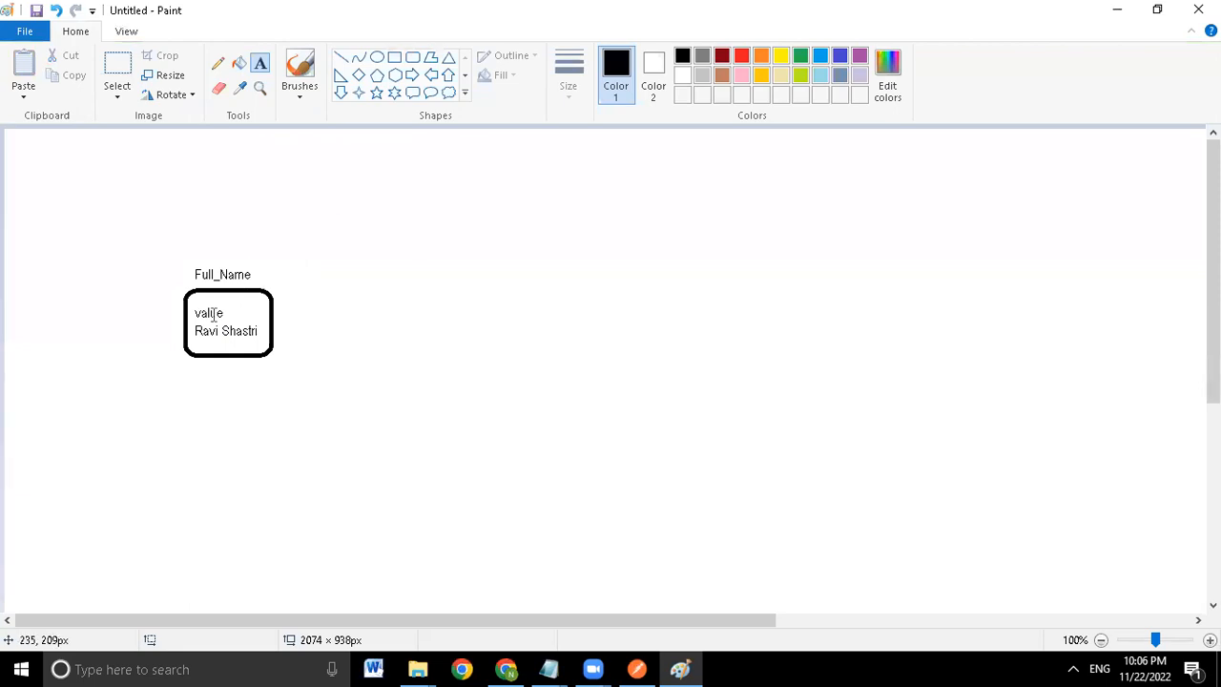
# - Switch to Postman and set the active environment to No Environment
pyautogui.hotkey('alt', 'Tab')
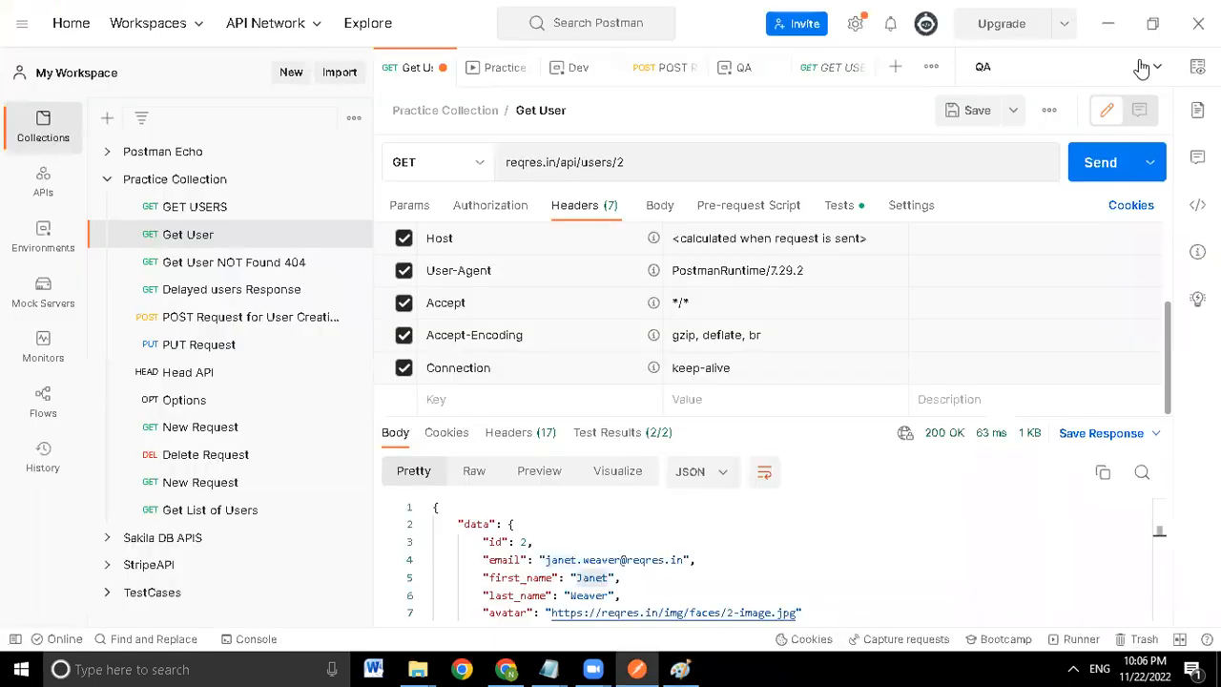
pyautogui.click(1141, 67)
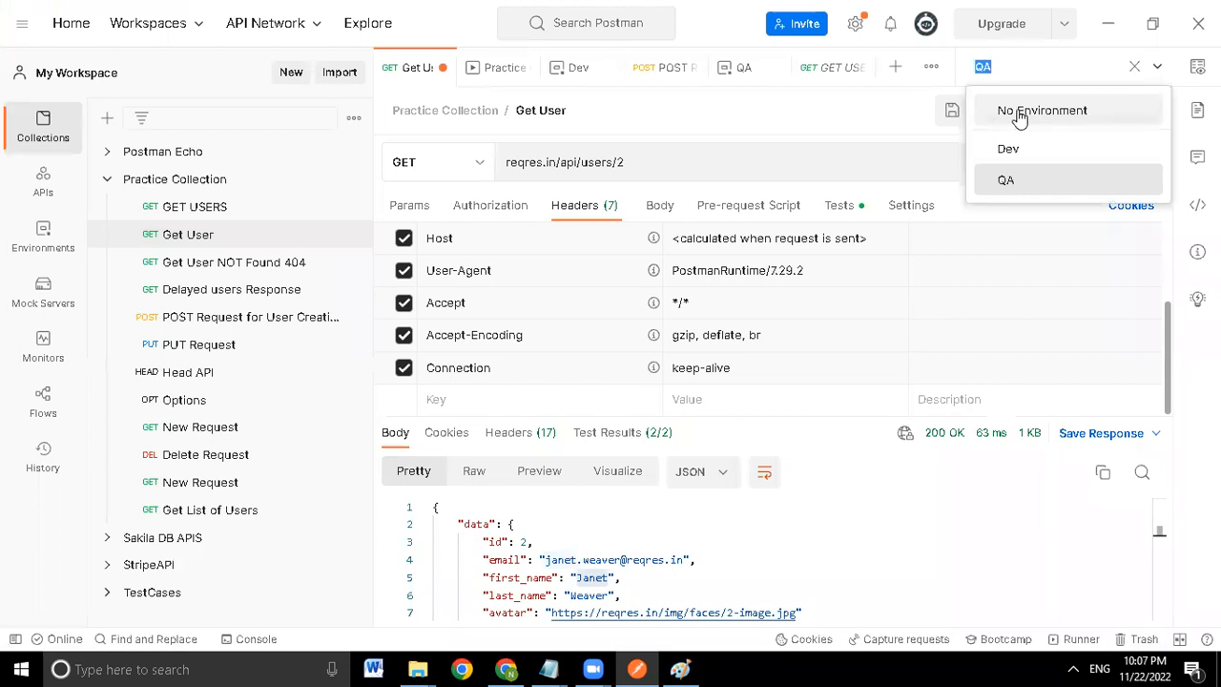
pyautogui.click(901, 118)
pyautogui.click(1054, 78)
pyautogui.click(1023, 117)
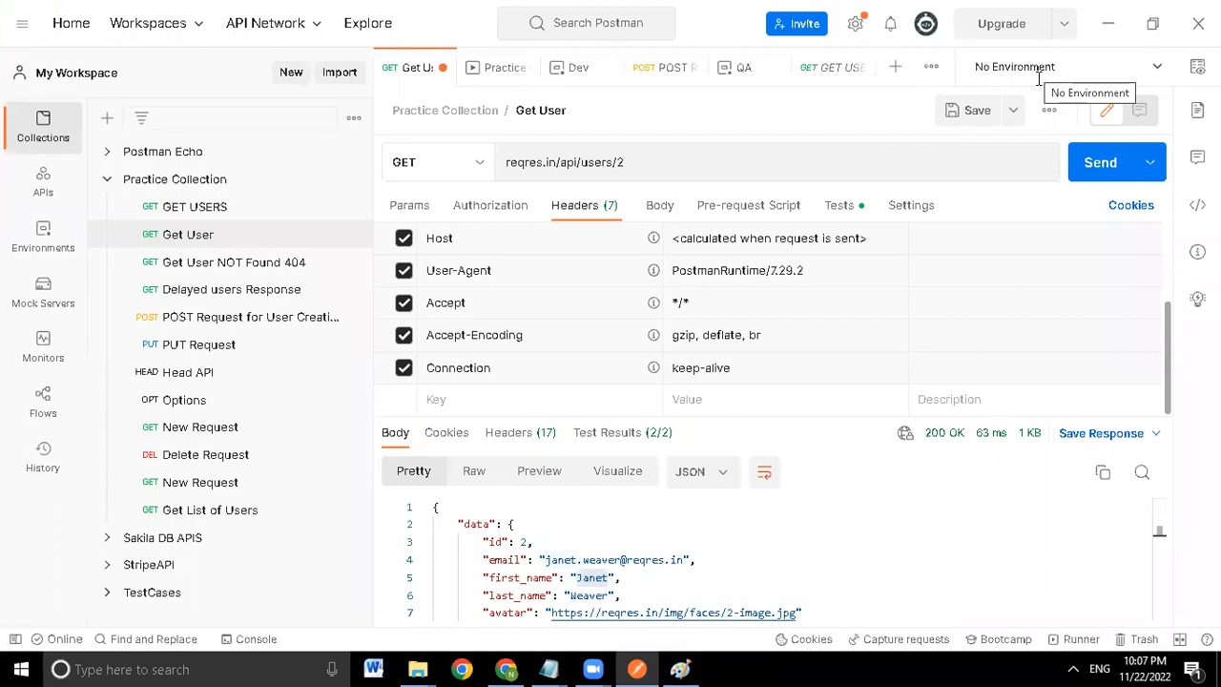
# - Look over the available environments and search the environment selector for "Prod"
pyautogui.click(1039, 78)
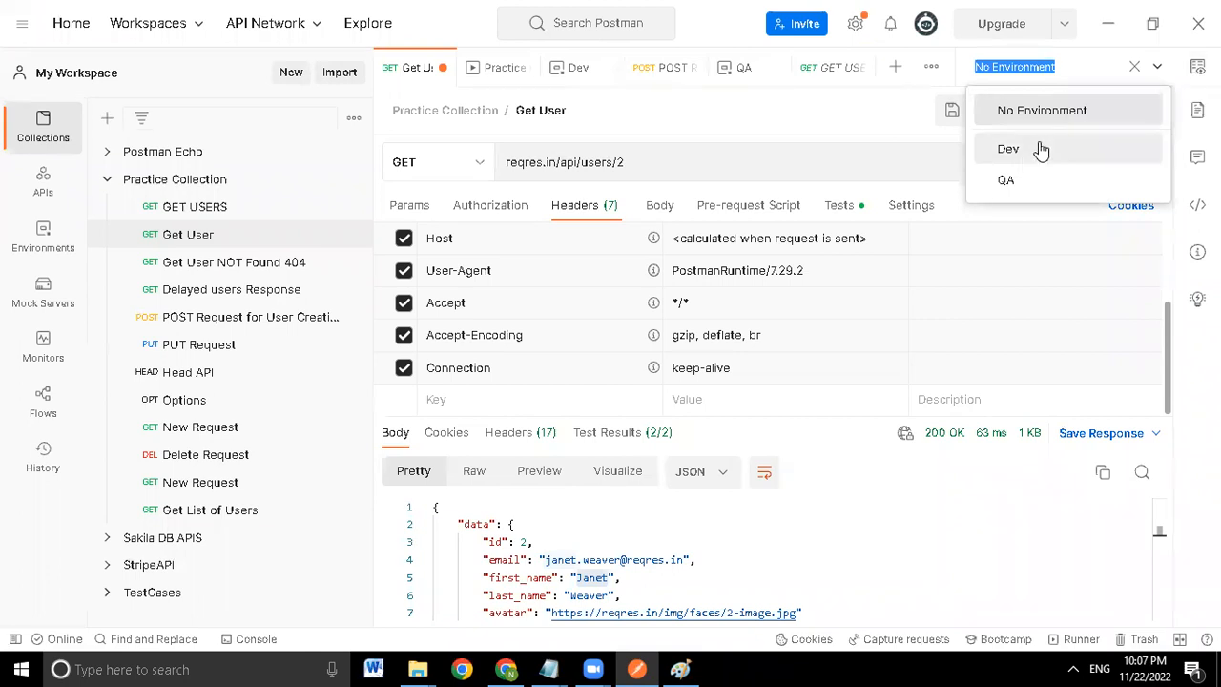
pyautogui.click(1068, 100)
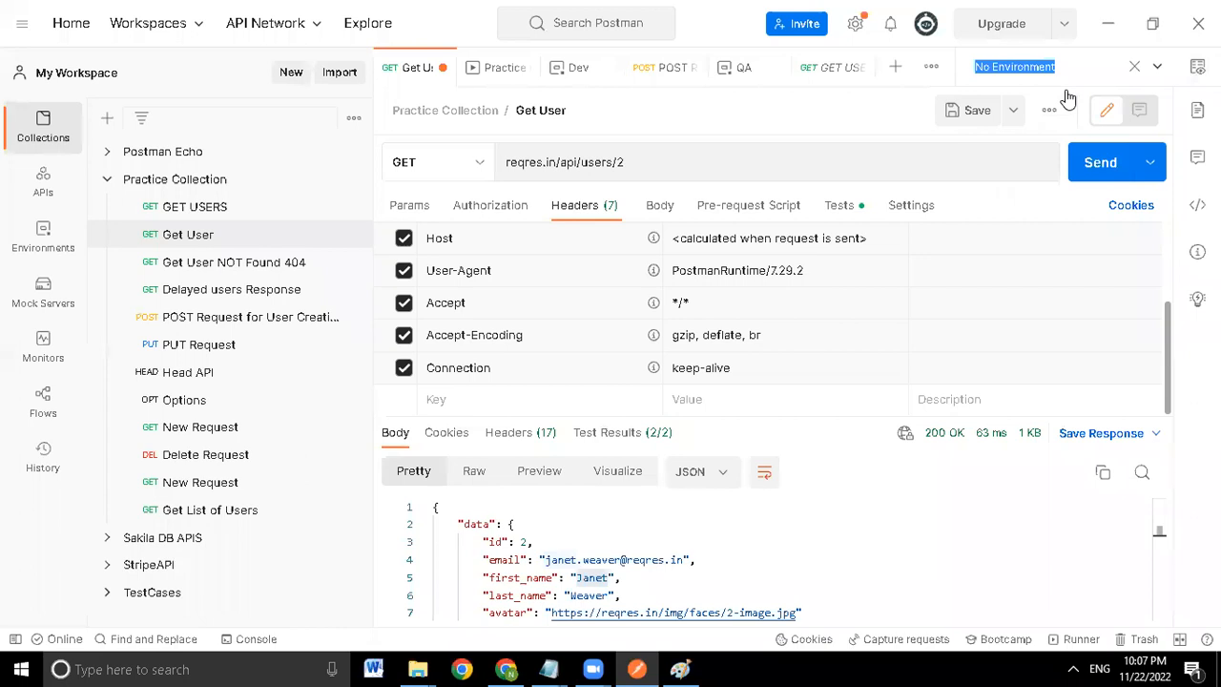
pyautogui.write('Pro')
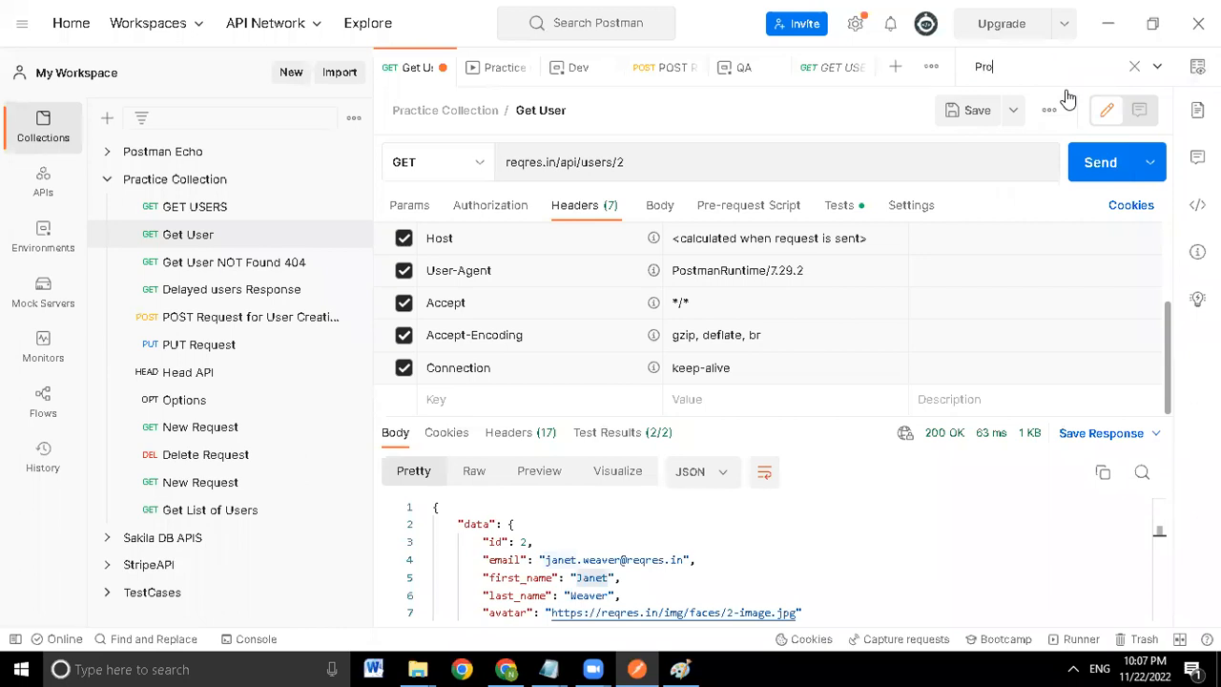
pyautogui.write('d')
pyautogui.press('Return')
pyautogui.click(1067, 88)
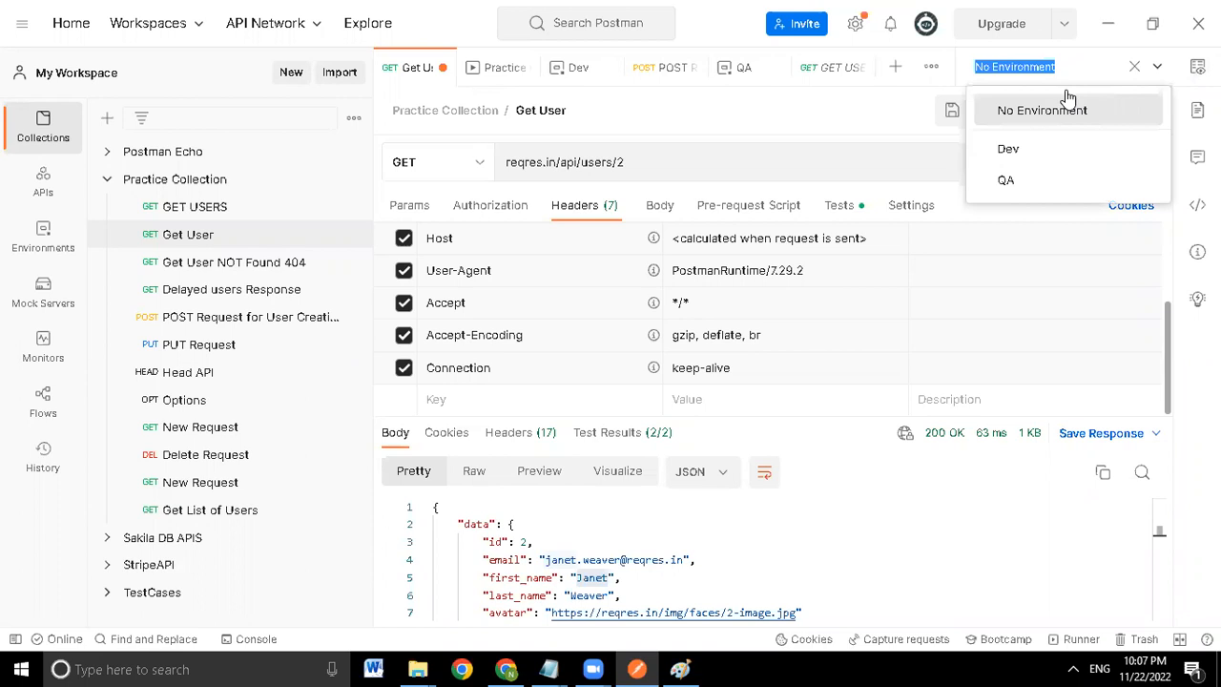
# - Add a new environment from the environment quick look and name it "Prod"
pyautogui.click(1195, 68)
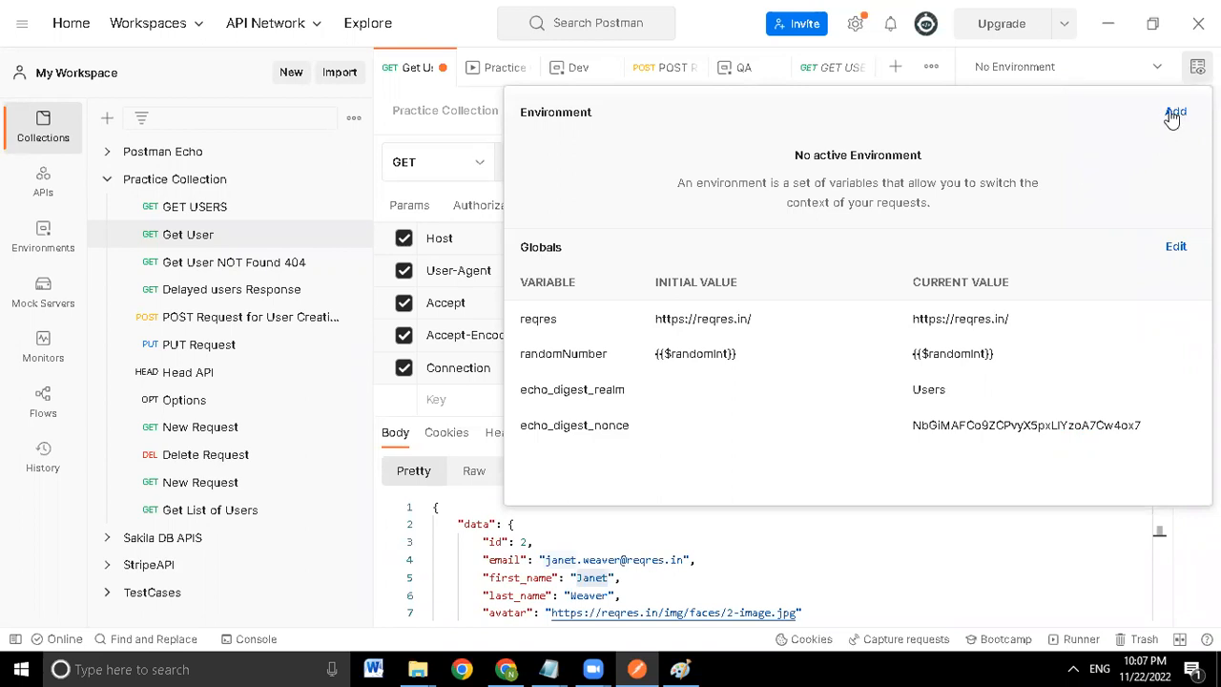
pyautogui.click(1174, 113)
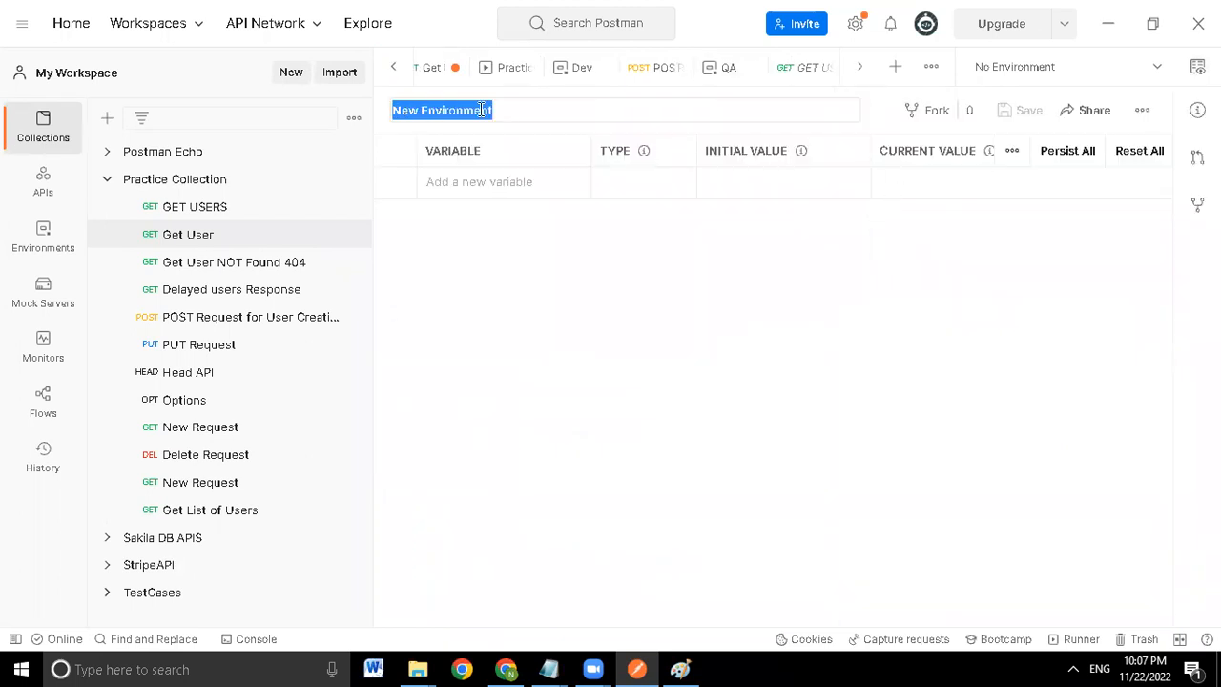
pyautogui.write('Prod')
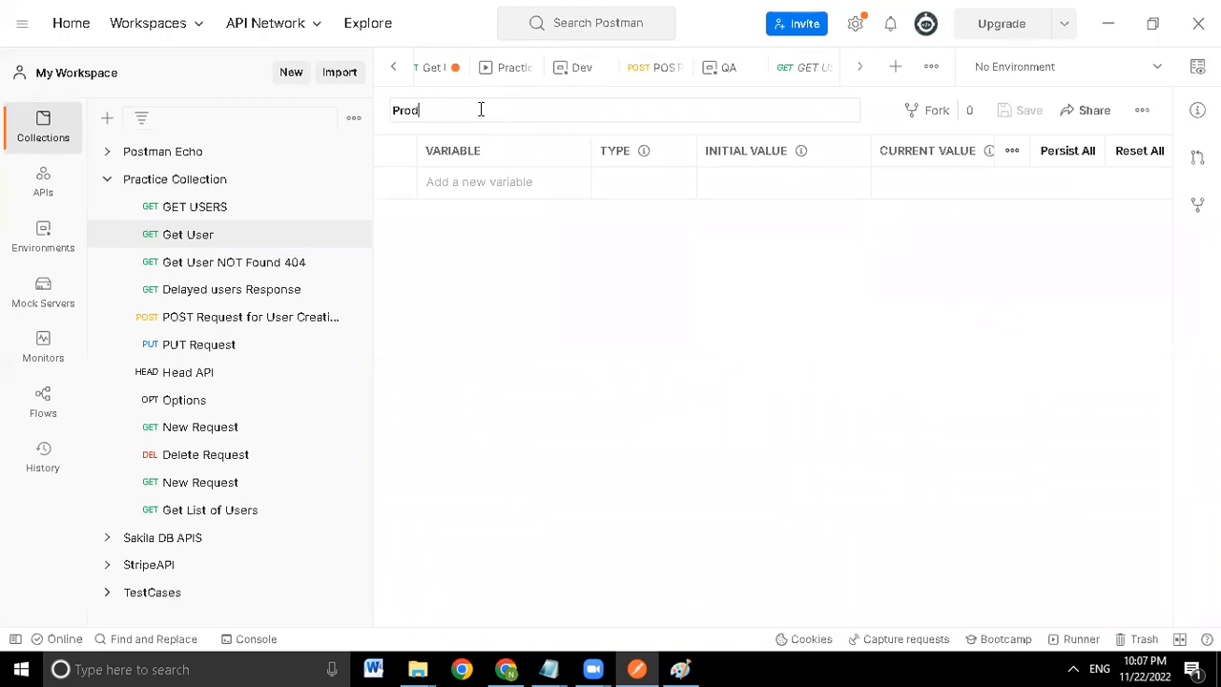
pyautogui.press('Return')
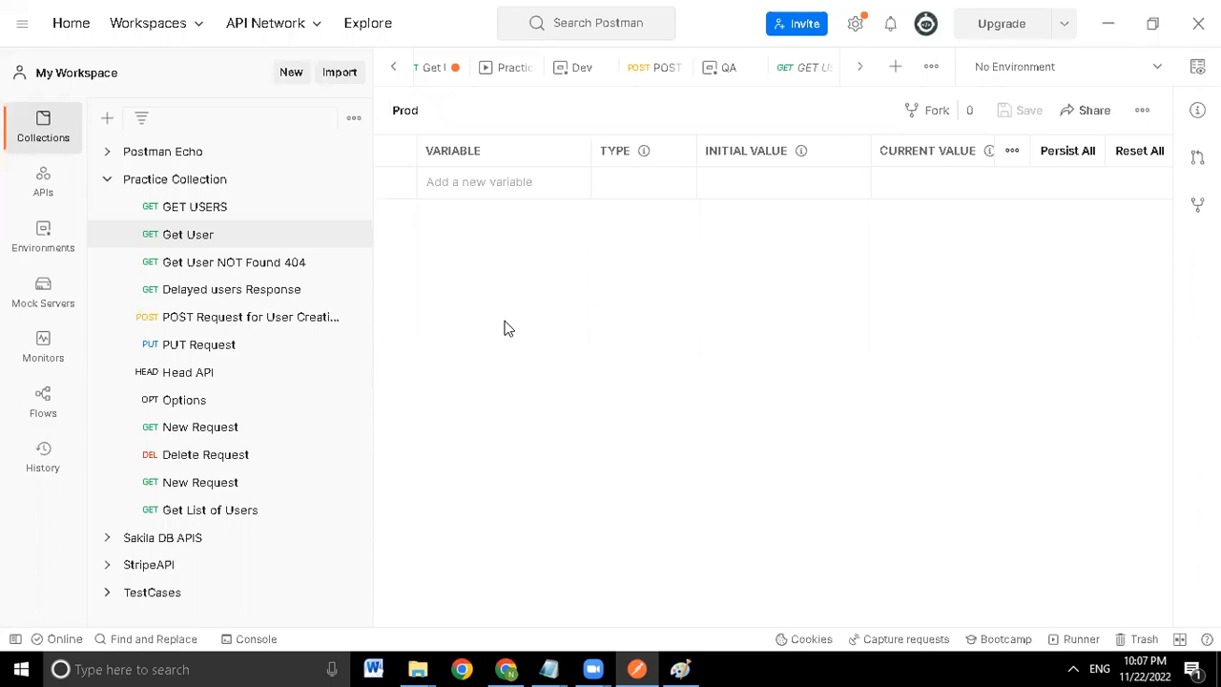
# - Switch to Paint and draw a rounded rectangle about 143 × 107 px beside the Full_Name box, leaving a gap between them
pyautogui.hotkey('alt', 'Tab')
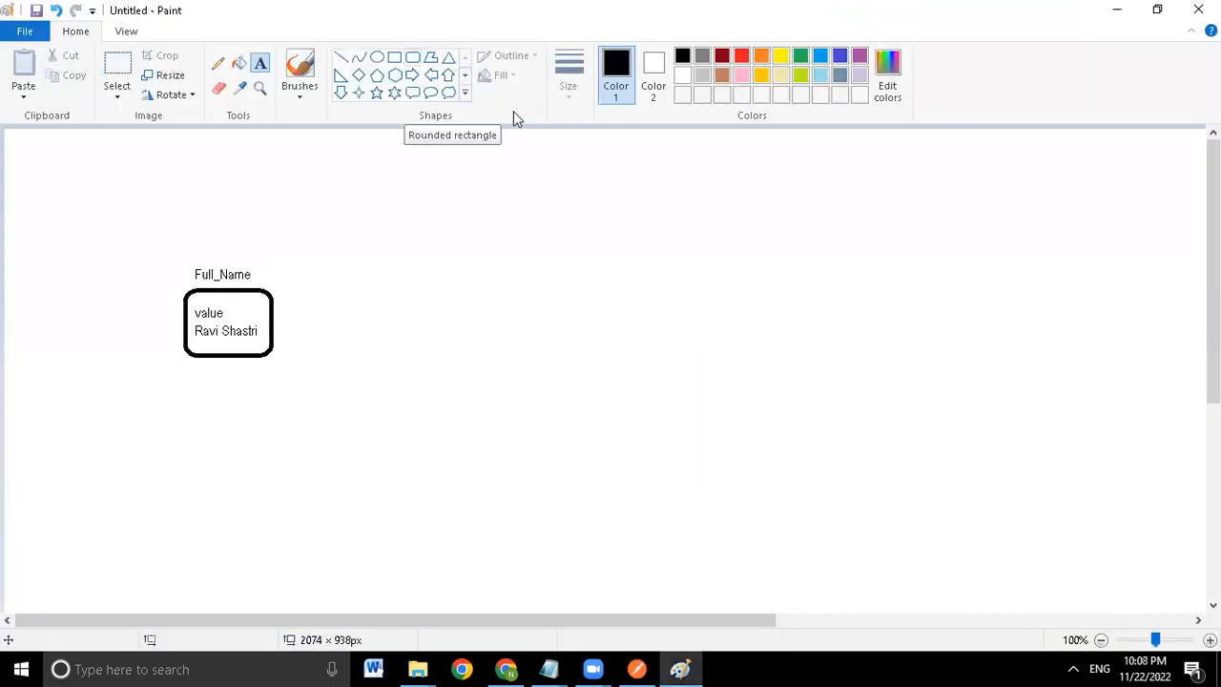
pyautogui.click(413, 58)
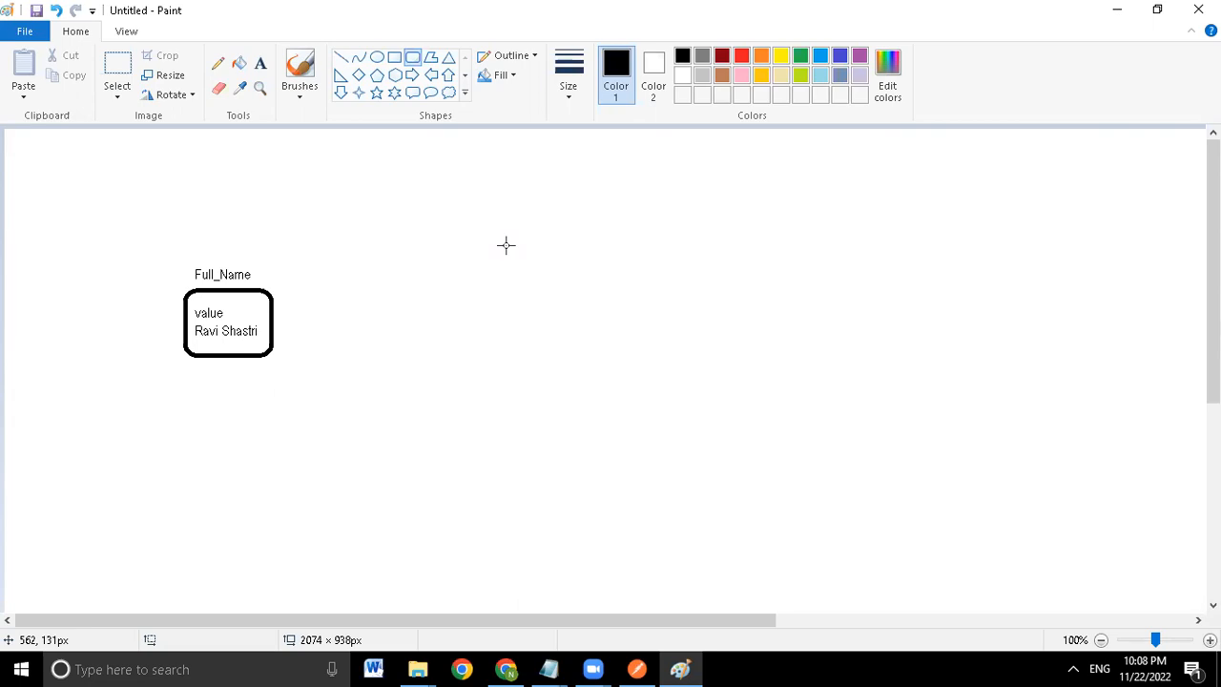
pyautogui.moveTo(423, 293)
pyautogui.mouseDown()
pyautogui.moveTo(495, 330)
pyautogui.moveTo(553, 389)
pyautogui.mouseUp()
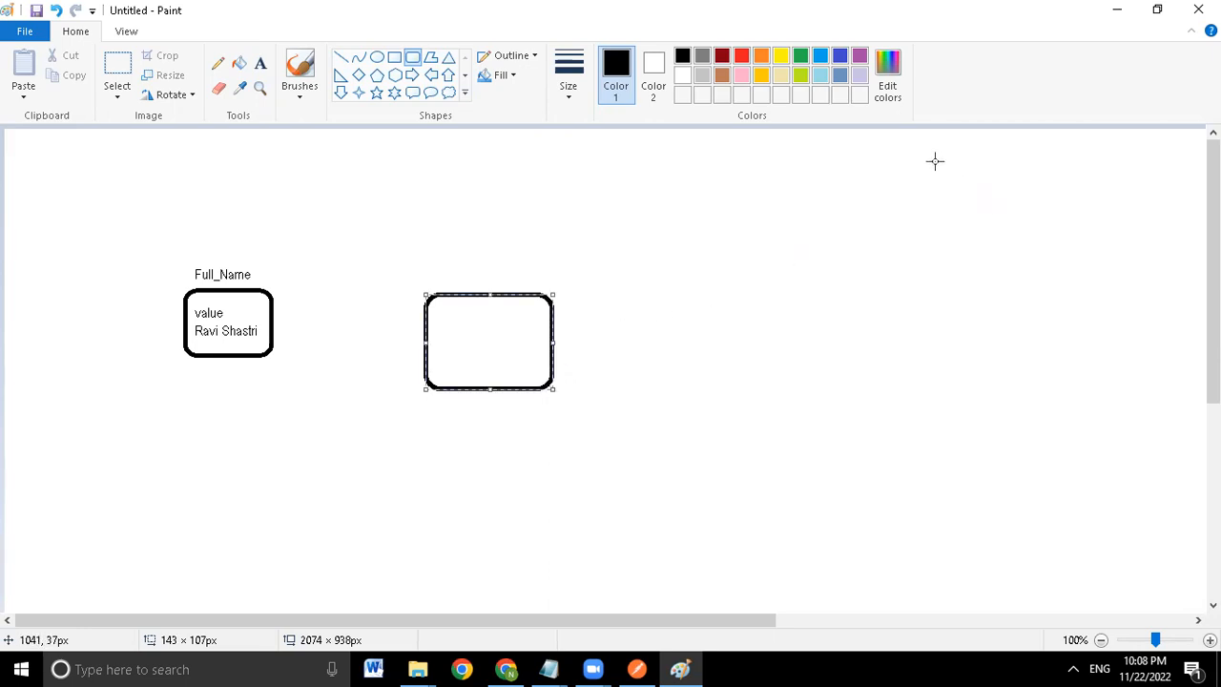
# - Draw a column of three rounded rectangles beyond the empty box, about 109 × 99, 118 × 99 and 128 × 104 px from top to bottom
pyautogui.moveTo(935, 161); pyautogui.dragTo(1025, 246)
pyautogui.hotkey('ctrl', 'z')
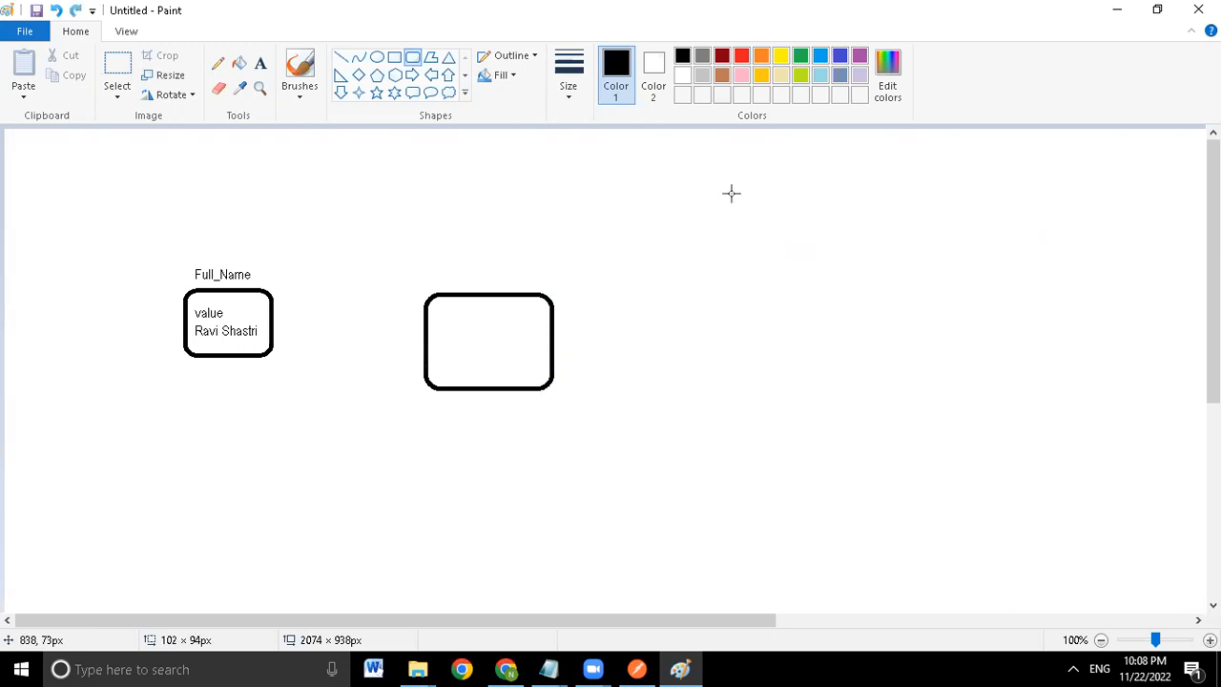
pyautogui.moveTo(720, 180); pyautogui.dragTo(819, 268)
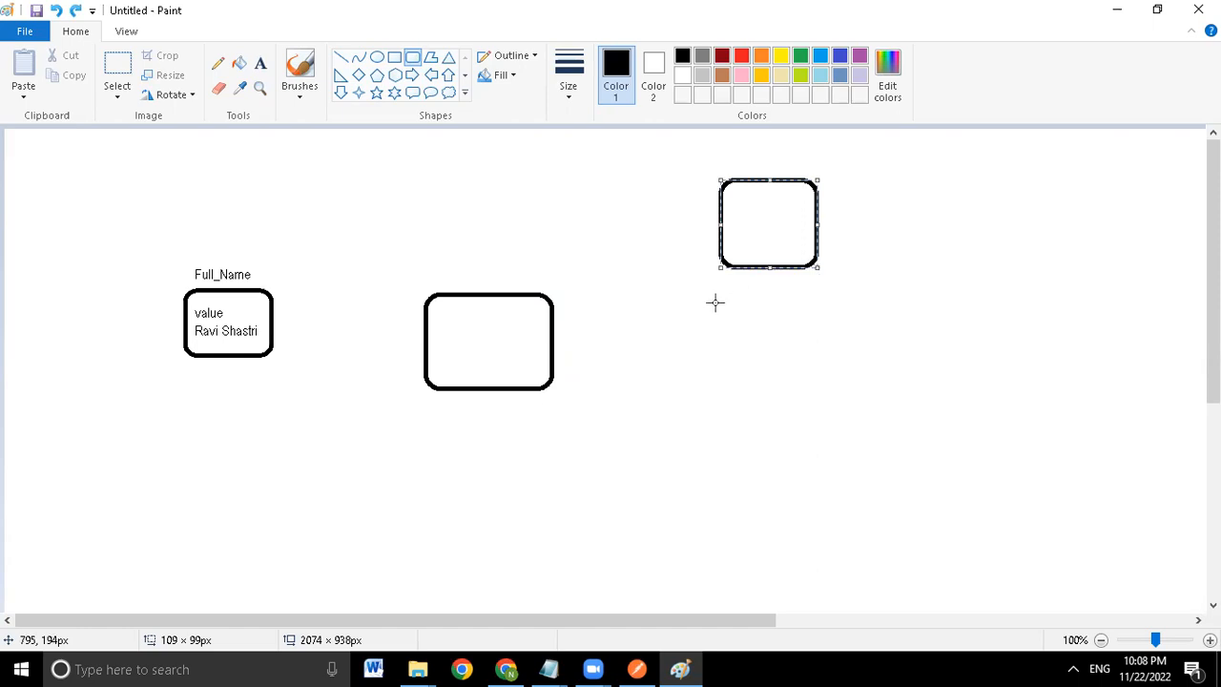
pyautogui.moveTo(721, 310); pyautogui.dragTo(829, 400)
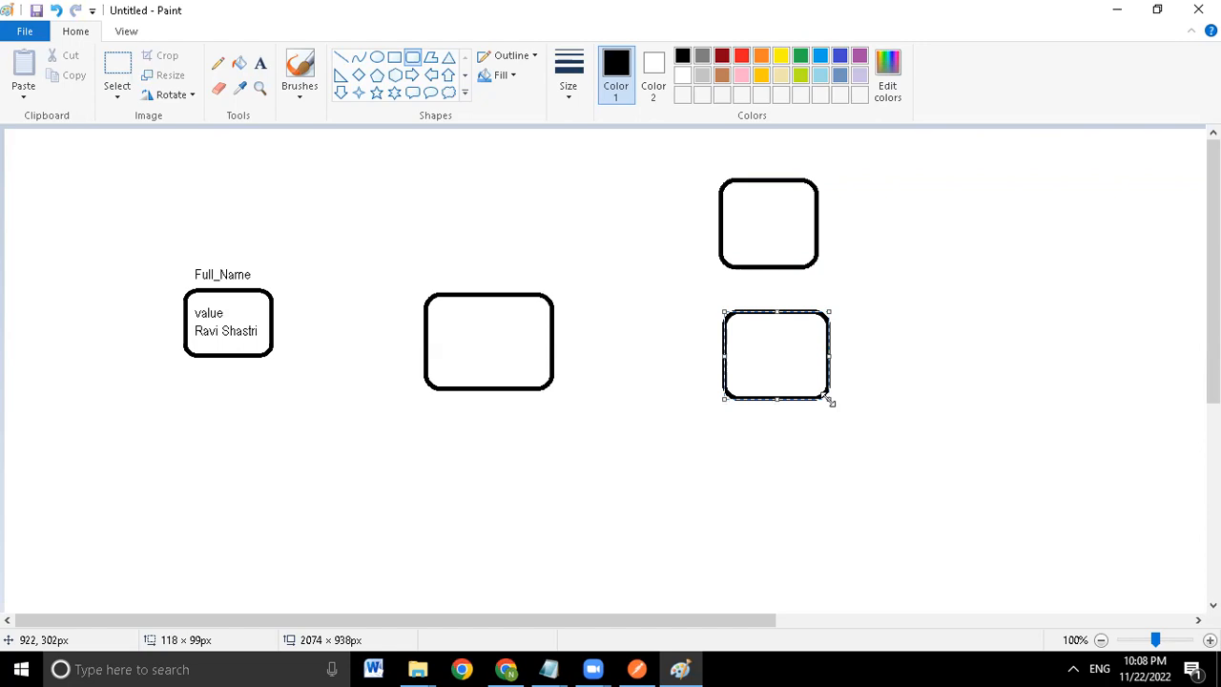
pyautogui.moveTo(724, 441); pyautogui.dragTo(838, 537)
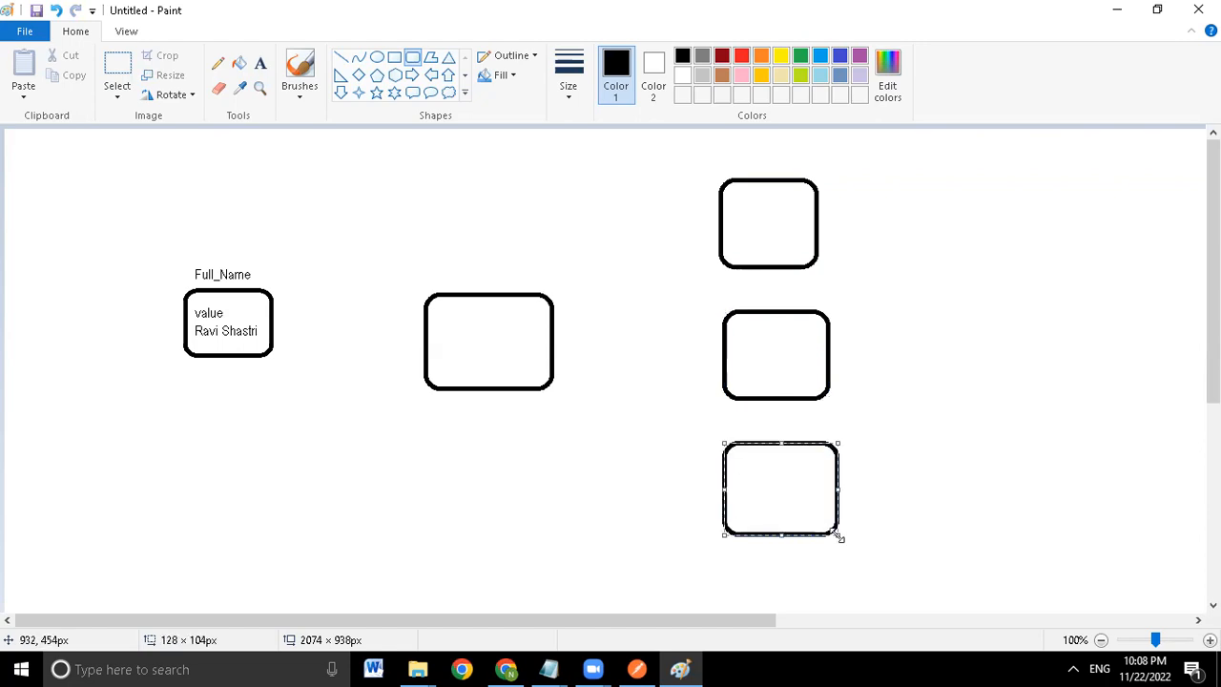
pyautogui.click(1003, 451)
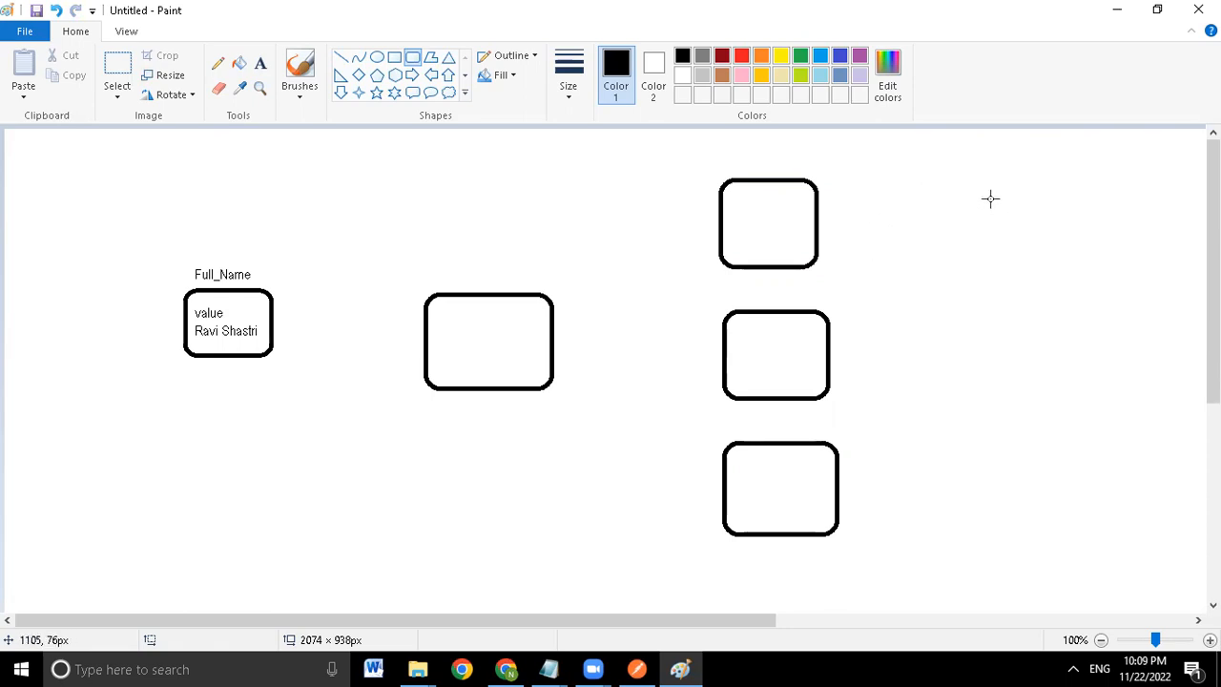
# - Draw a second column of three rounded rectangles beside the first column, the upper two about 95 × 102 and 105 × 97 px
pyautogui.moveTo(988, 208); pyautogui.dragTo(1092, 321)
pyautogui.hotkey('ctrl', 'z')
pyautogui.moveTo(980, 168); pyautogui.dragTo(1068, 261)
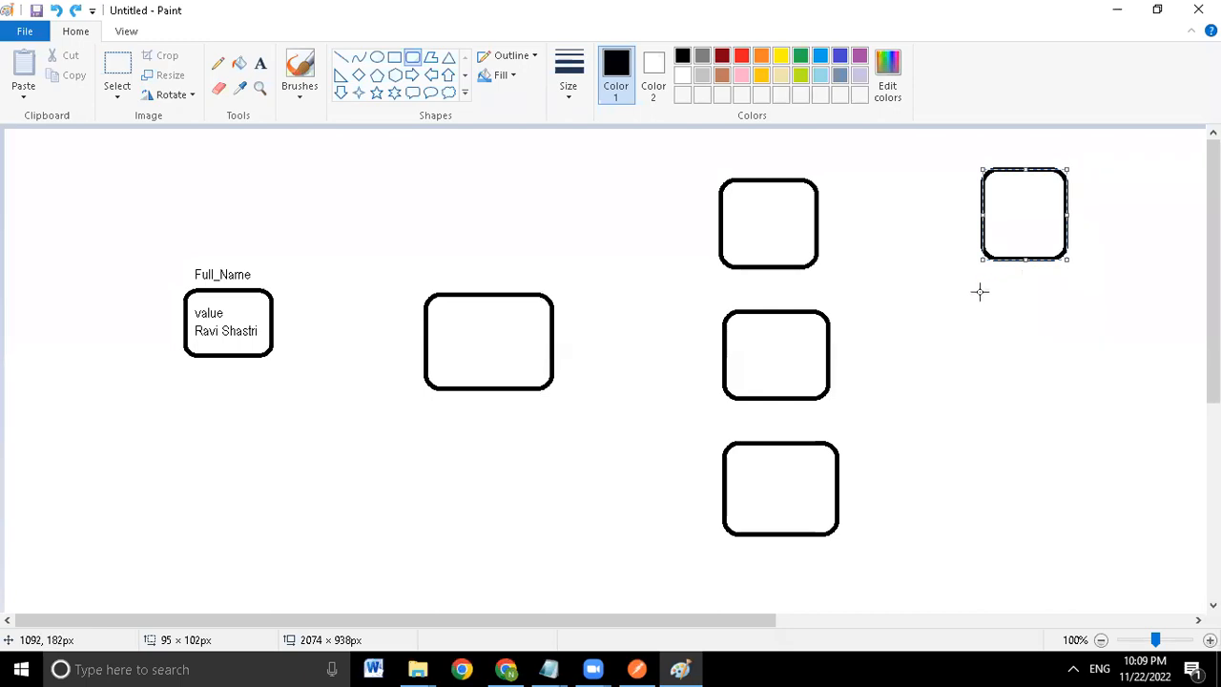
pyautogui.moveTo(1009, 330); pyautogui.dragTo(1060, 379)
pyautogui.hotkey('ctrl', 'z')
pyautogui.moveTo(969, 299); pyautogui.dragTo(1065, 386)
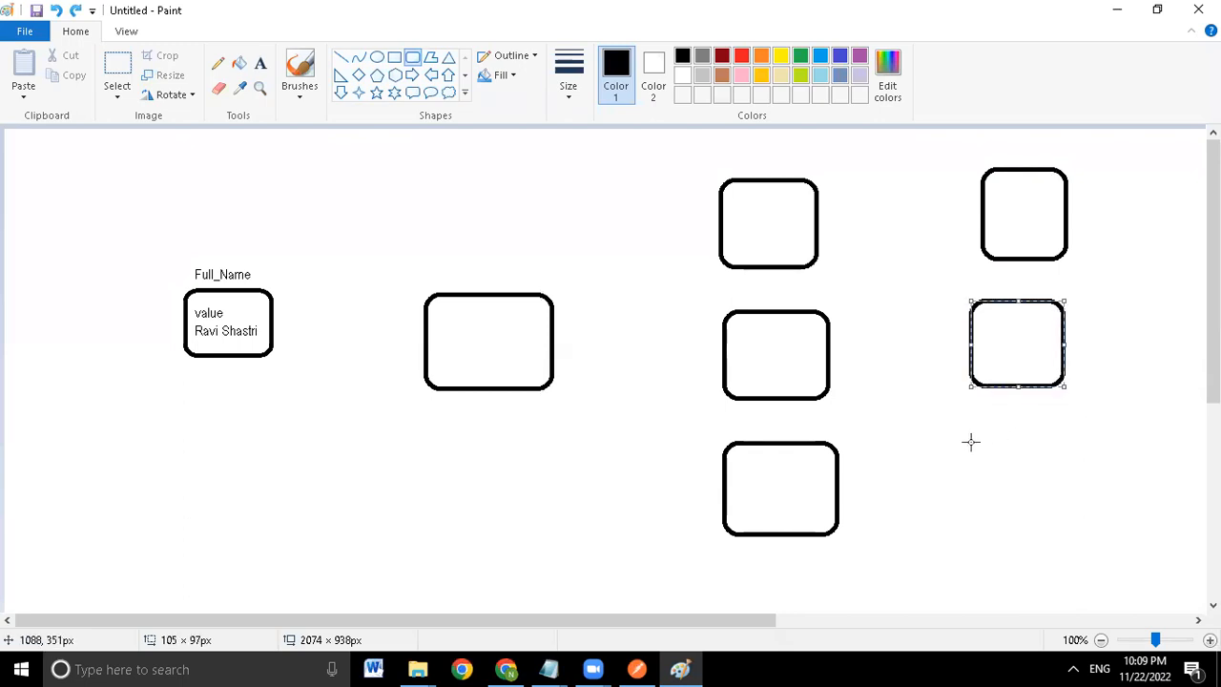
pyautogui.moveTo(957, 431); pyautogui.dragTo(1060, 534)
pyautogui.click(1116, 400)
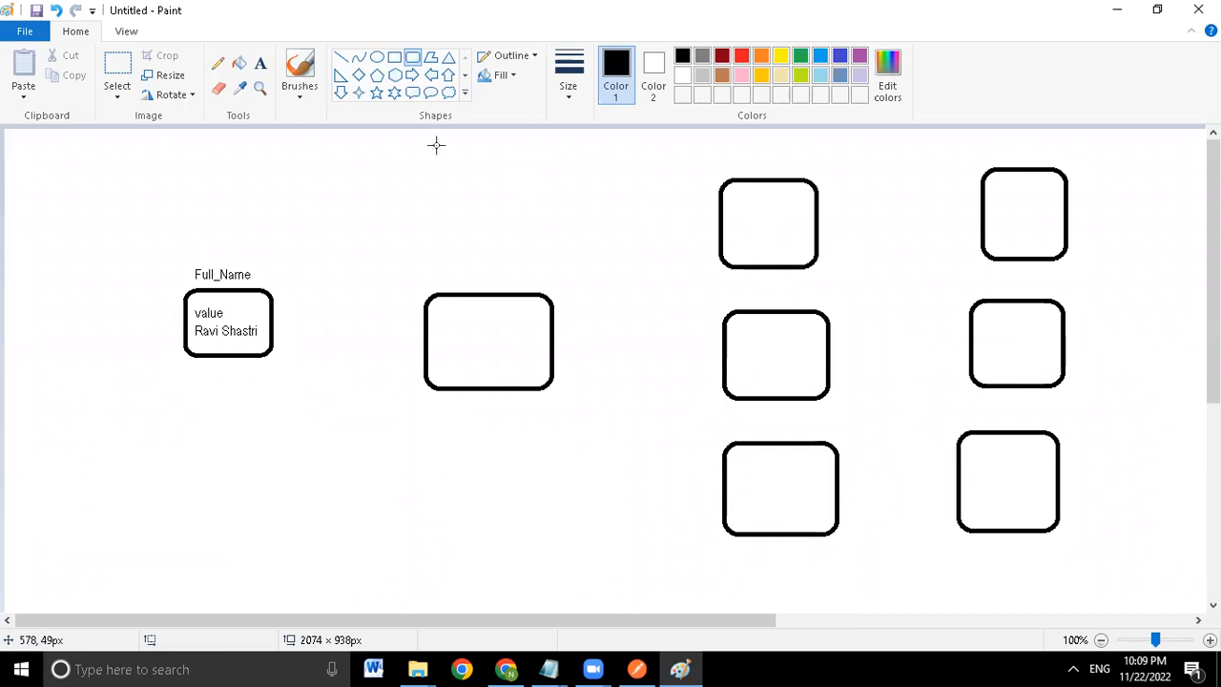
# - Write "Dev Environment" above the top box of the first three-box column and copy the label text
pyautogui.click(340, 58)
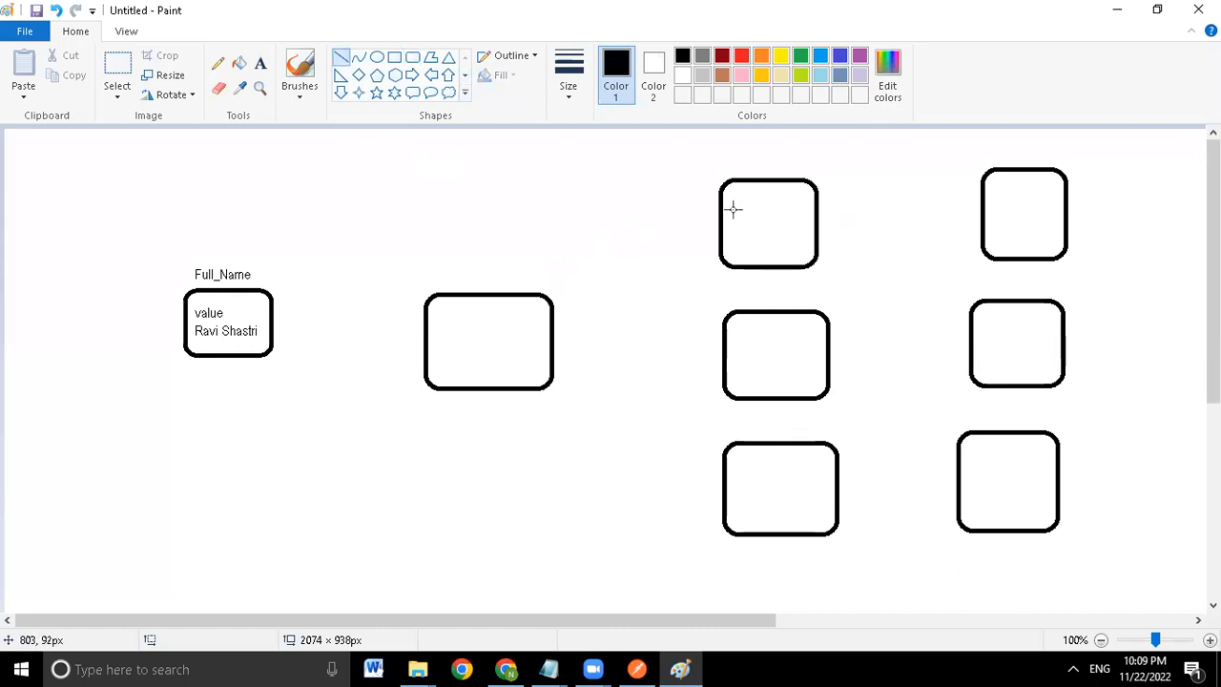
pyautogui.click(261, 64)
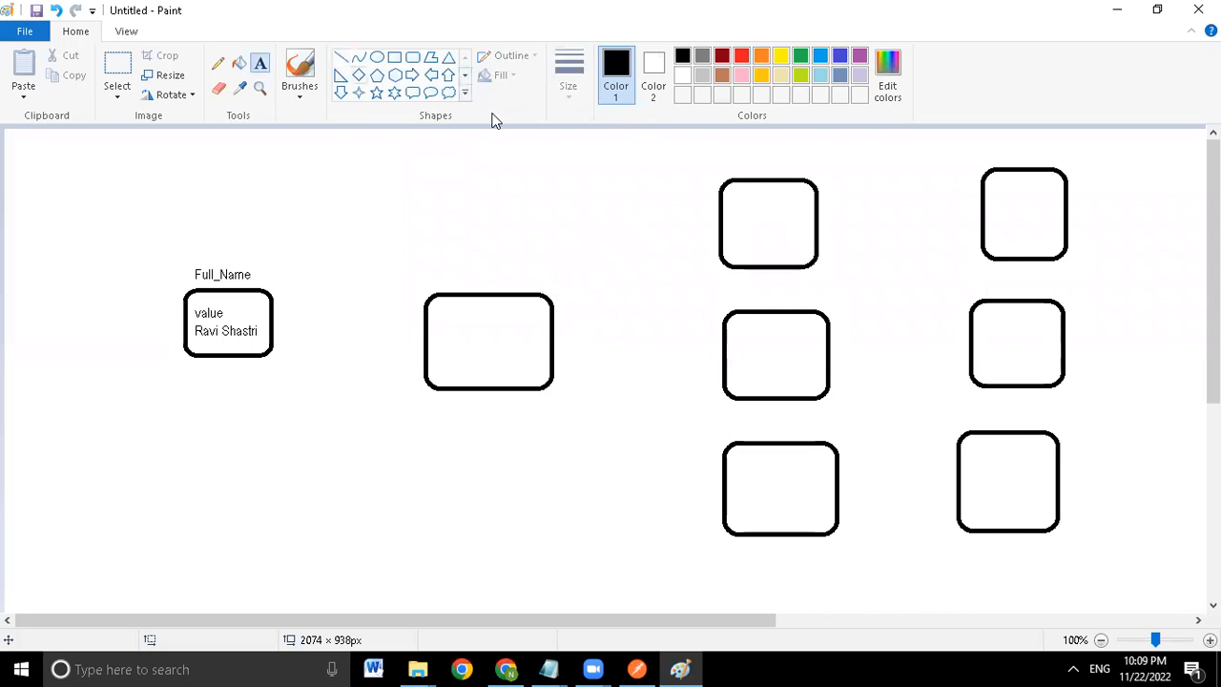
pyautogui.click(734, 158)
pyautogui.write('Dev Enbv')
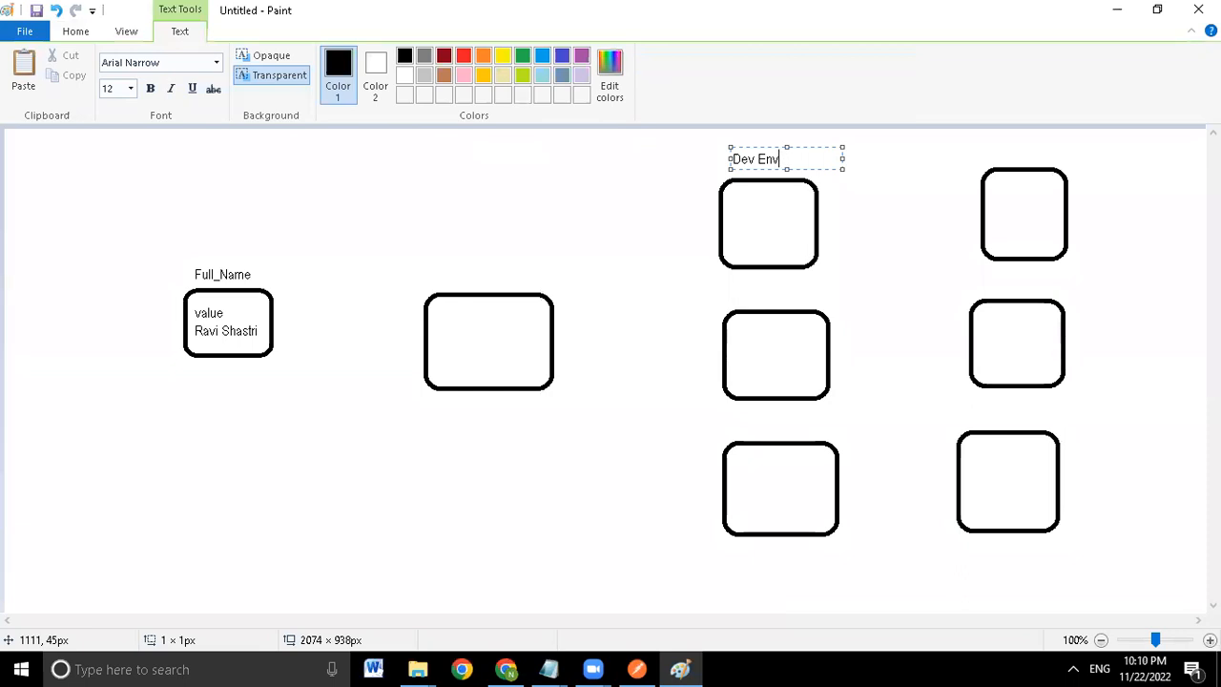
pyautogui.write('ironment')
pyautogui.hotkey('ctrl', 'a')
pyautogui.hotkey('ctrl', 'c')
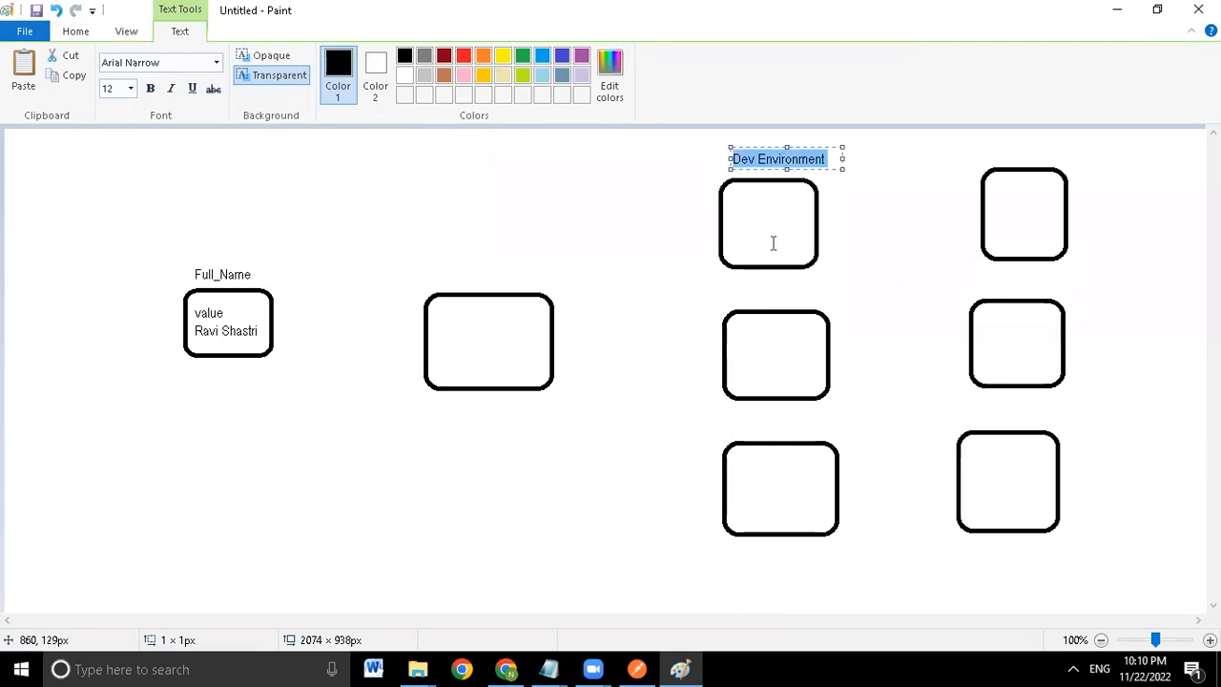
# - Write "QA Environment" above the box directly below the Dev Environment box
pyautogui.click(740, 298)
pyautogui.click(734, 288)
pyautogui.write('QA Environment')
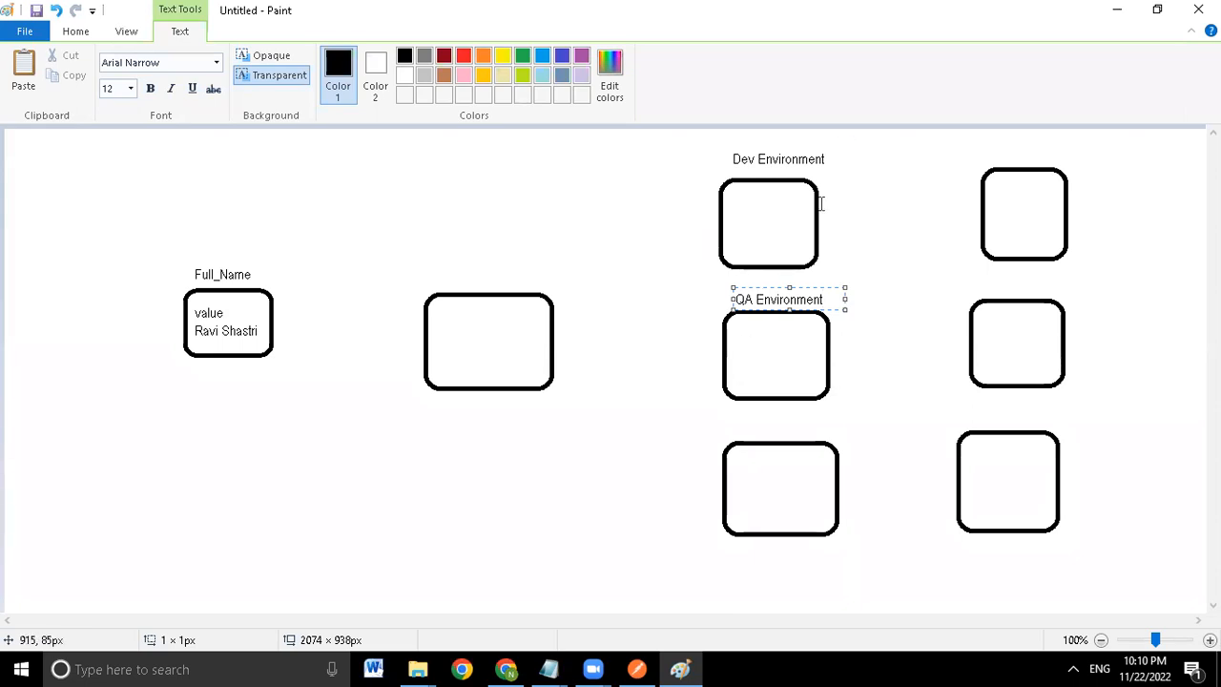
pyautogui.click(648, 139)
# - Draw short straight lines connecting the Dev Environment box to the QA Environment box, and the QA box to the box below it
pyautogui.click(341, 57)
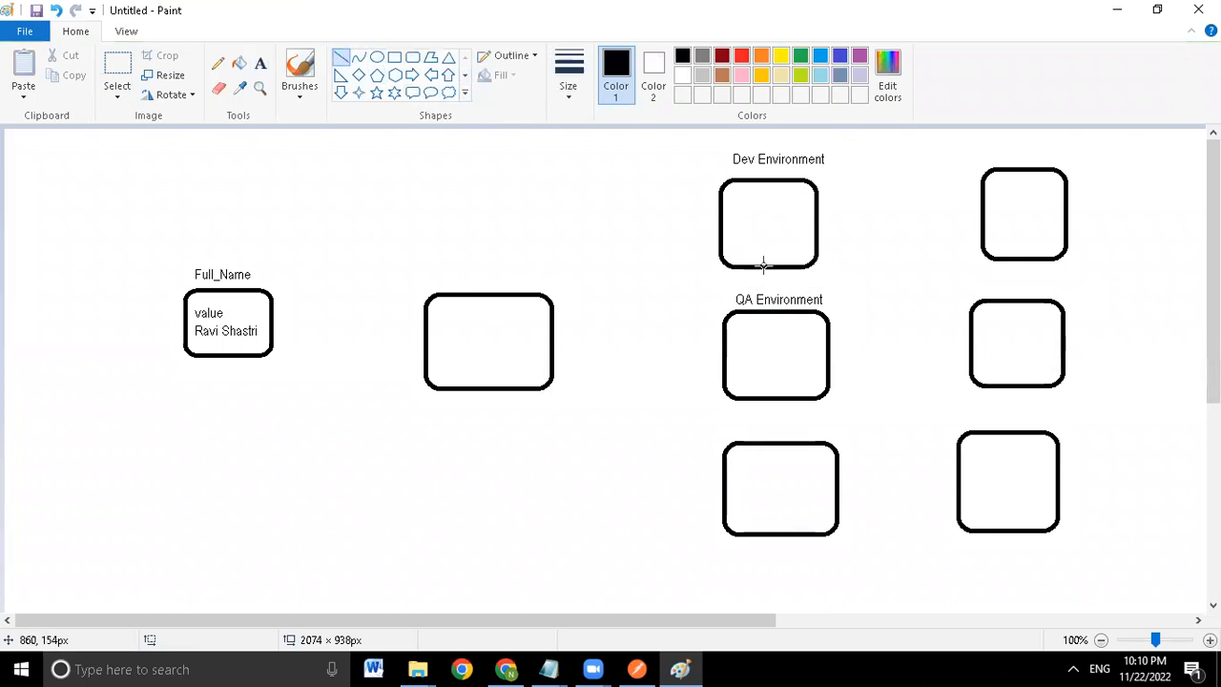
pyautogui.moveTo(729, 265); pyautogui.dragTo(731, 313)
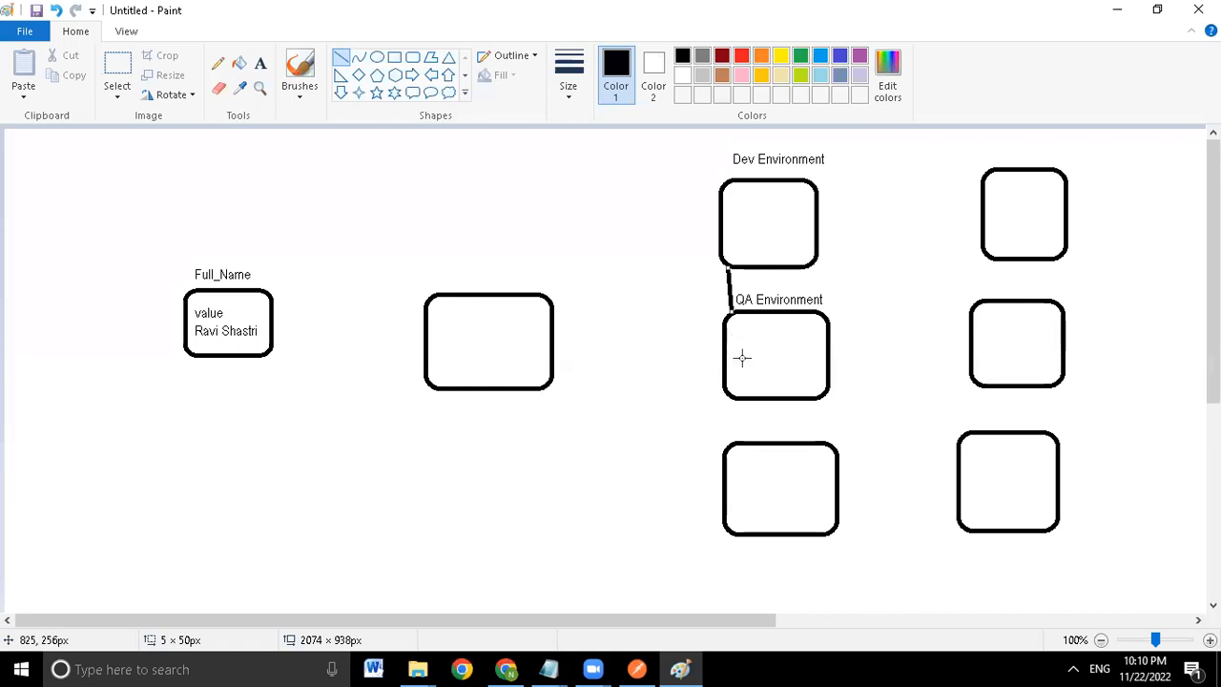
pyautogui.moveTo(736, 399); pyautogui.dragTo(738, 446)
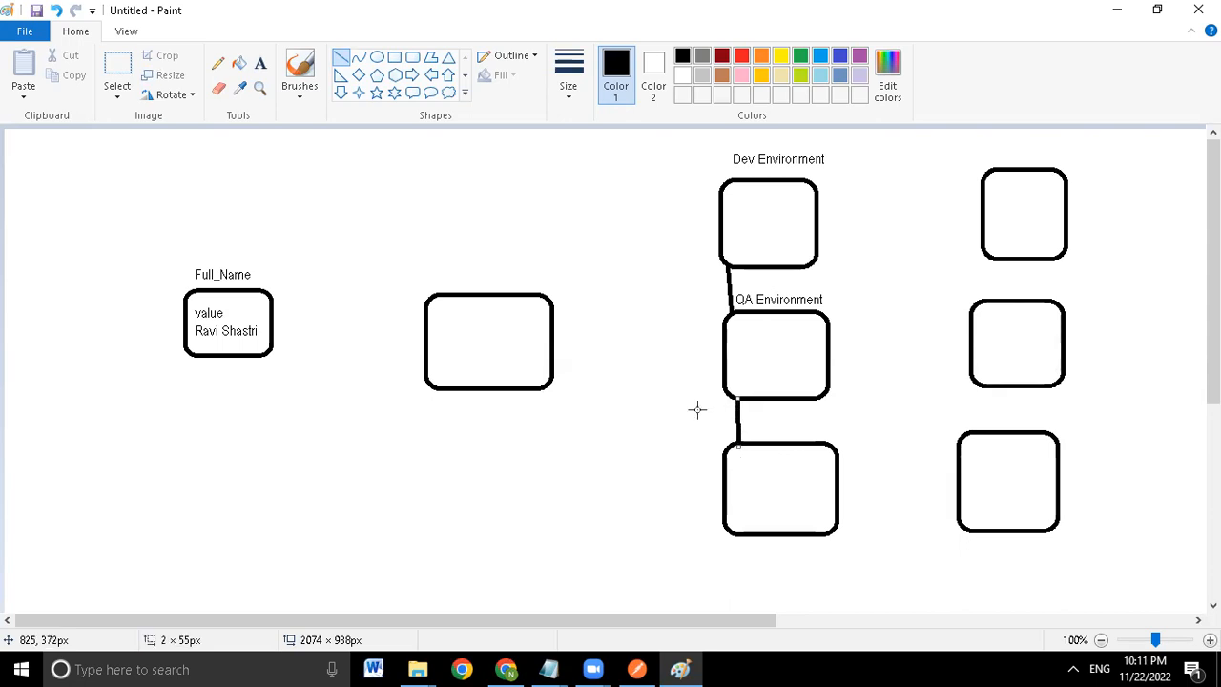
# - Write "Prod Environment" above the third box of the column, reusing the copied "Dev Environment" label text
pyautogui.click(261, 63)
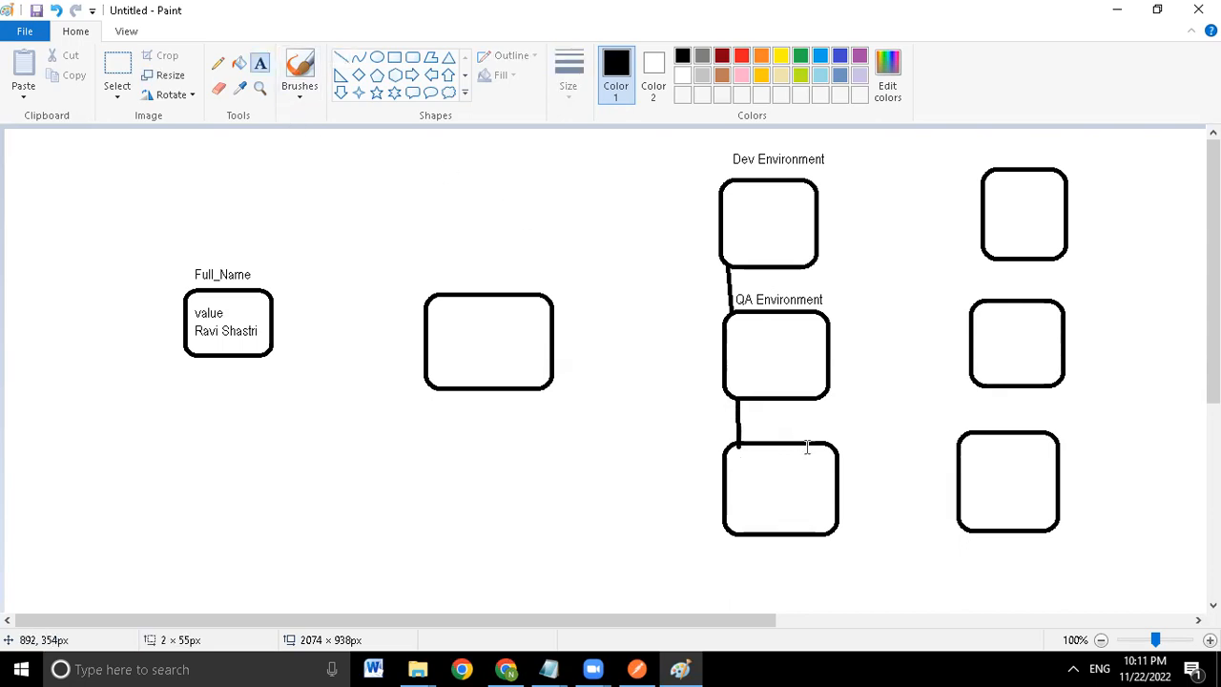
pyautogui.click(760, 421)
pyautogui.hotkey('ctrl', 'v')
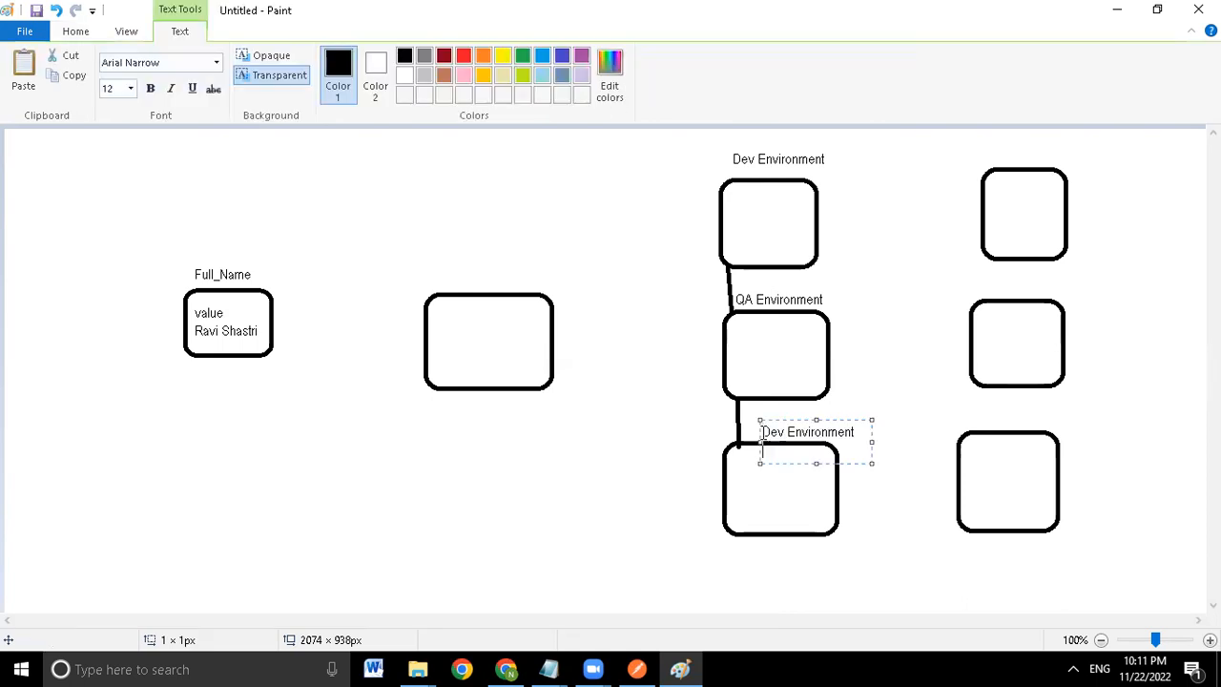
pyautogui.press('Home')
pyautogui.hotkey('shift', 'Right')
pyautogui.hotkey('shift', 'Right')
pyautogui.hotkey('shift', 'Right')
pyautogui.write('Prod')
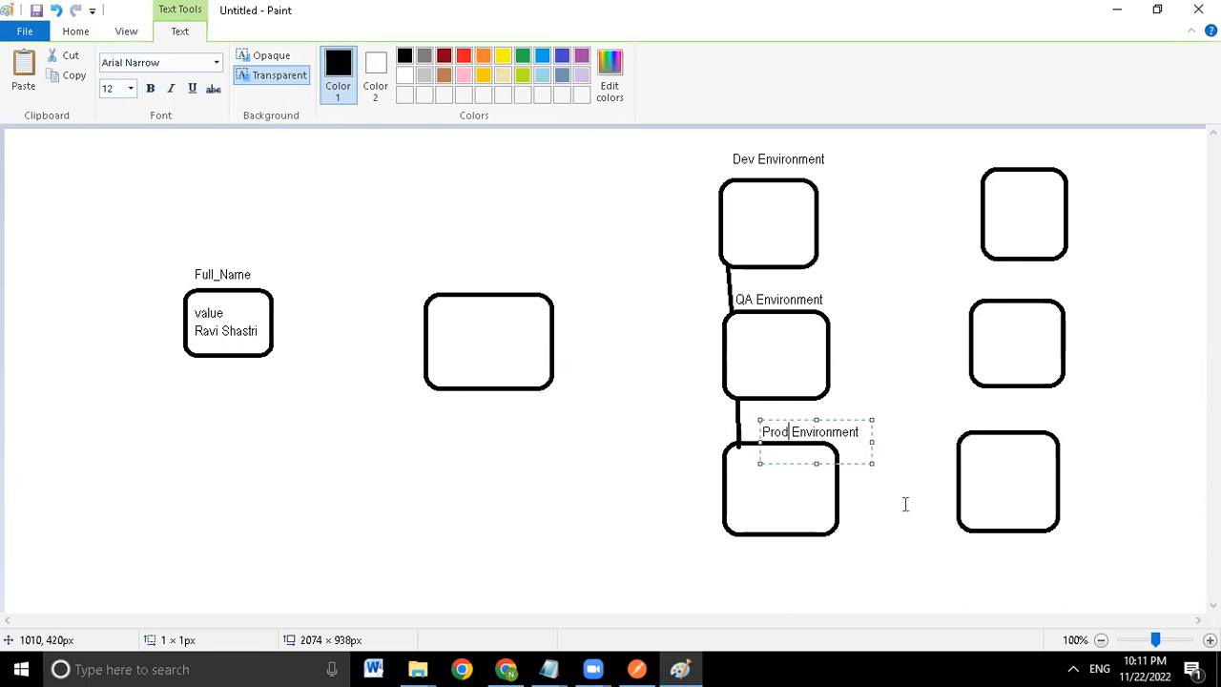
pyautogui.click(901, 500)
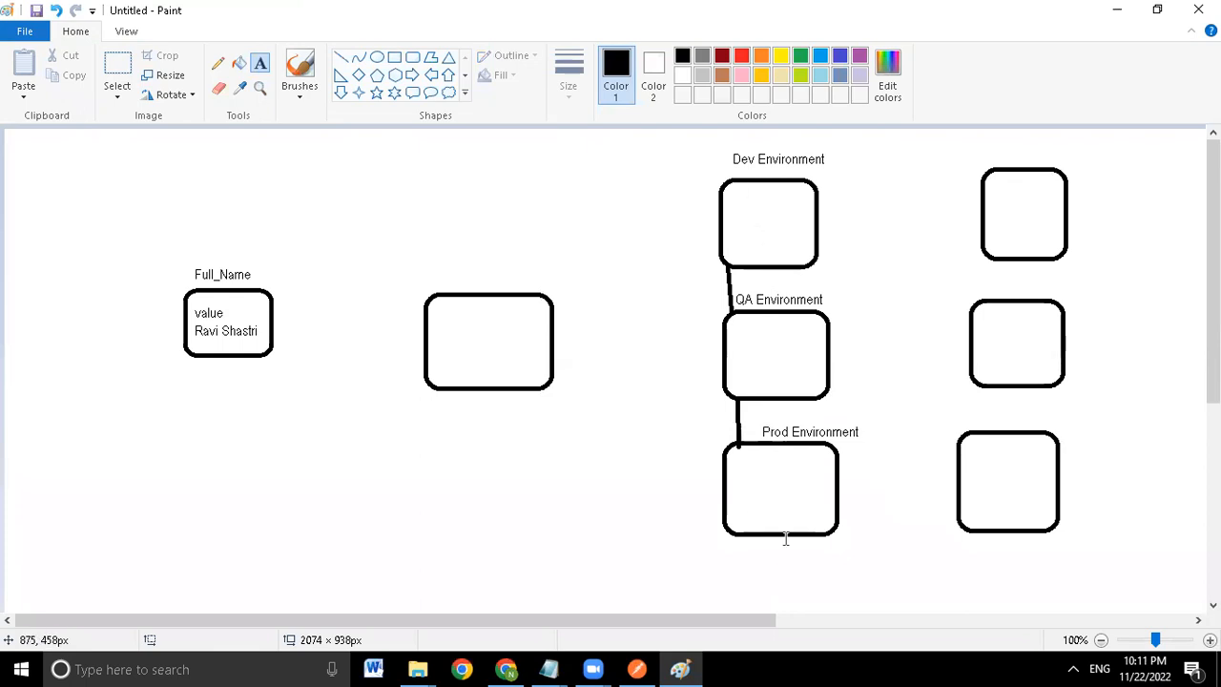
# - Write "Server" inside each of the Dev, QA and Prod Environment boxes
pyautogui.click(743, 209)
pyautogui.write('Server')
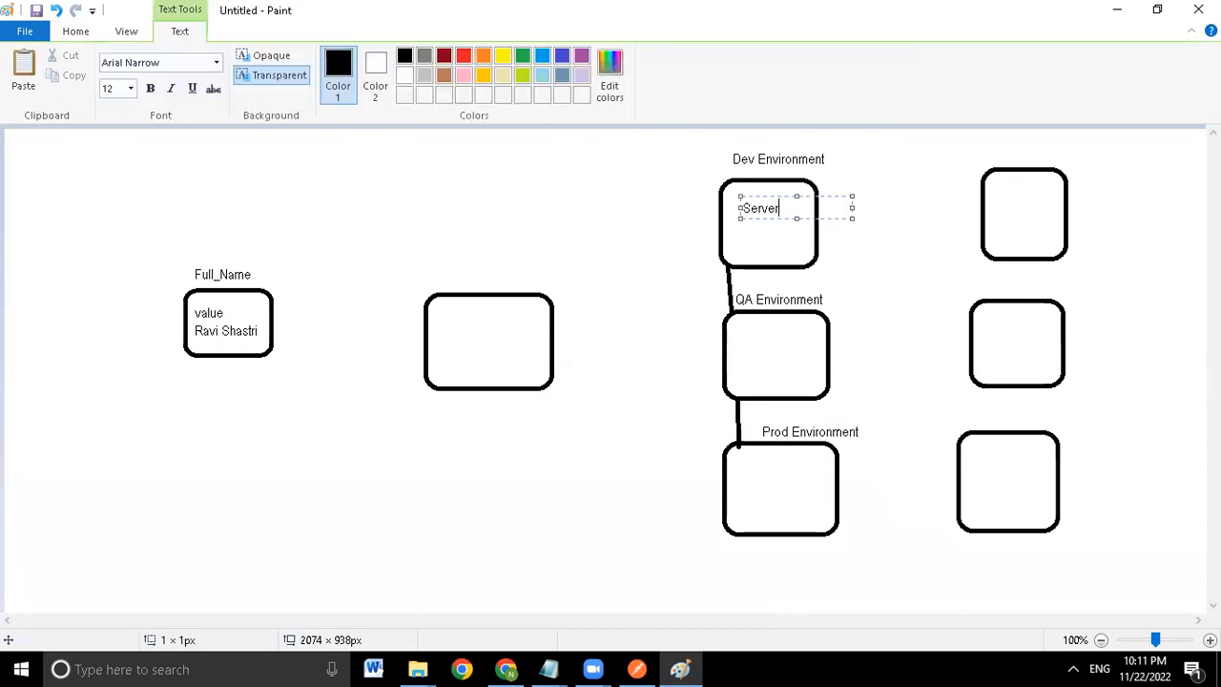
pyautogui.click(739, 346)
pyautogui.click(742, 347)
pyautogui.write('Server')
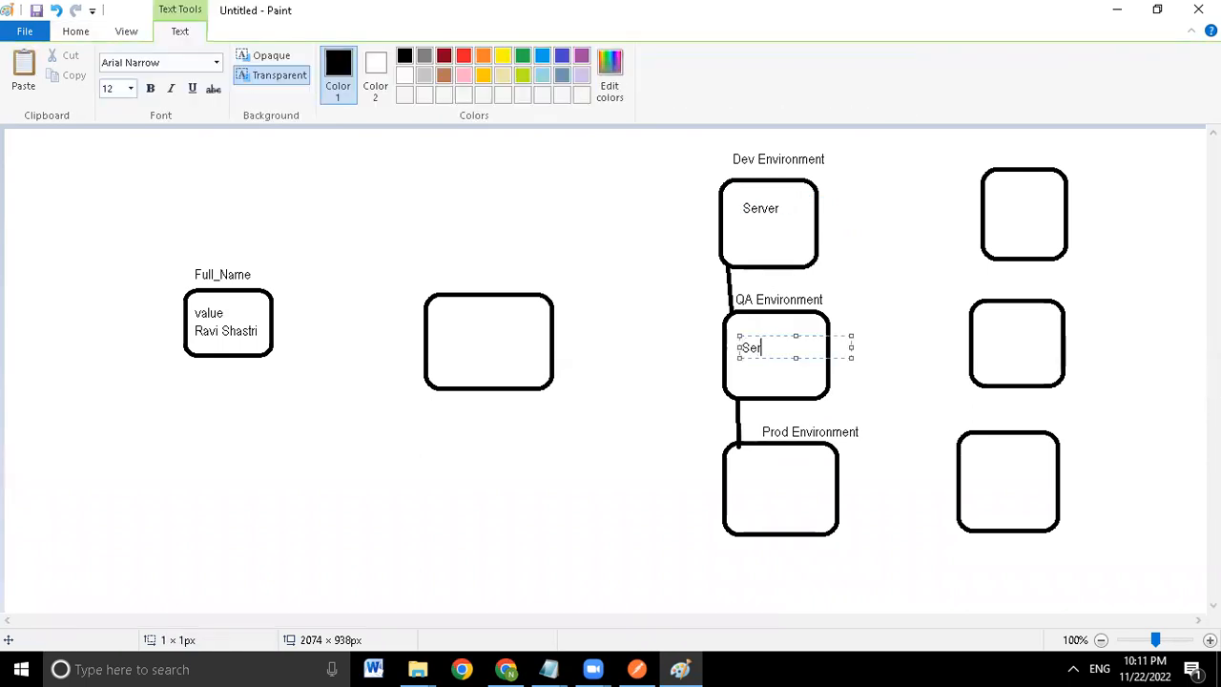
pyautogui.click(734, 485)
pyautogui.click(735, 483)
pyautogui.write('Server')
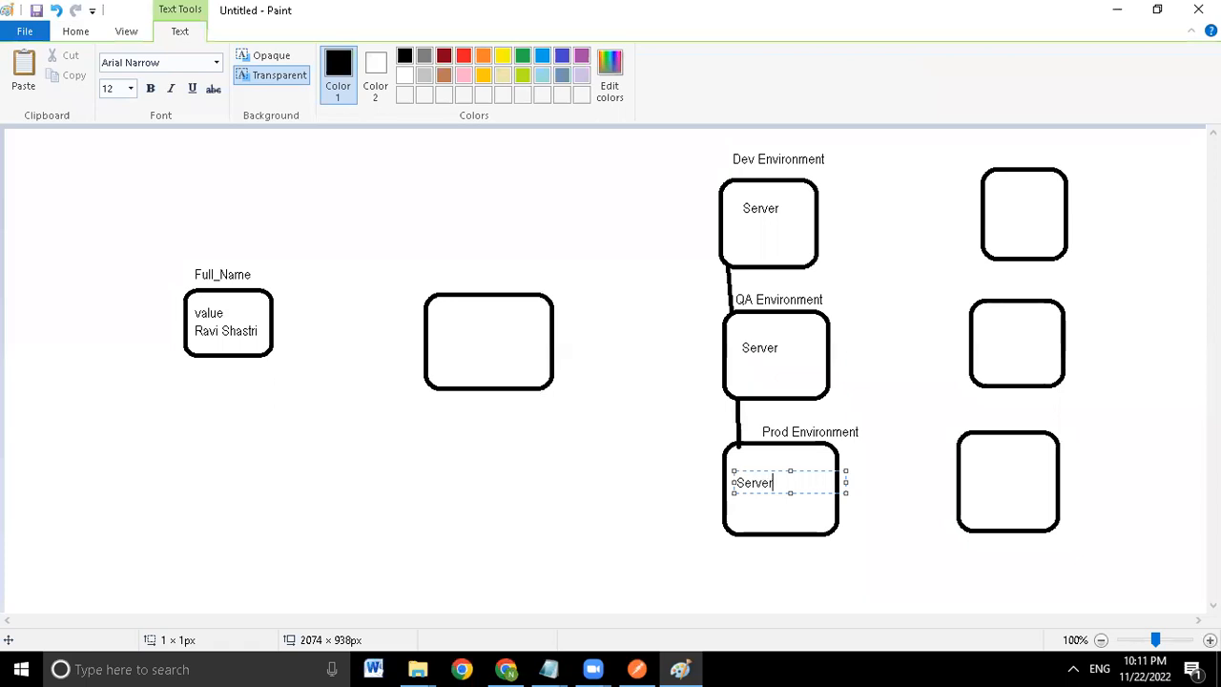
pyautogui.click(897, 458)
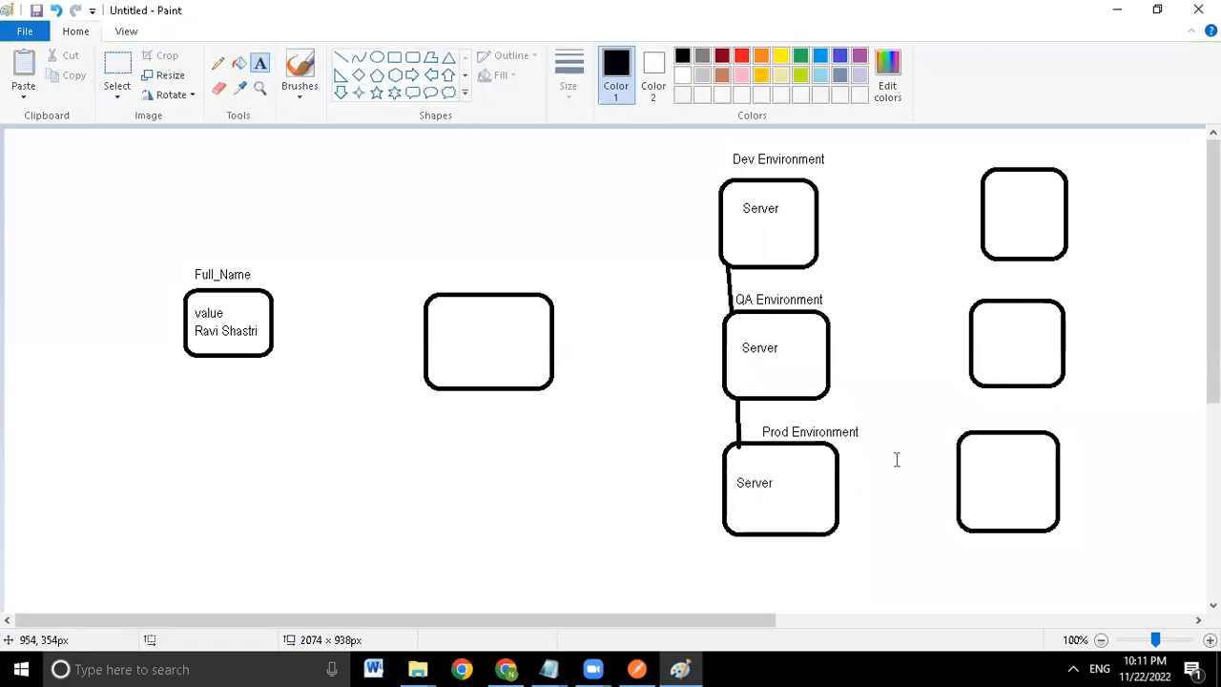
# - Switch to Chrome and view the open testology.in website
pyautogui.hotkey('alt', 'Tab')
pyautogui.hotkey('alt', 'Tab')
pyautogui.hotkey('alt', 'Tab')
pyautogui.hotkey('alt', 'Tab')
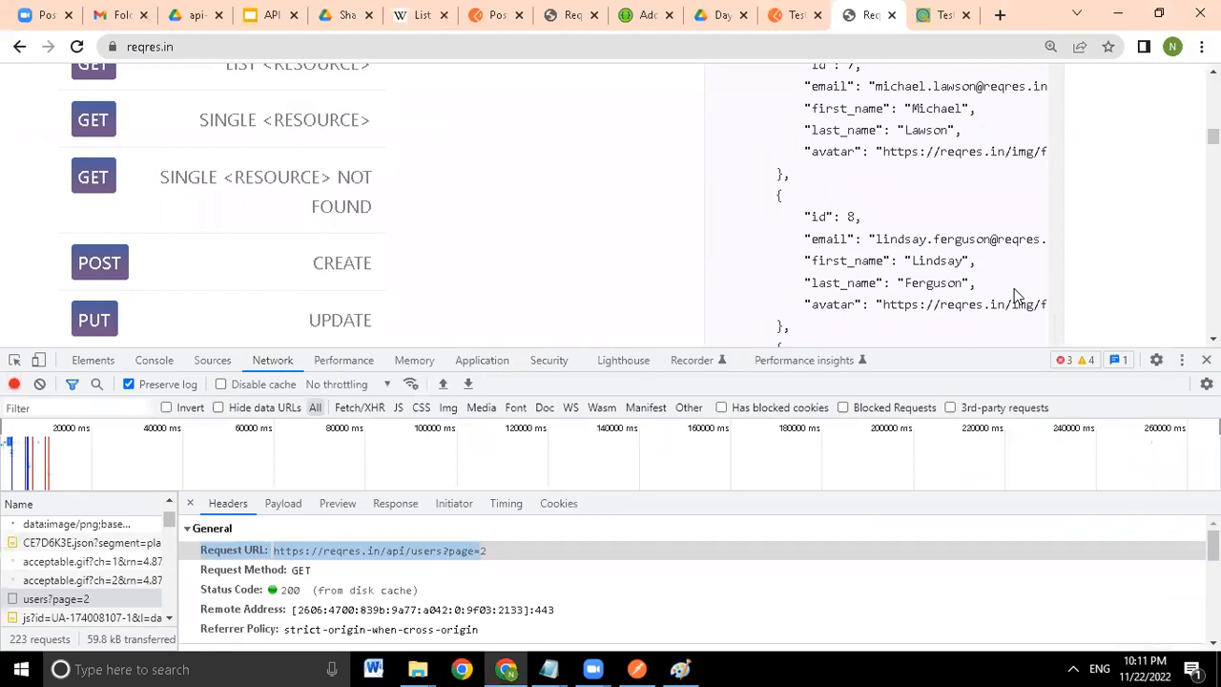
pyautogui.click(938, 16)
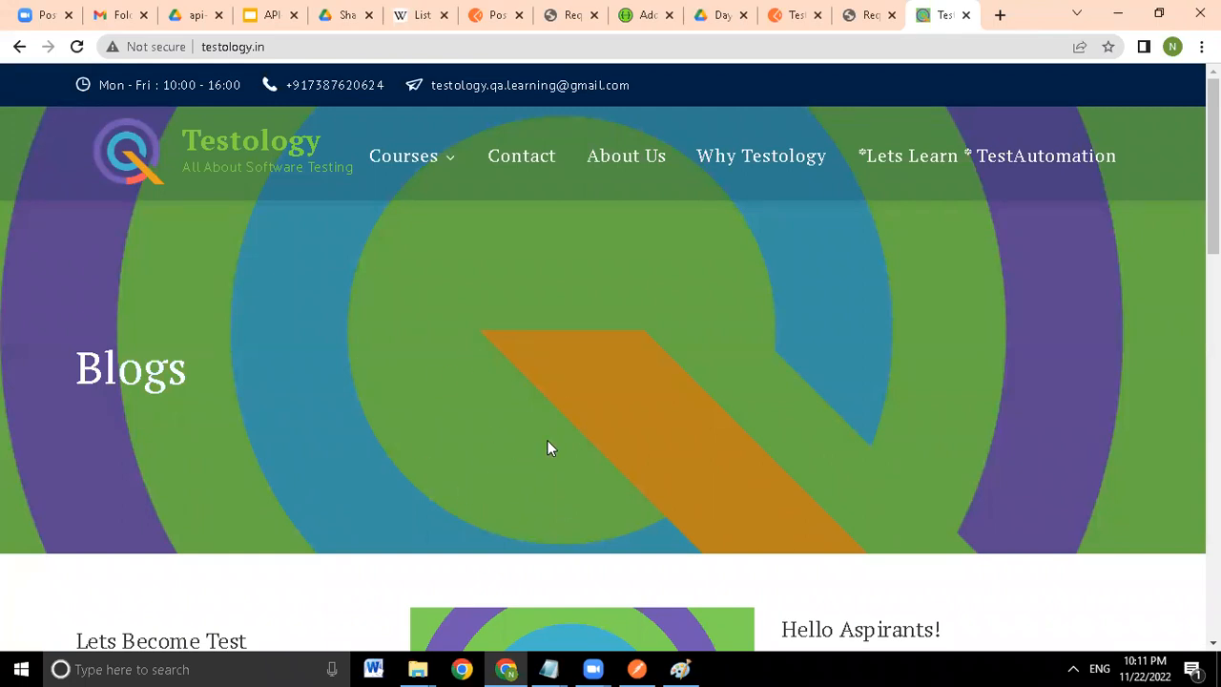
# - Back in Paint, draw three straight lines from the single middle box to the Dev, QA and Prod Environment boxes, and activate the Text tool
pyautogui.hotkey('alt', 'Tab')
pyautogui.hotkey('alt', 'Tab')
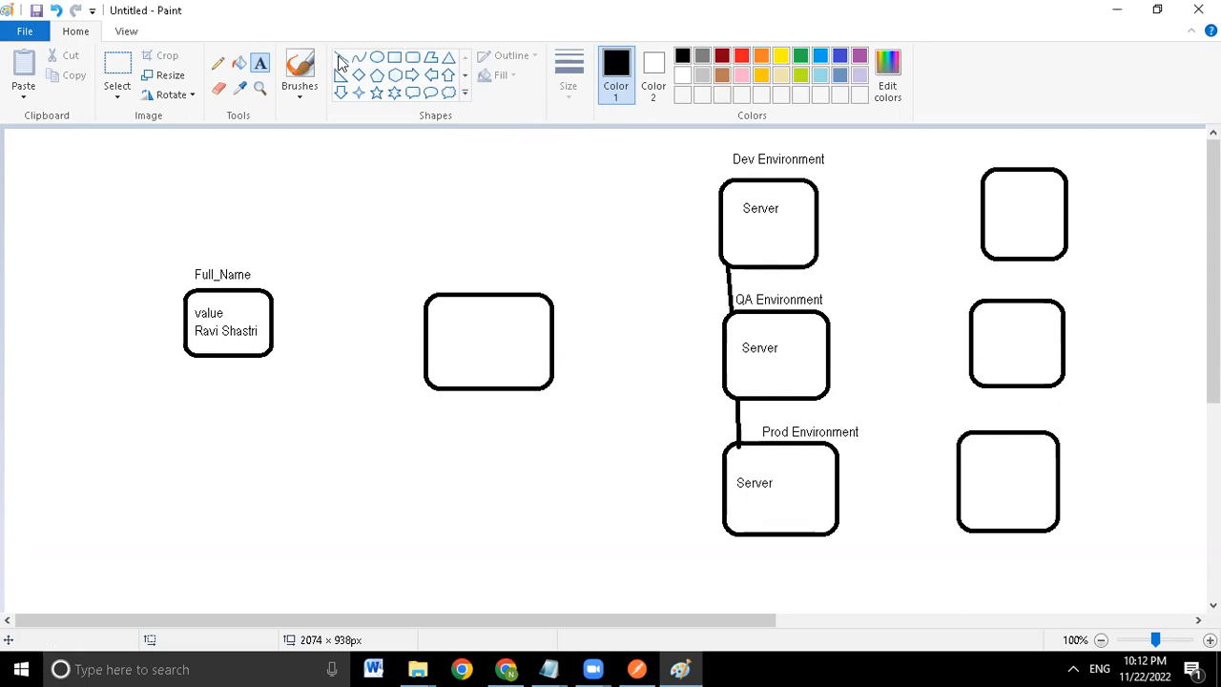
pyautogui.click(341, 59)
pyautogui.moveTo(553, 301); pyautogui.dragTo(727, 217)
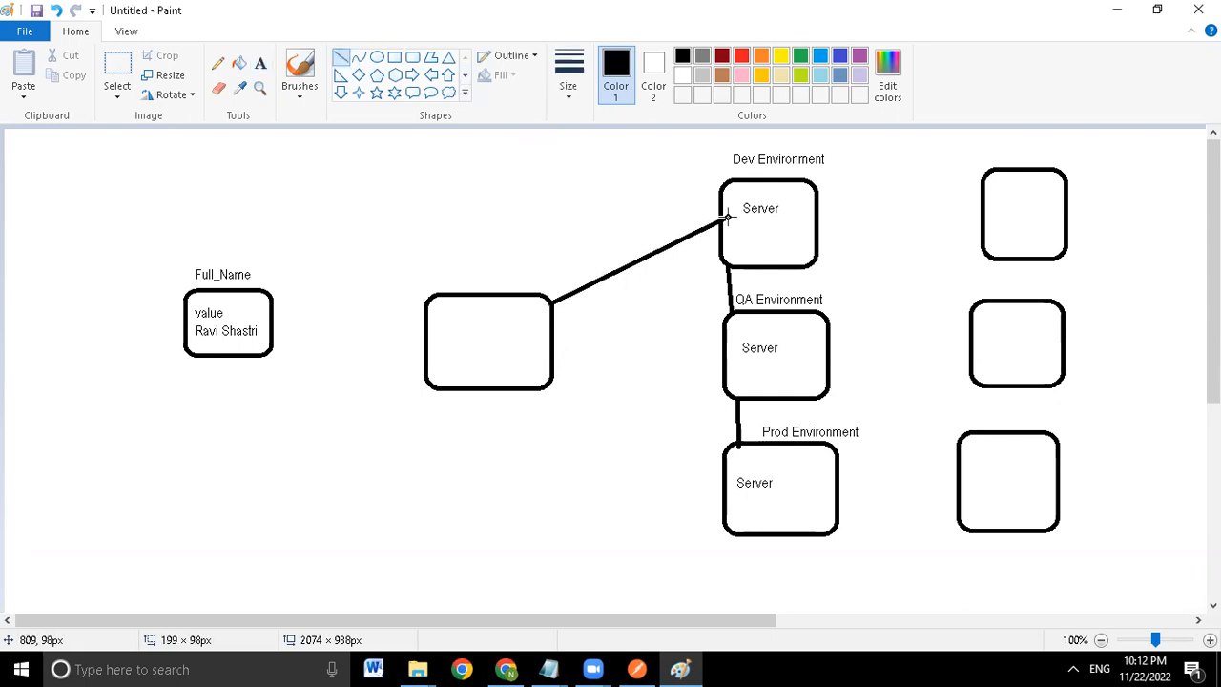
pyautogui.moveTo(553, 329); pyautogui.dragTo(725, 362)
pyautogui.moveTo(553, 373); pyautogui.dragTo(713, 475)
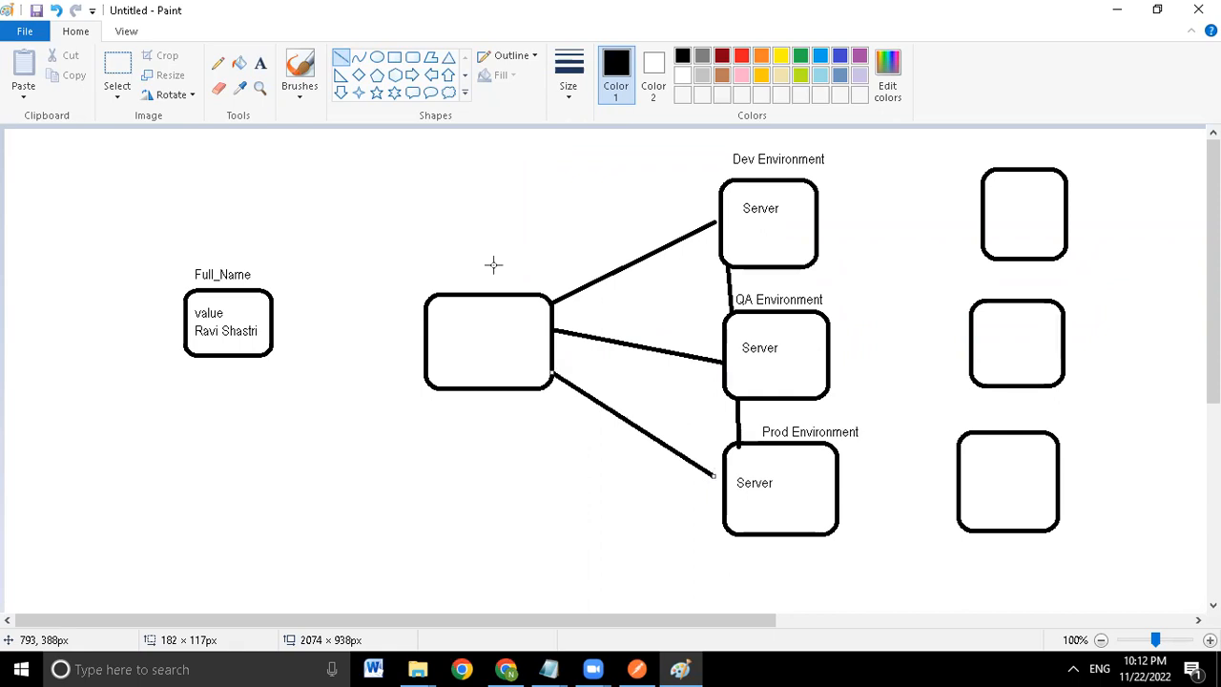
pyautogui.click(261, 63)
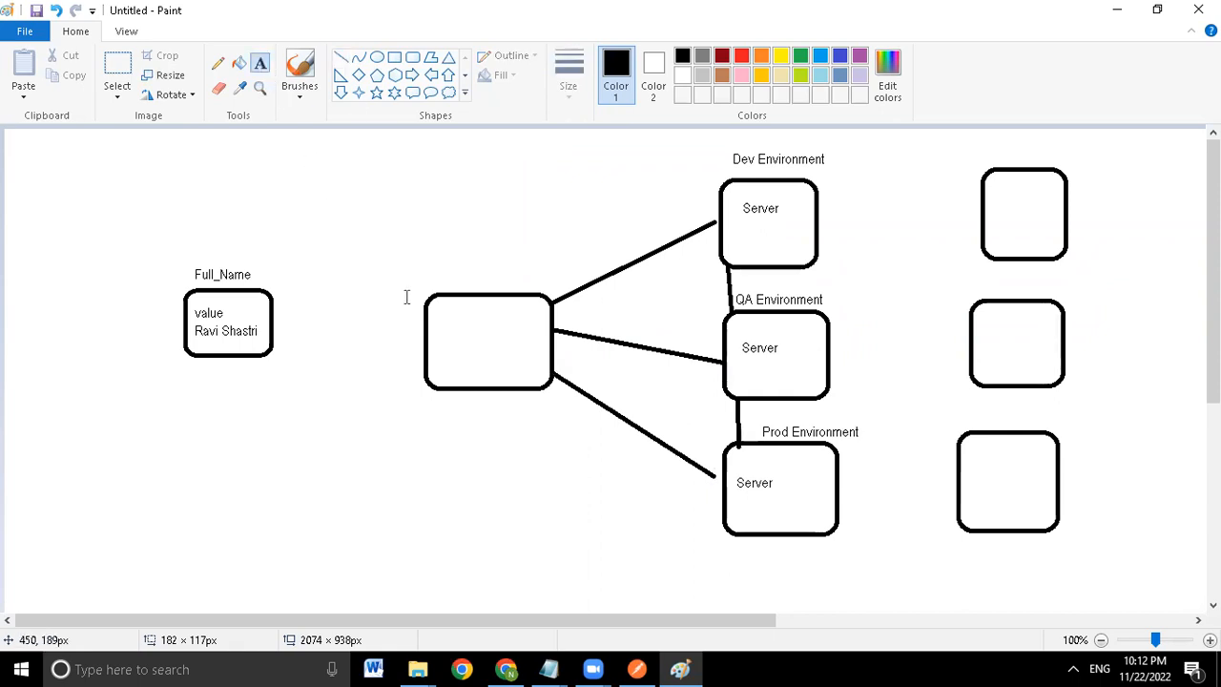
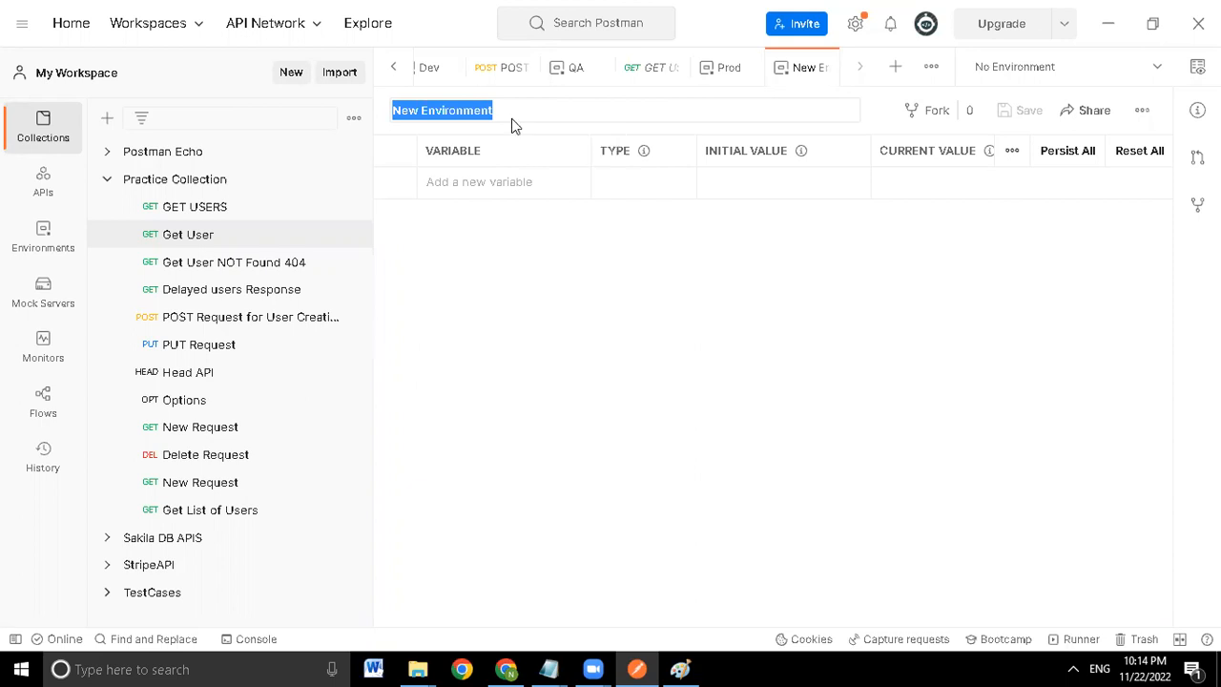
# - In Postman, name the new environment "Staging"
pyautogui.hotkey('alt', 'Tab')
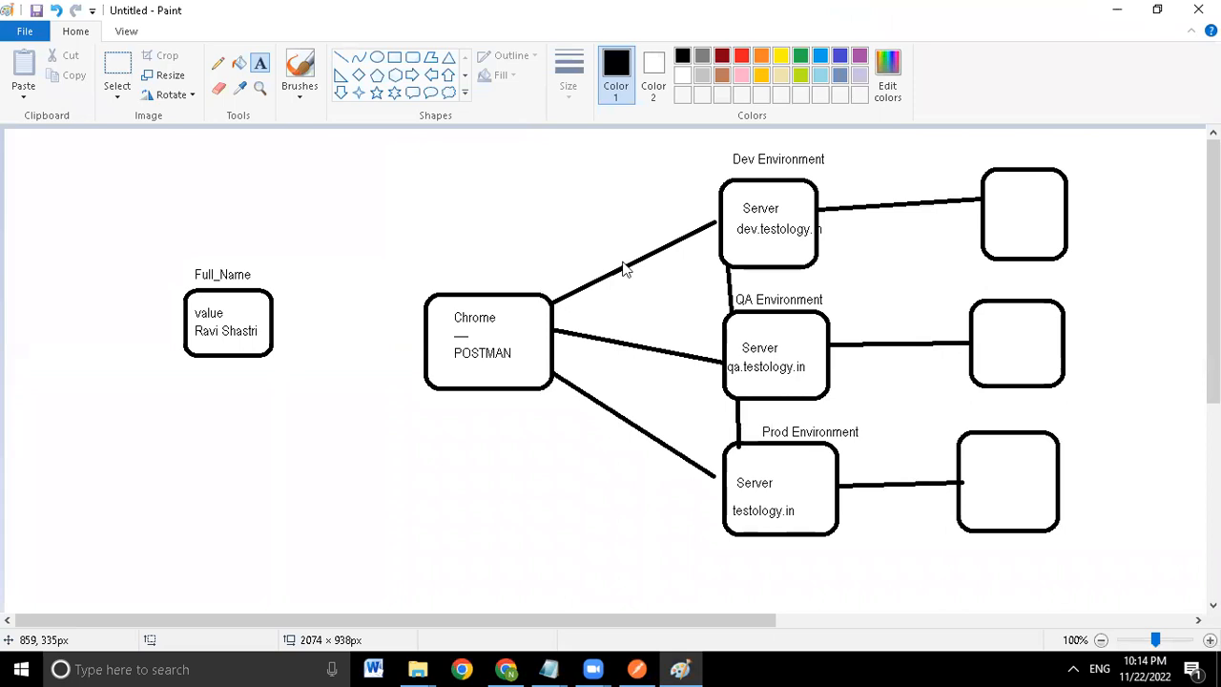
pyautogui.hotkey('alt', 'Tab')
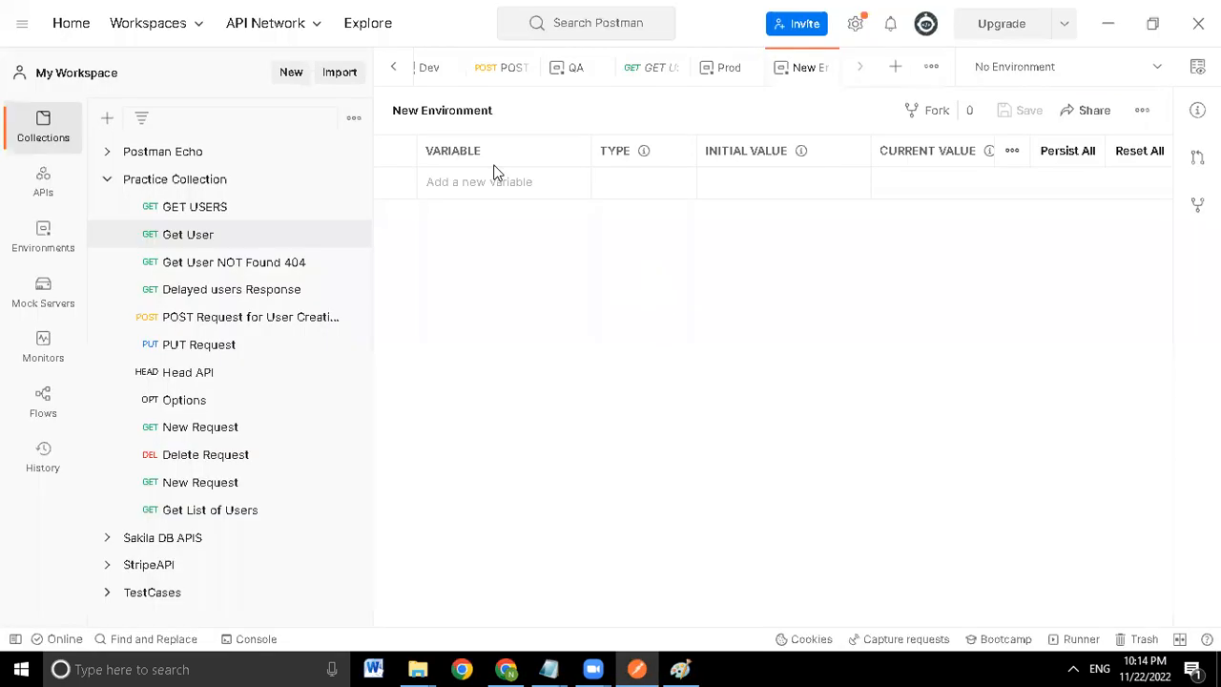
pyautogui.click(505, 112)
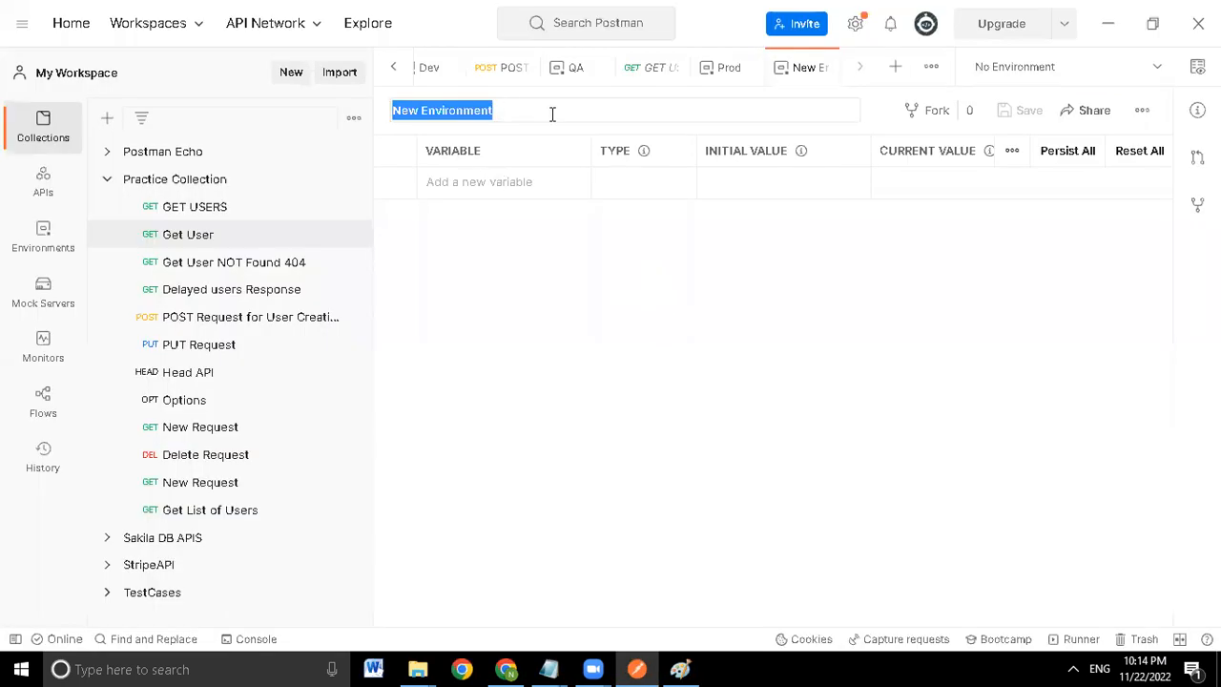
pyautogui.write('Staging')
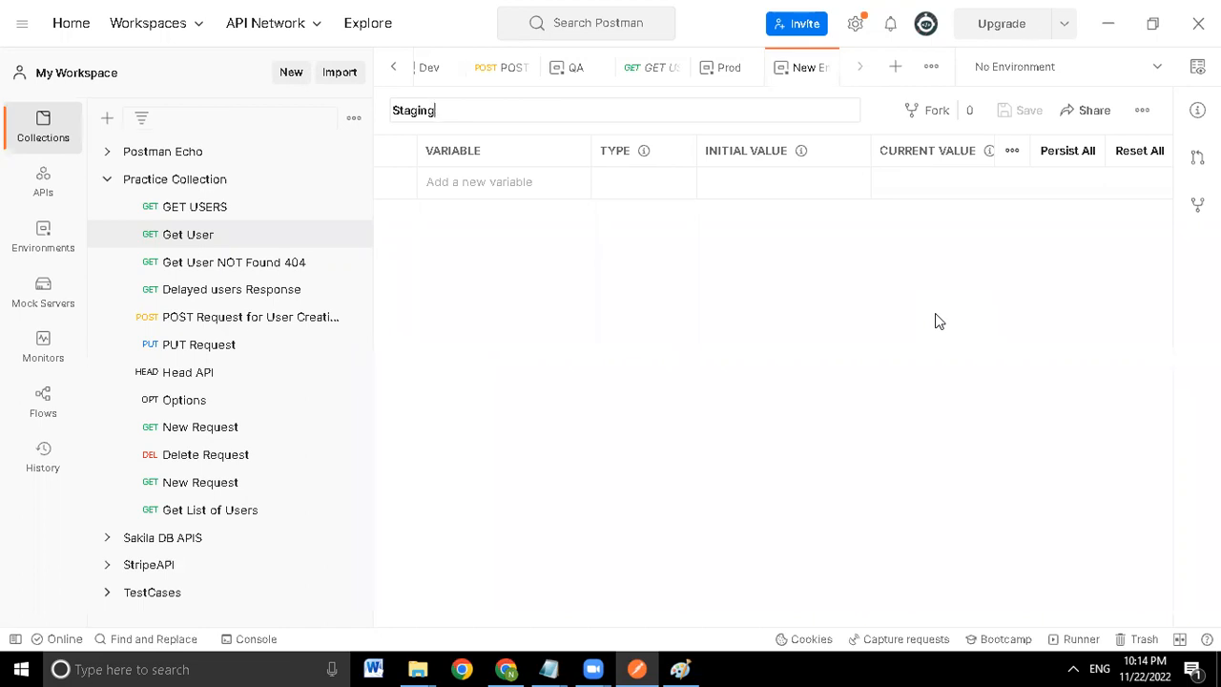
# - Add a variable staging_url to the Staging environment with the initial value staging.testology.in
pyautogui.hotkey('alt', 'Tab')
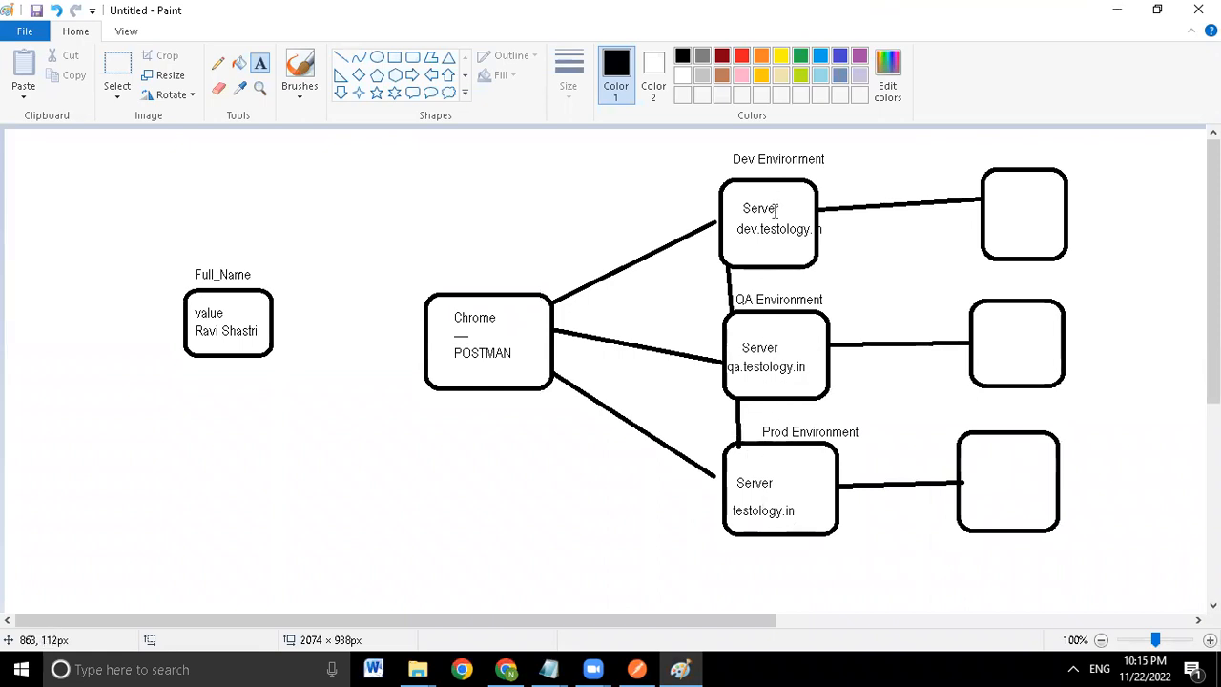
pyautogui.hotkey('alt', 'Tab')
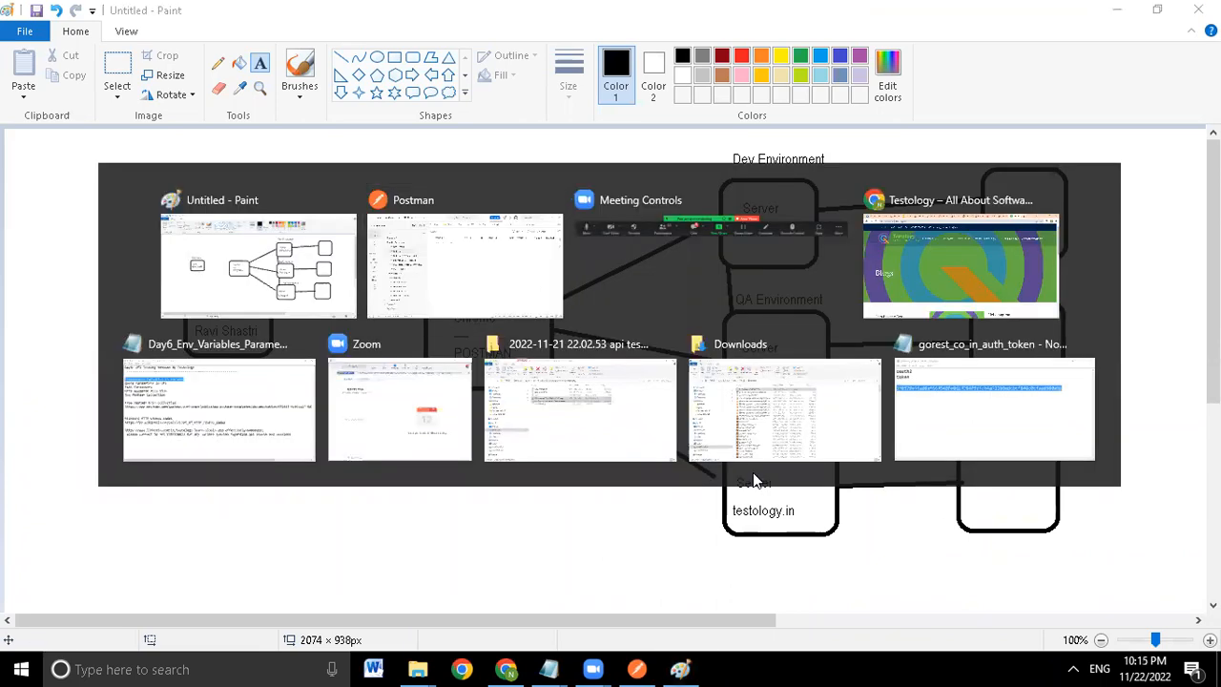
pyautogui.click(513, 188)
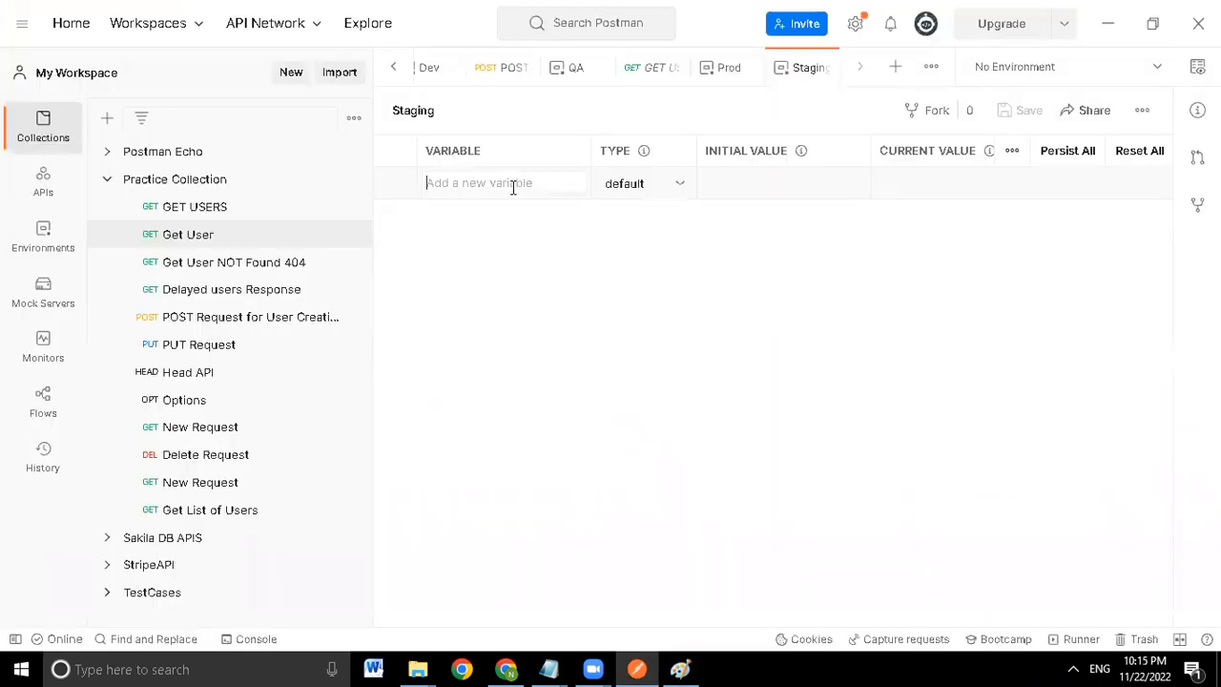
pyautogui.write('staging_url')
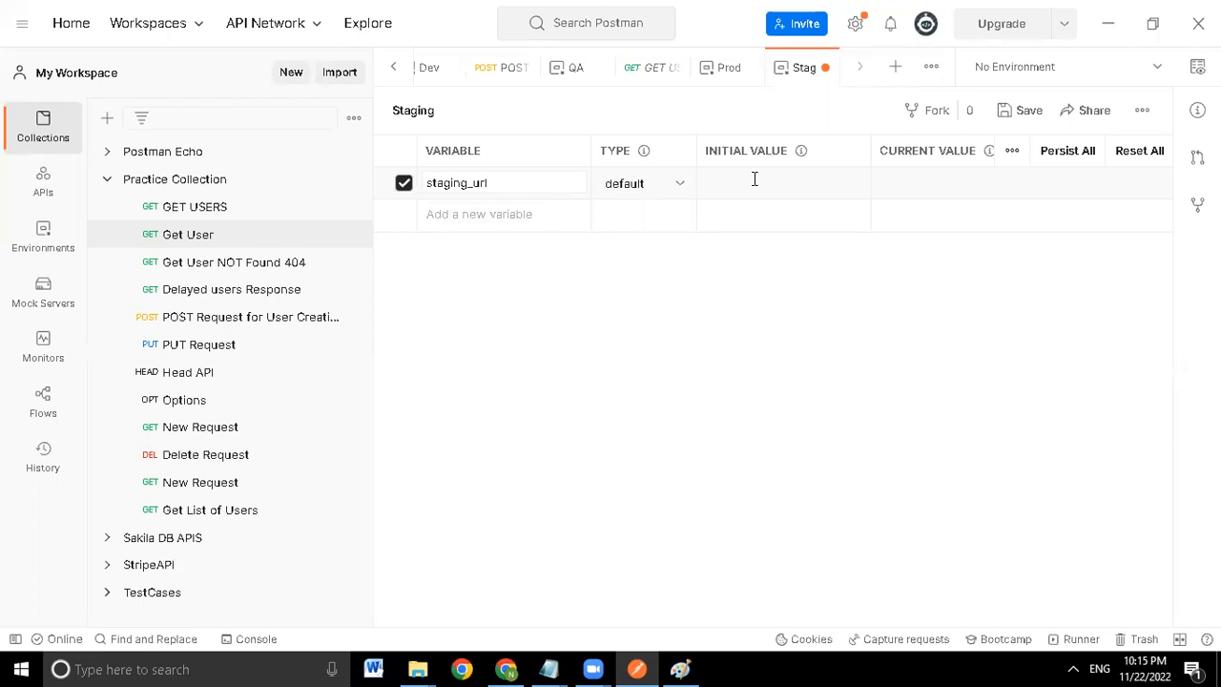
pyautogui.write('staging.testologu')
pyautogui.press('Return')
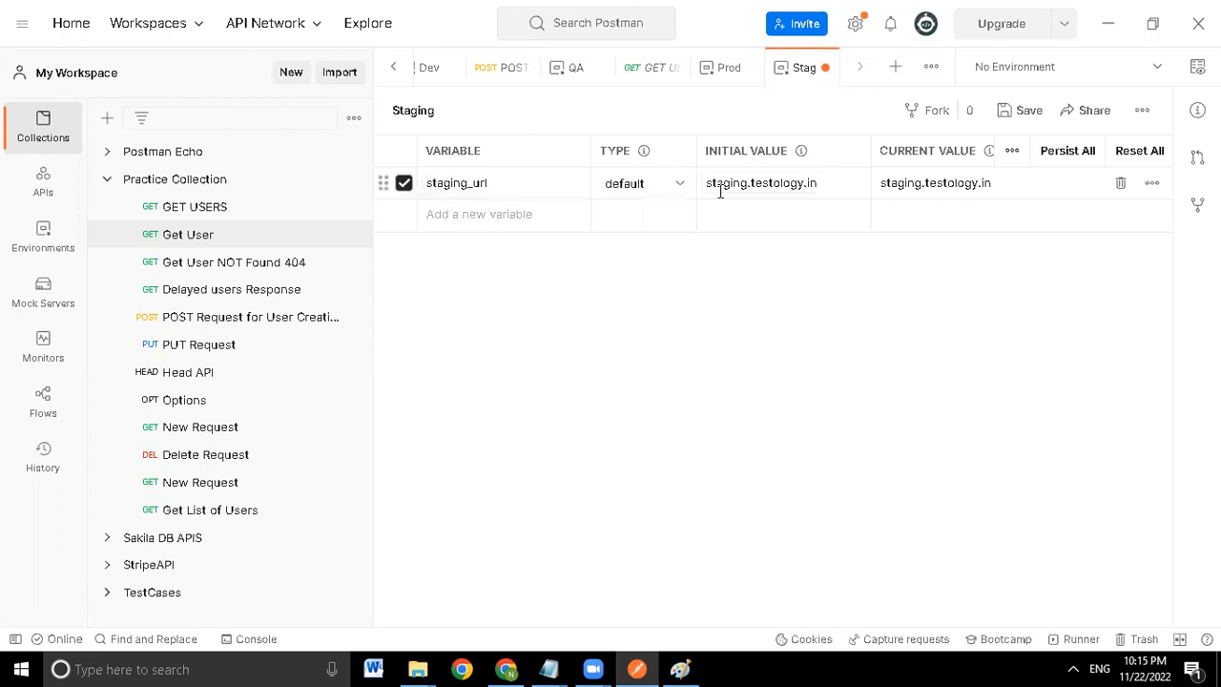
# - Change the initial value of staging_url to rc.testology.in and save the Staging environment
pyautogui.click(726, 187)
pyautogui.doubleClick(727, 187)
pyautogui.write('rc')
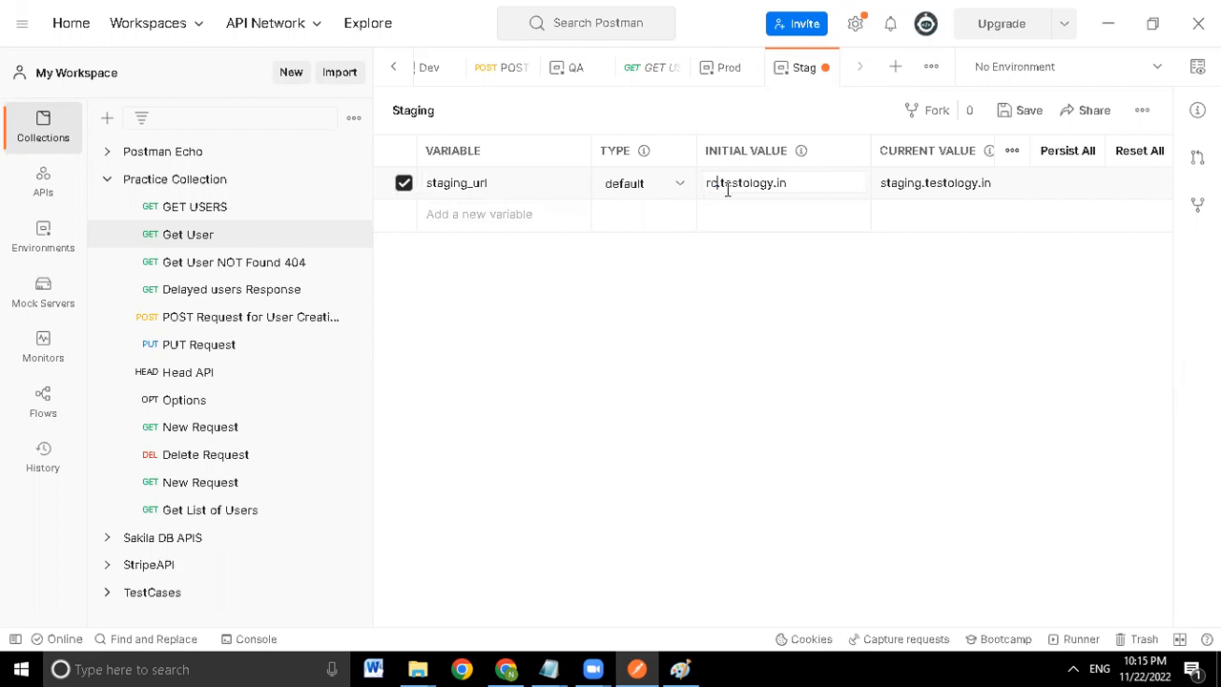
pyautogui.tripleClick(726, 187)
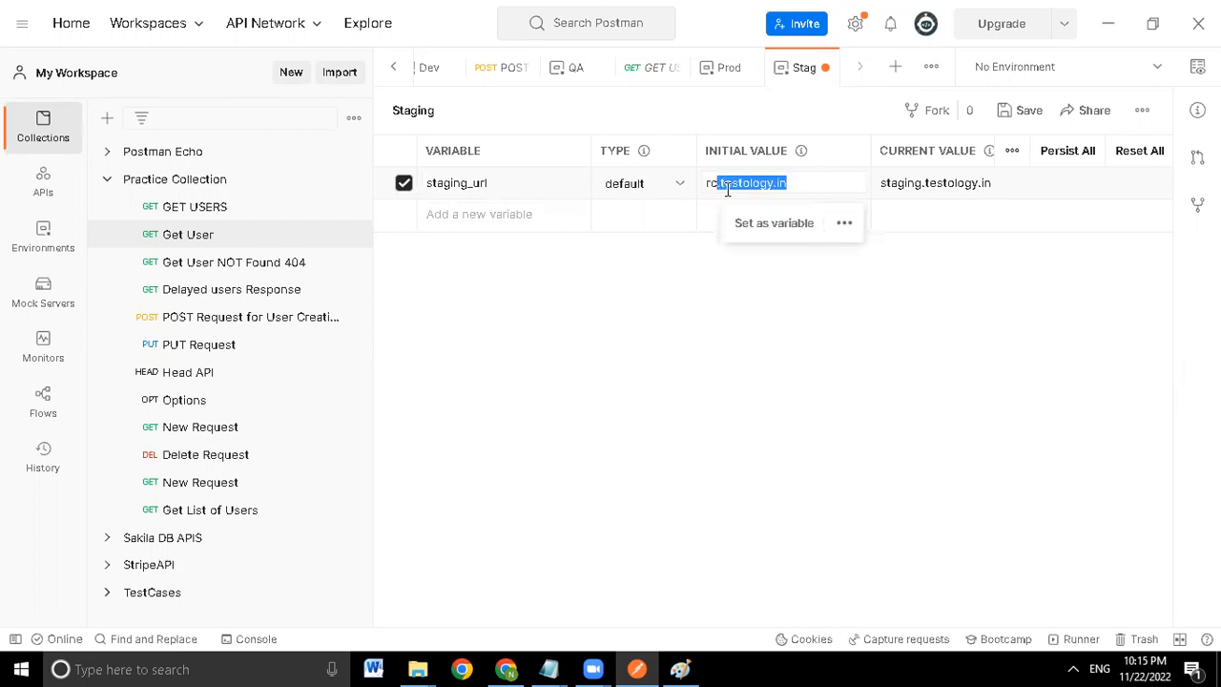
pyautogui.click(656, 375)
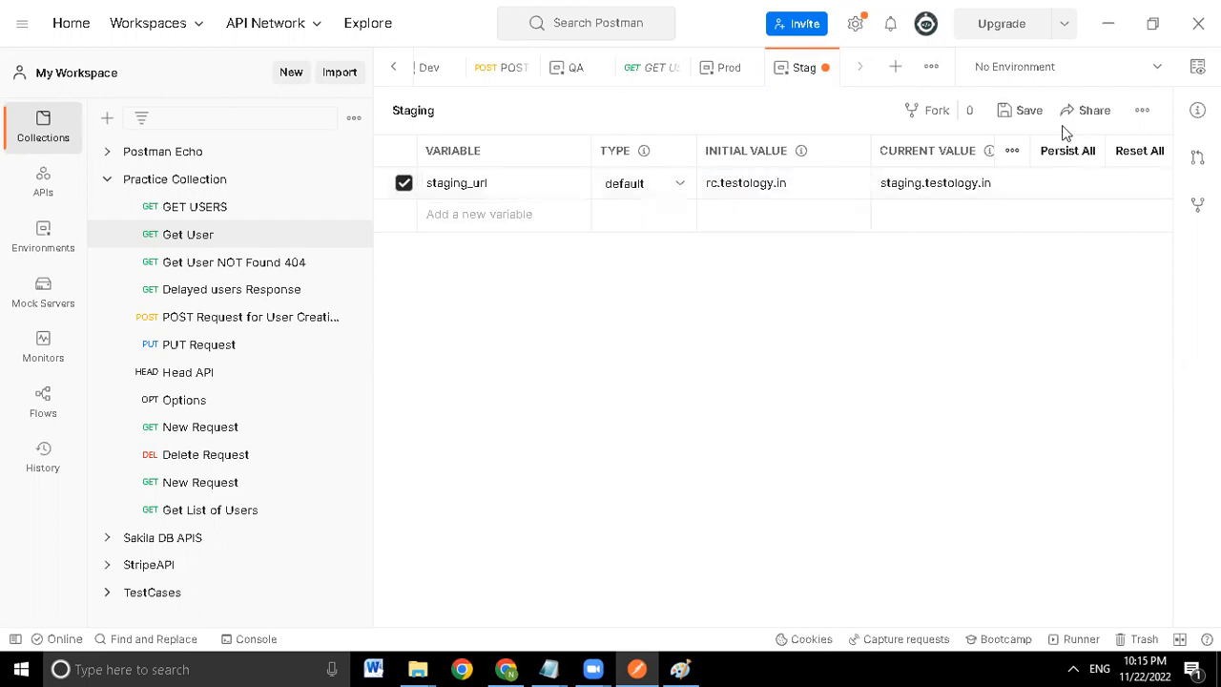
pyautogui.click(1020, 110)
# - Make Dev the active environment, view its variables in the environment quick look and open it for editing
pyautogui.click(1024, 63)
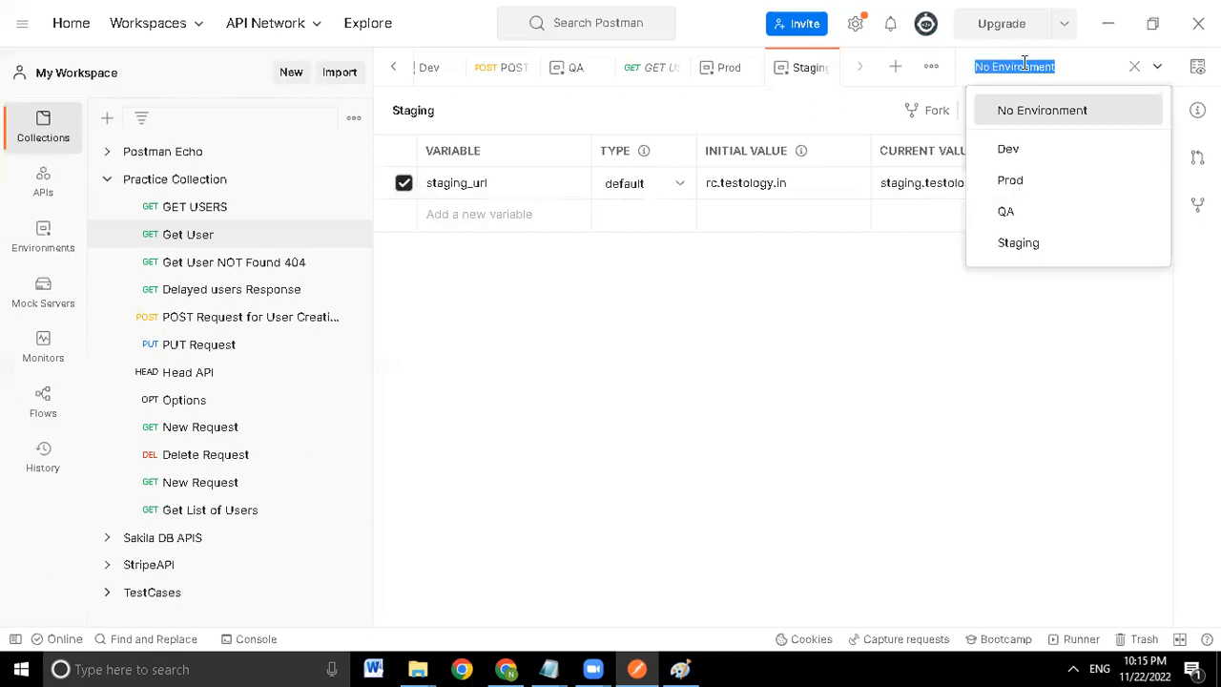
pyautogui.click(1015, 151)
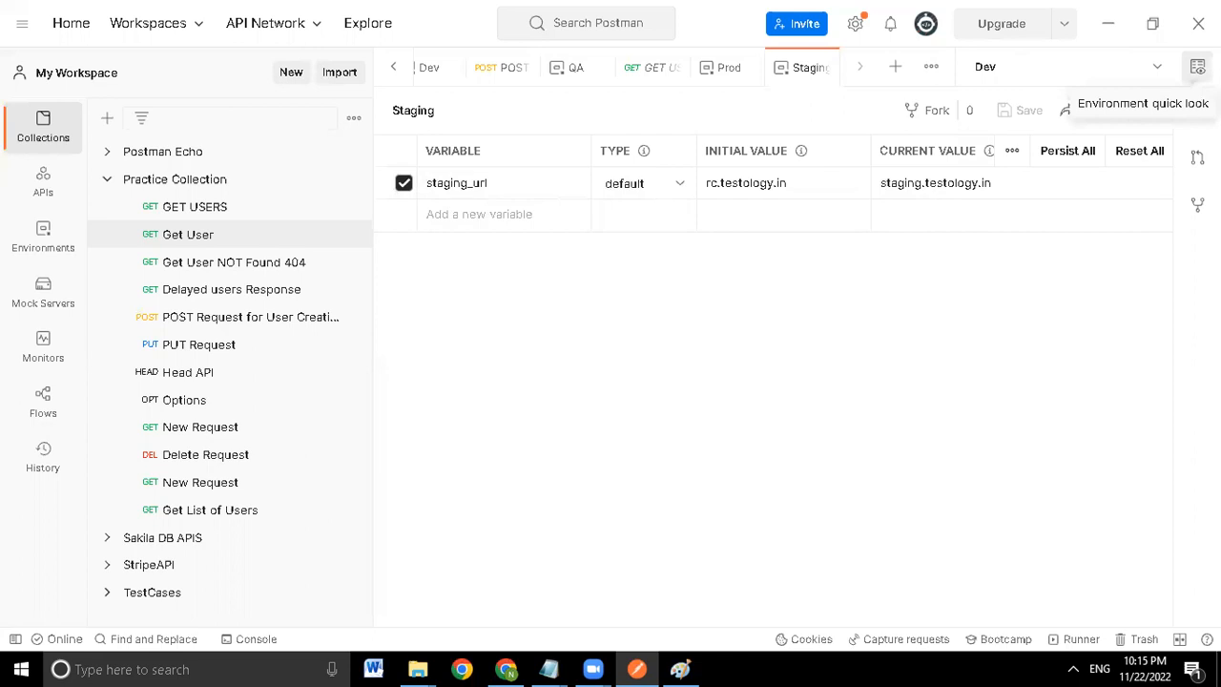
pyautogui.click(1197, 66)
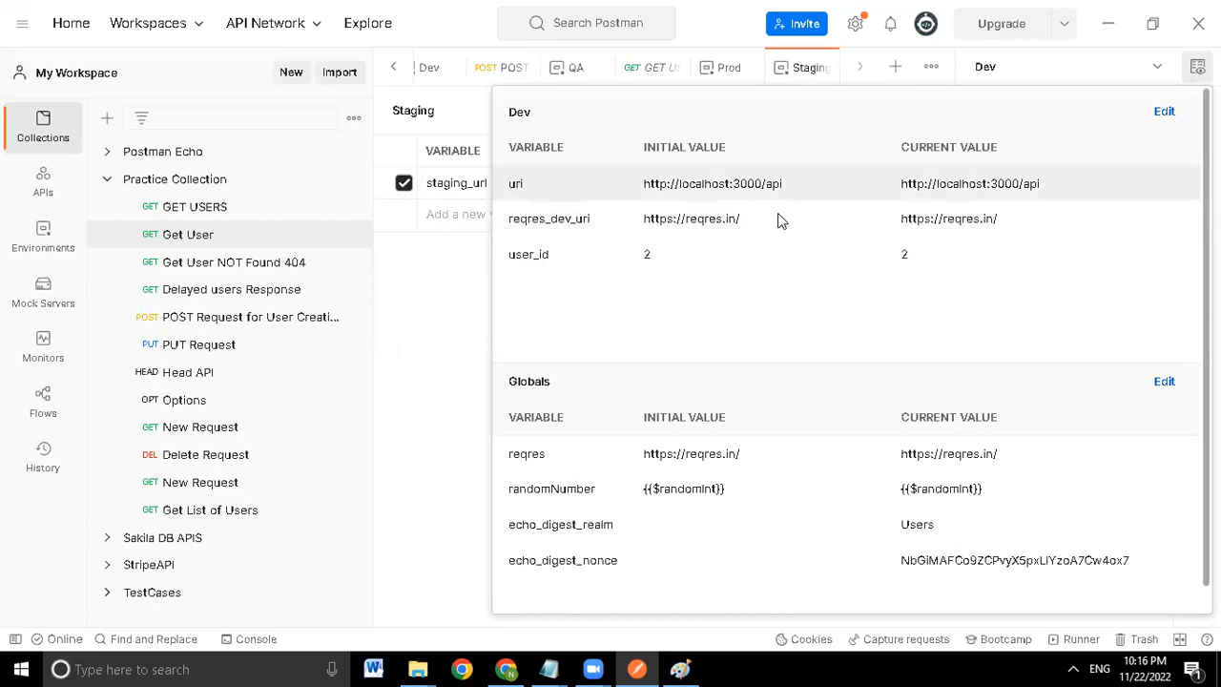
pyautogui.click(1164, 114)
# - Add a variable username with the value "ravi shastri" to the Dev environment and save it
pyautogui.click(445, 280)
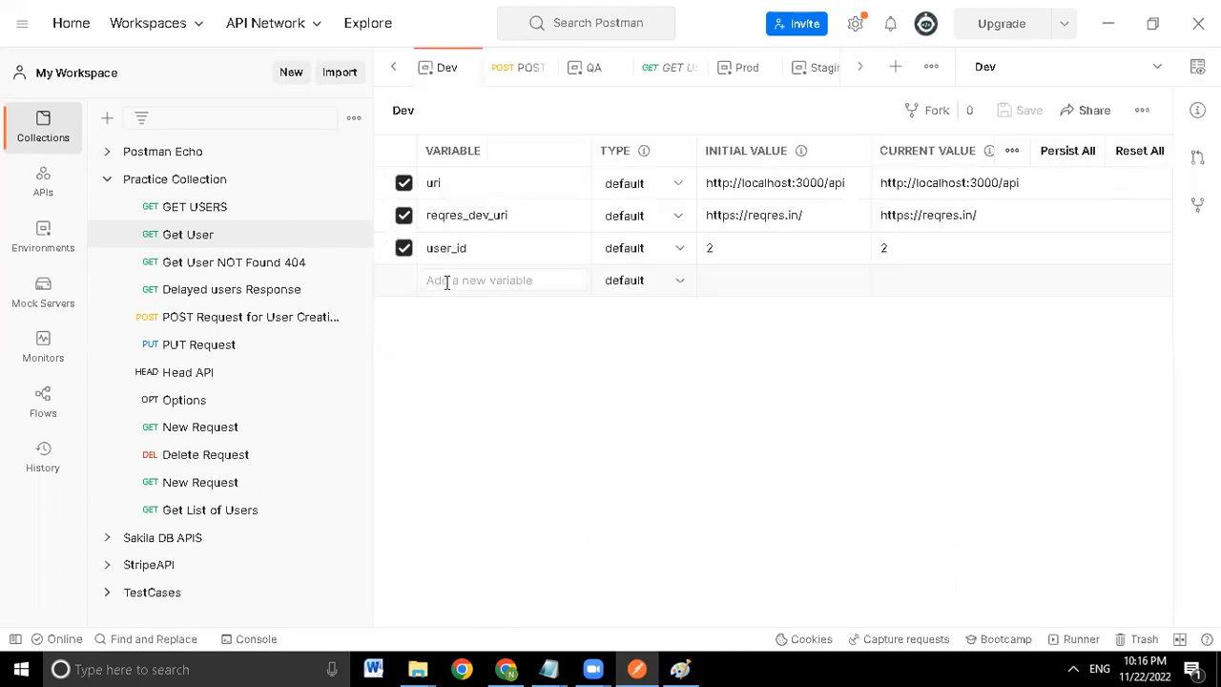
pyautogui.write('u')
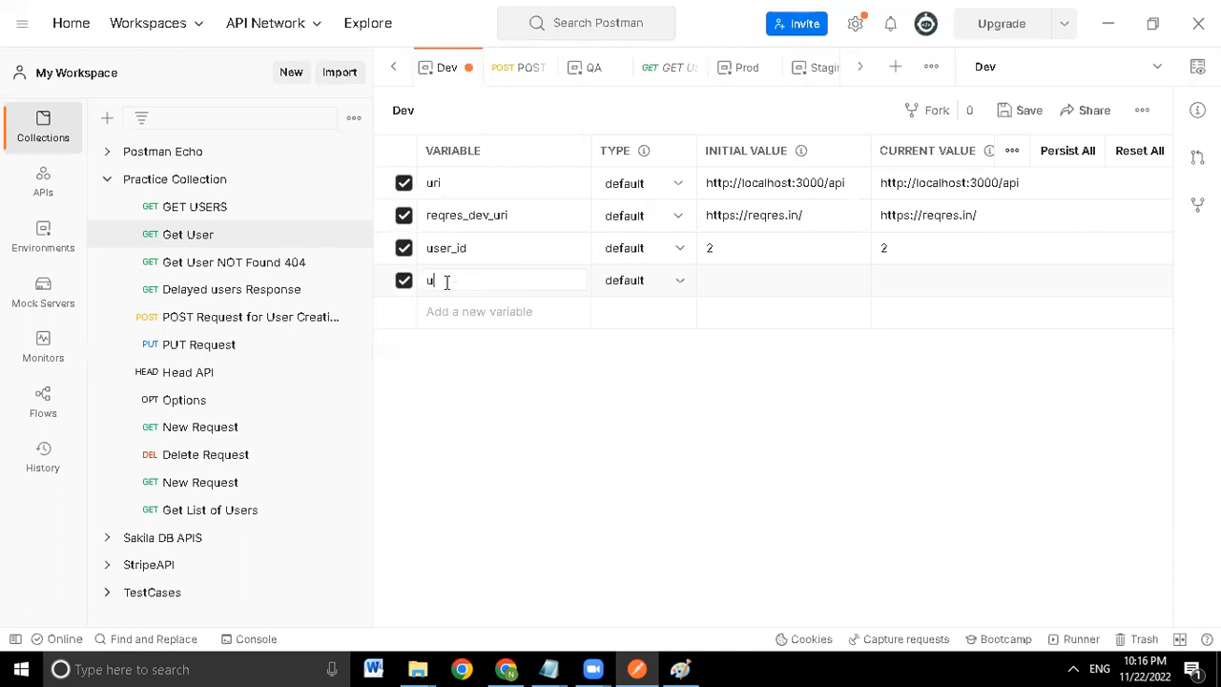
pyautogui.press('BackSpace')
pyautogui.press('BackSpace')
pyautogui.press('BackSpace')
pyautogui.write('sername')
pyautogui.click(709, 286)
pyautogui.write('ravi shastri')
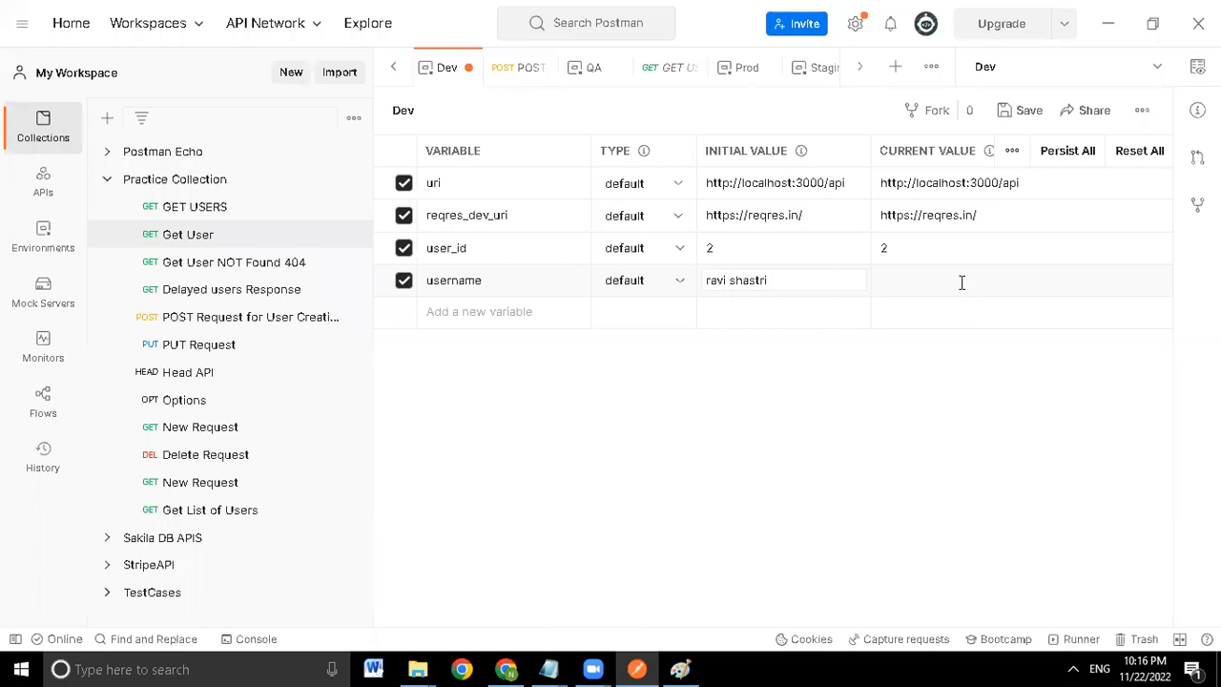
pyautogui.click(961, 281)
pyautogui.click(931, 290)
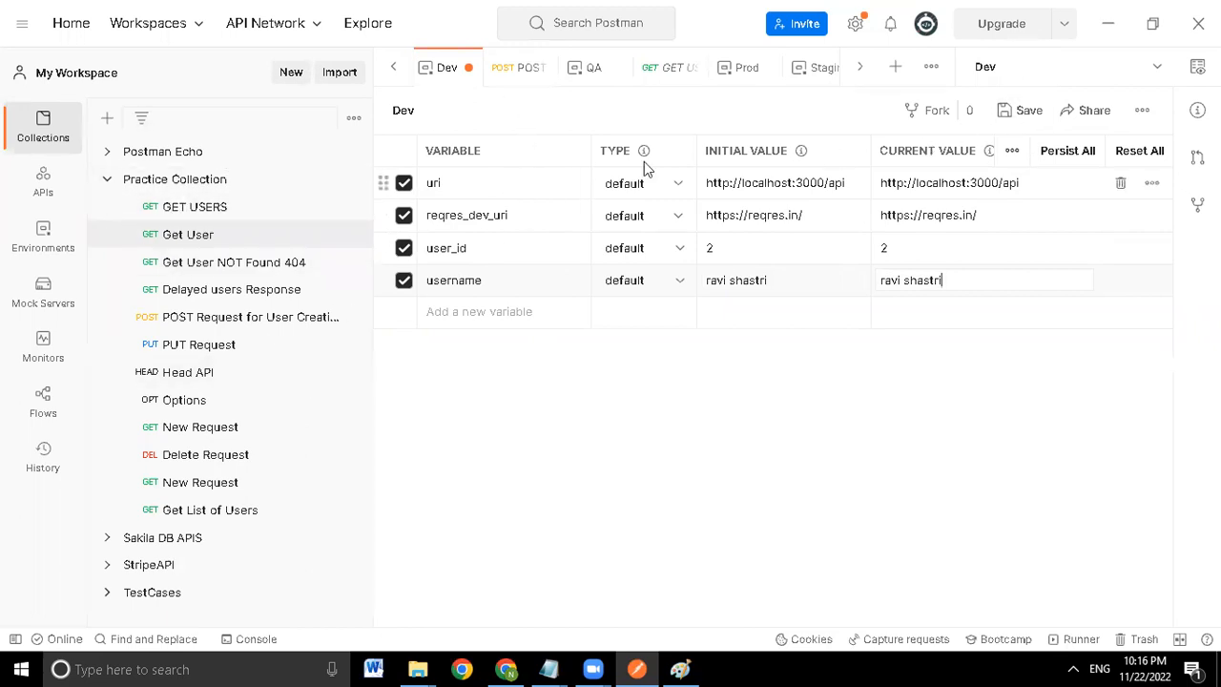
pyautogui.click(1027, 118)
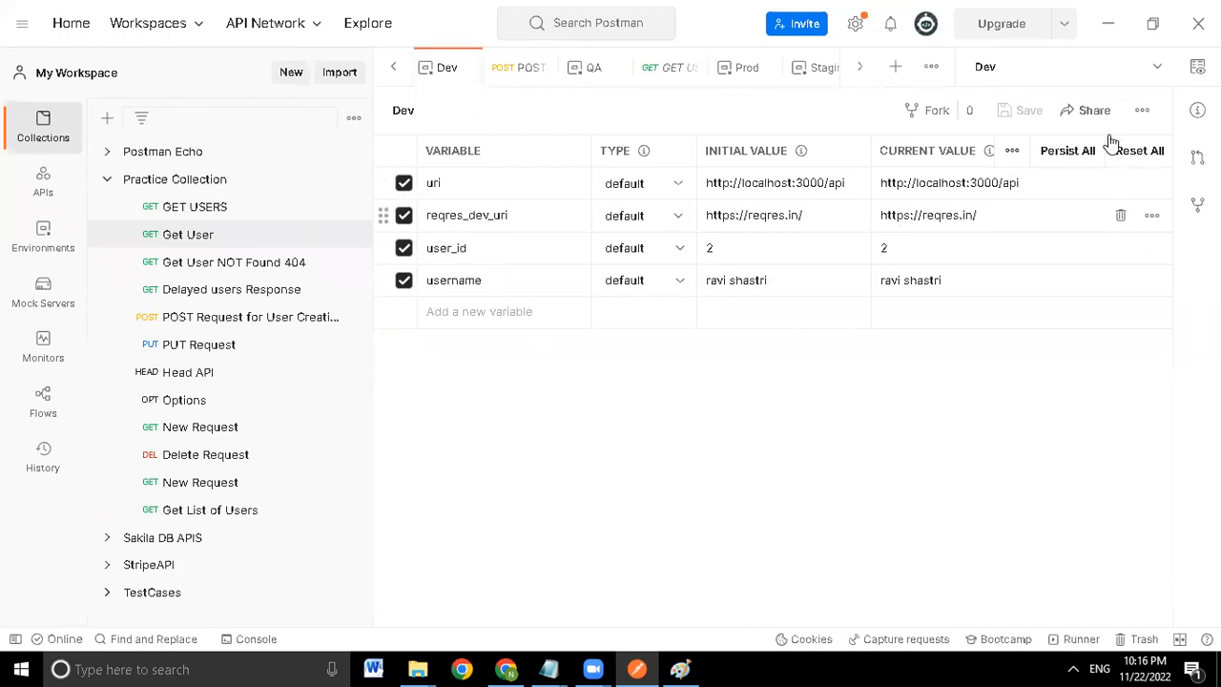
# - Open the Get User request in Practice Collection and send it to reqres.in/api/users/2
pyautogui.click(1049, 59)
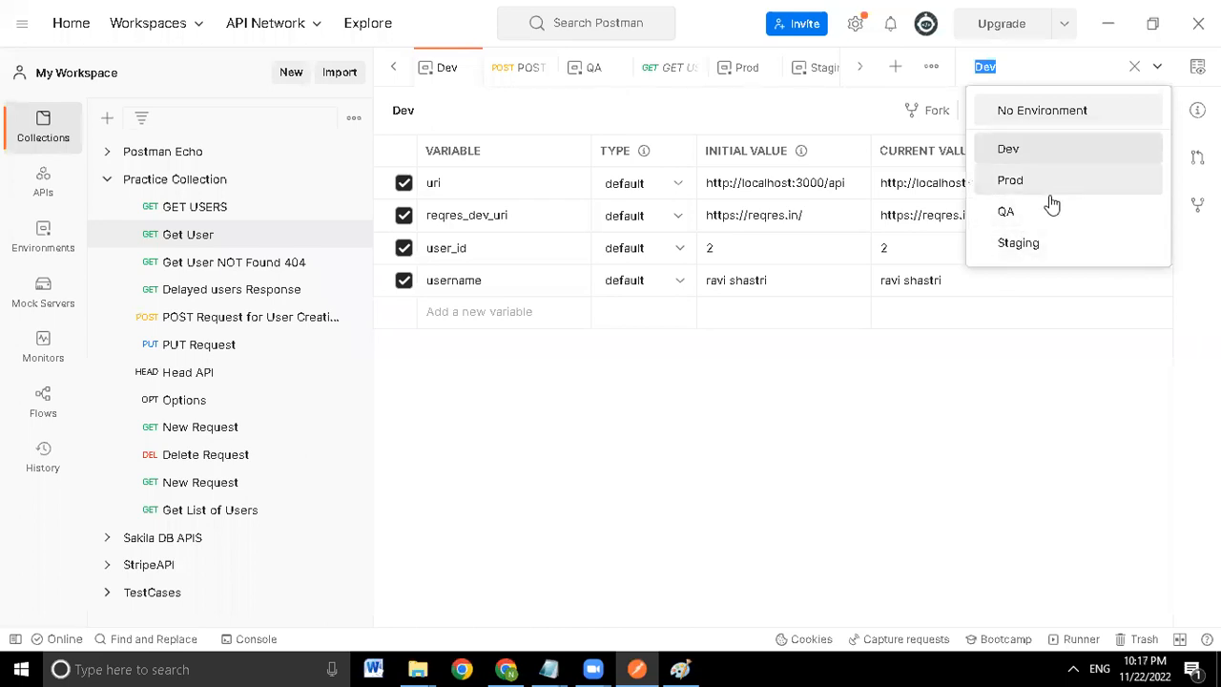
pyautogui.click(222, 238)
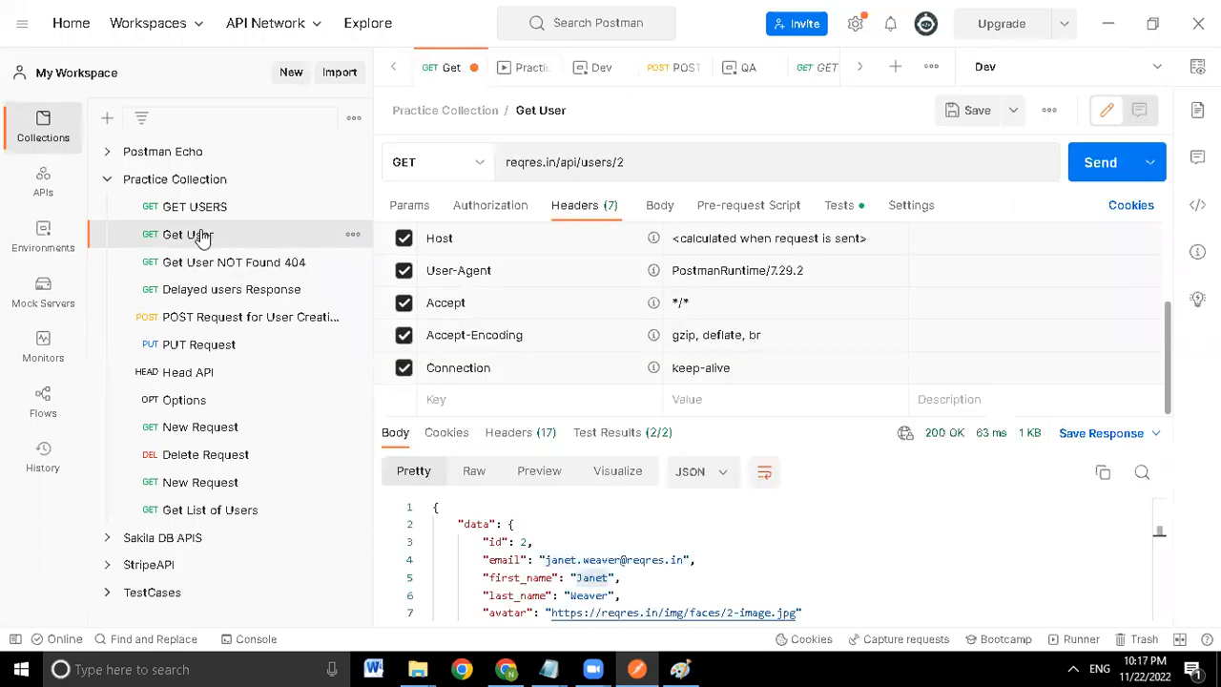
pyautogui.click(647, 164)
pyautogui.hotkey('ctrl', 'a')
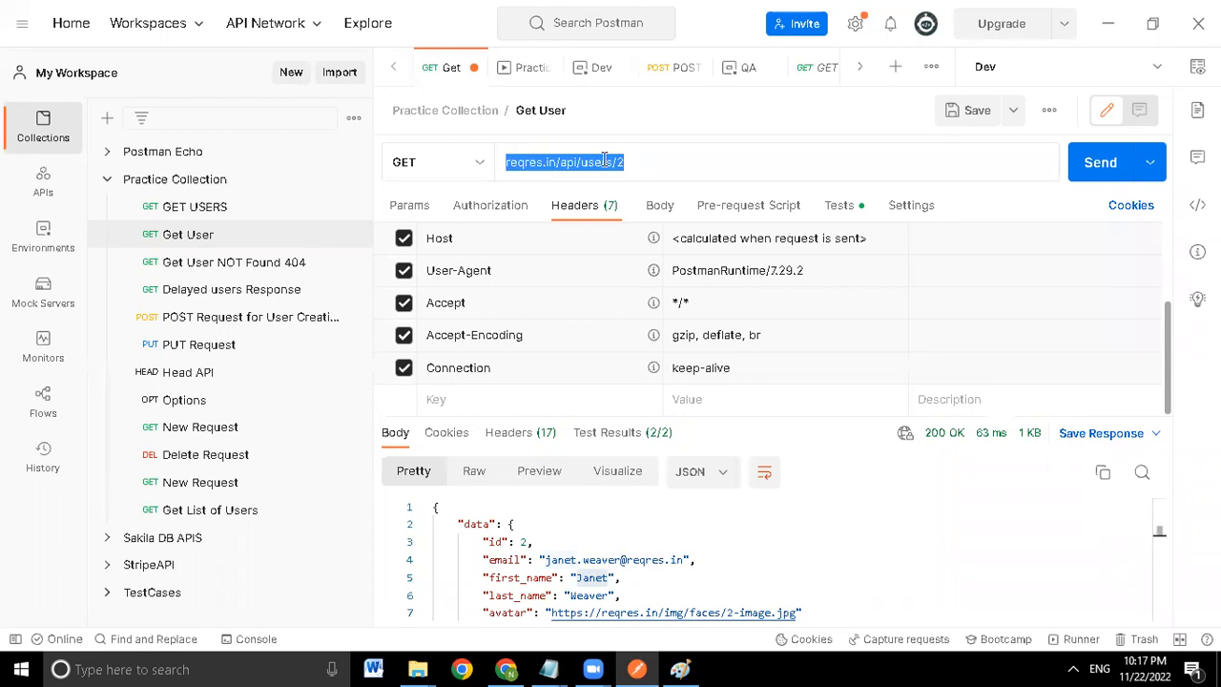
pyautogui.click(566, 162)
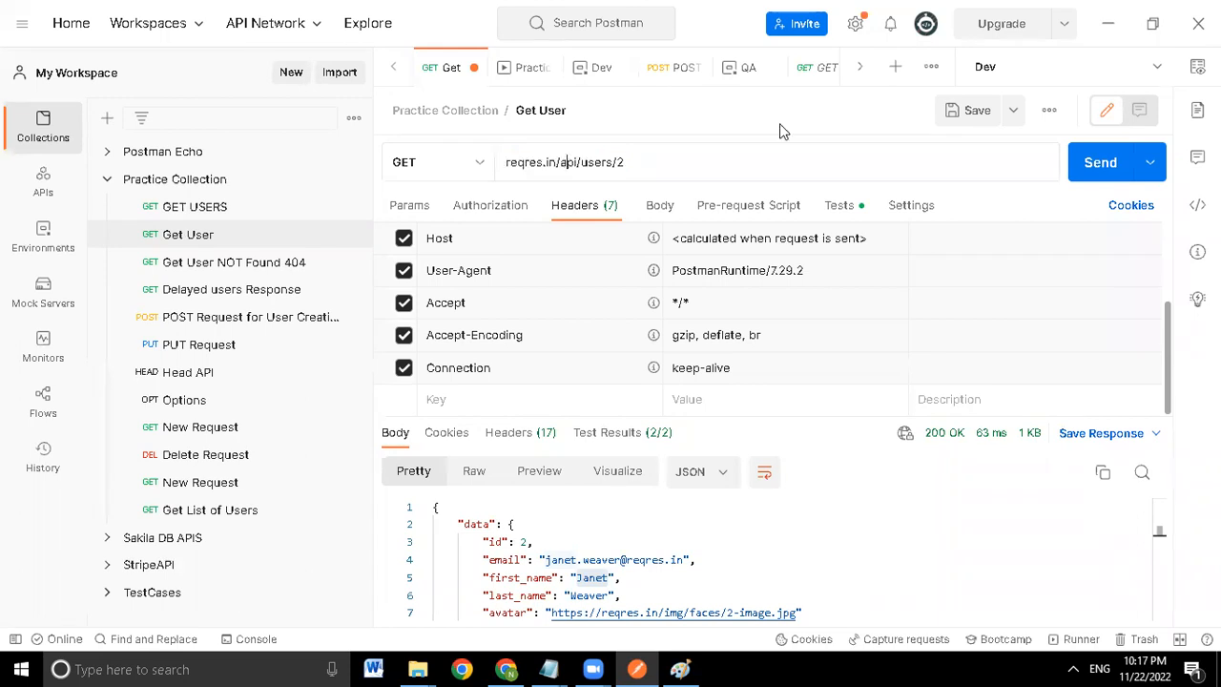
pyautogui.click(1083, 158)
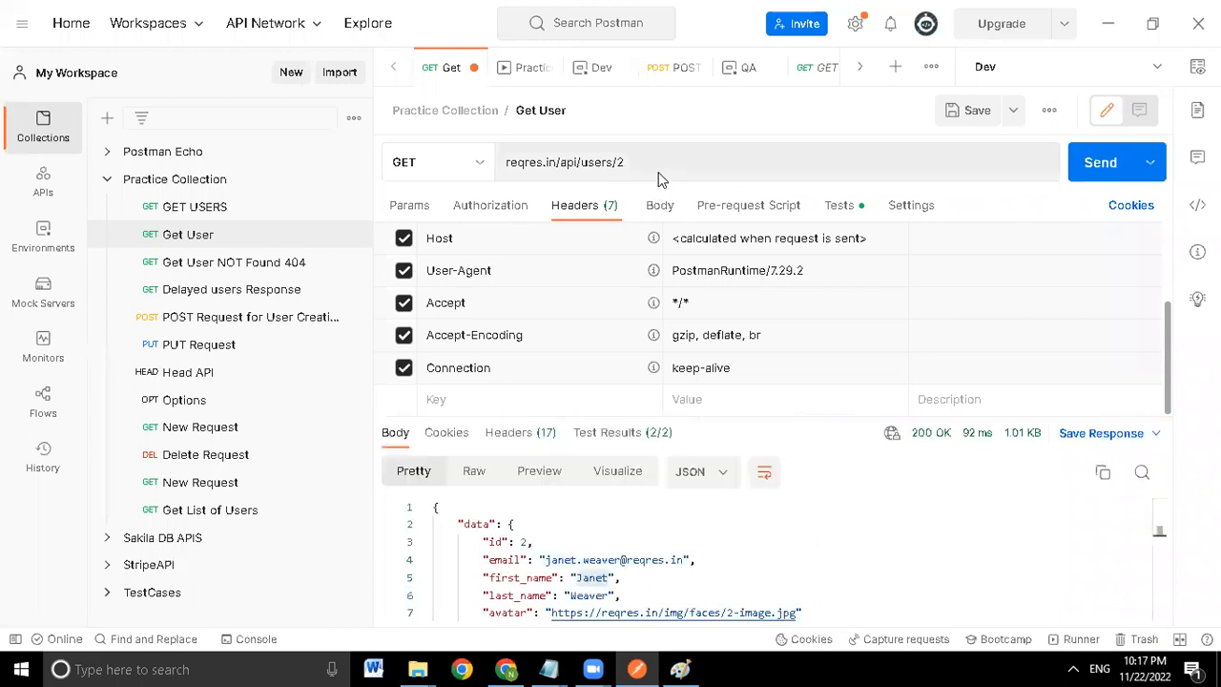
# - Examine the parts of the Get User URL, highlighting the host reqres.in and the path segments after it
pyautogui.click(663, 166)
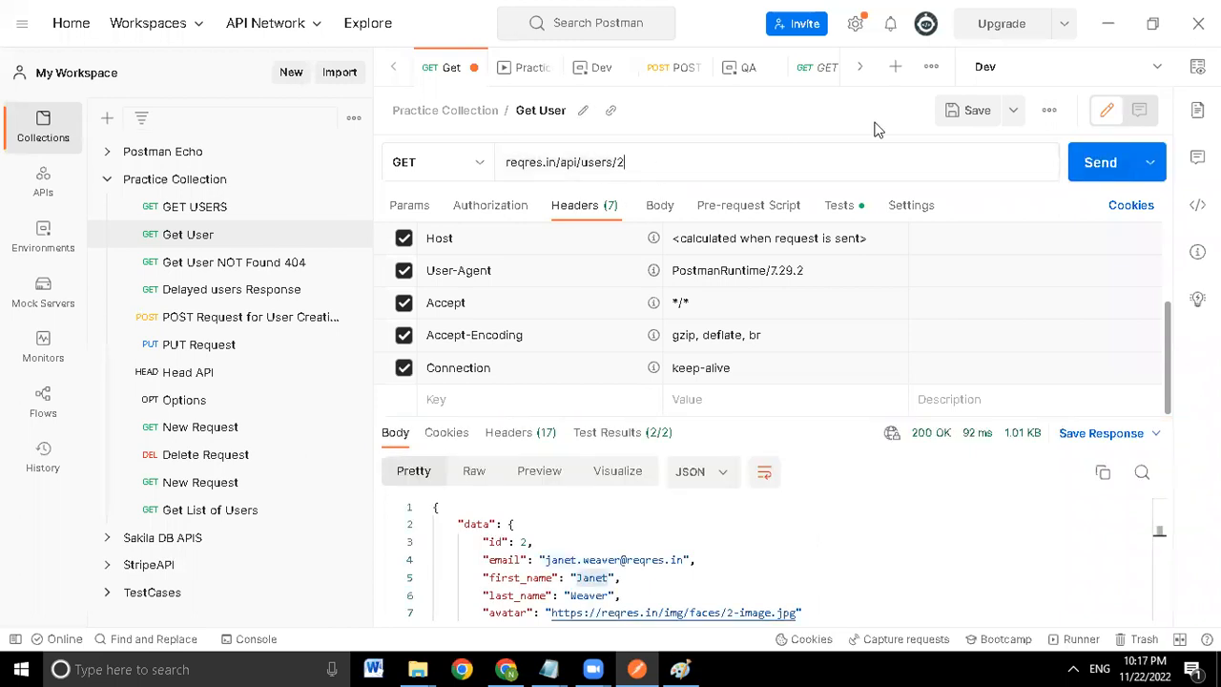
pyautogui.hotkey('shift', 'Left')
pyautogui.hotkey('ctrl', 'shift', 'Left')
pyautogui.hotkey('ctrl', 'shift', 'Left')
pyautogui.press('Left')
pyautogui.press('Left')
pyautogui.hotkey('ctrl', 'shift', 'Left')
pyautogui.hotkey('ctrl', 'shift', 'Left')
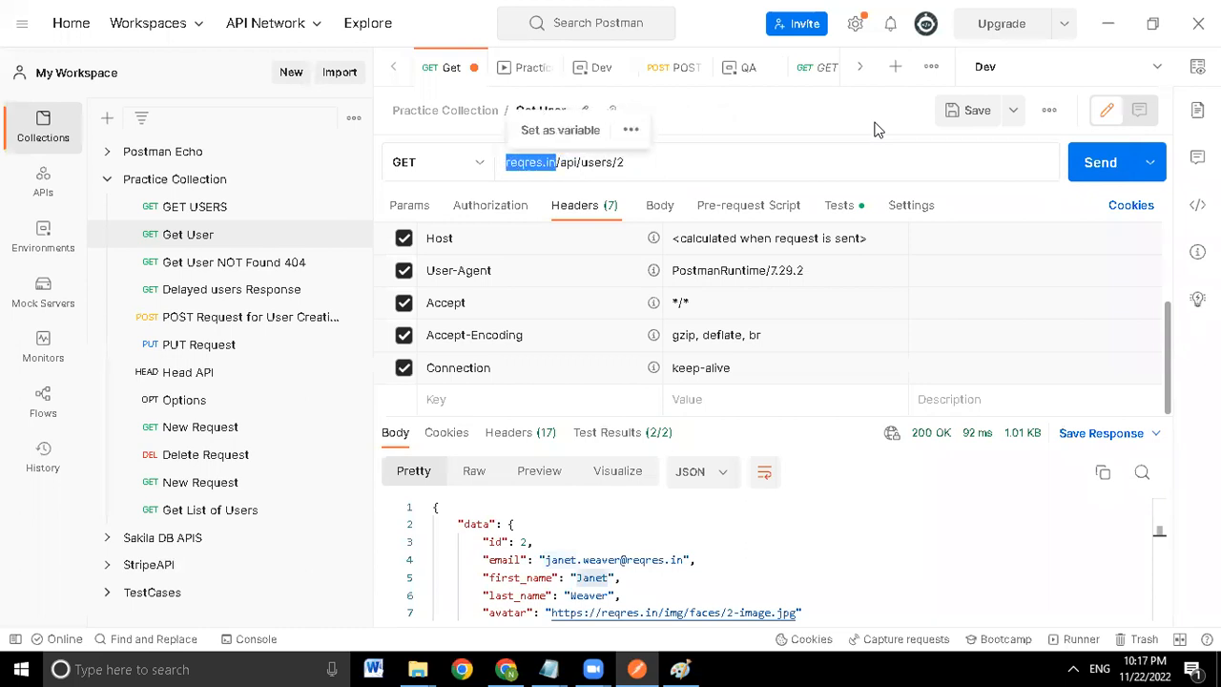
pyautogui.press('Right')
pyautogui.hotkey('shift', 'Right')
pyautogui.hotkey('shift', 'Right')
pyautogui.hotkey('shift', 'Right')
pyautogui.hotkey('shift', 'Right')
pyautogui.hotkey('shift', 'Right')
pyautogui.hotkey('shift', 'Right')
pyautogui.hotkey('shift', 'Right')
pyautogui.hotkey('shift', 'Right')
pyautogui.hotkey('shift', 'Right')
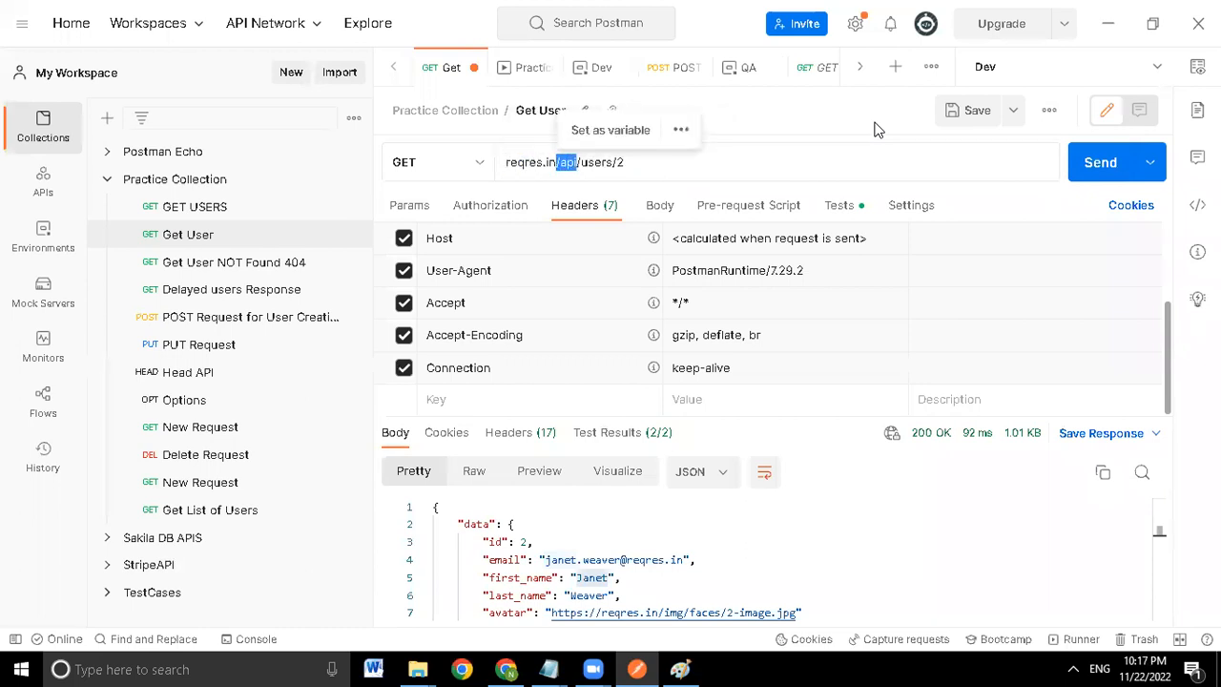
pyautogui.hotkey('shift', 'Right')
pyautogui.press('Right')
pyautogui.hotkey('shift', 'Right')
pyautogui.hotkey('shift', 'Right')
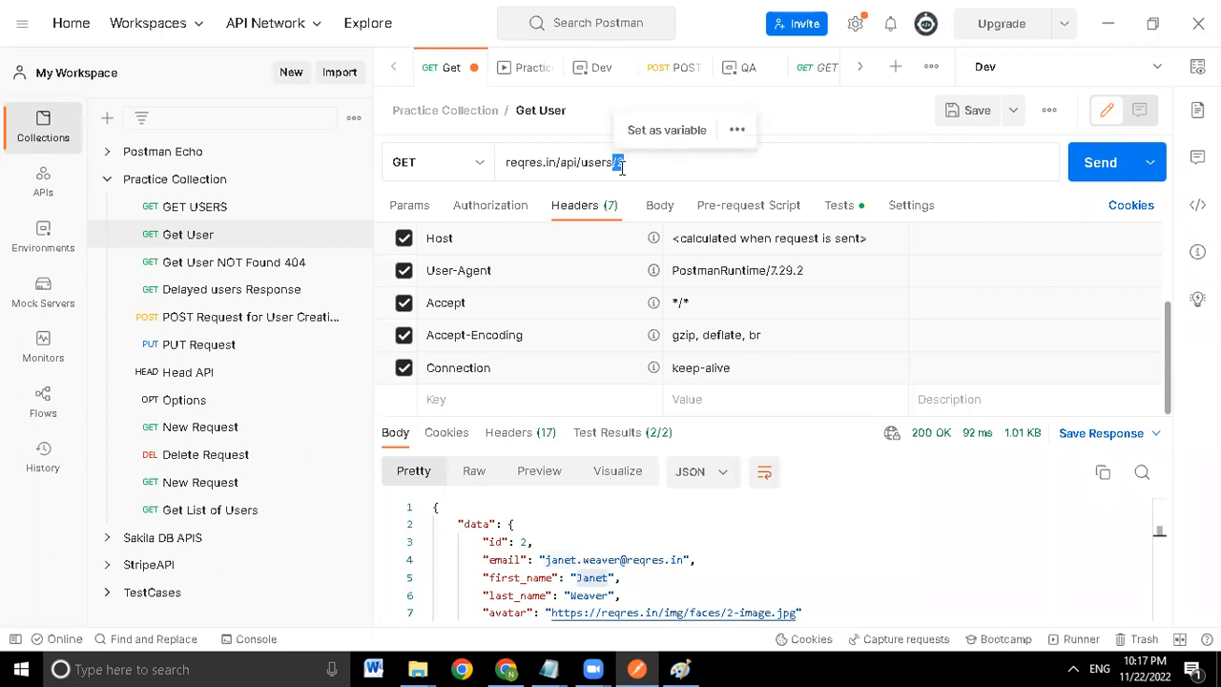
pyautogui.press('Right')
pyautogui.hotkey('shift', 'Left')
pyautogui.hotkey('shift', 'Left')
pyautogui.hotkey('shift', 'Left')
pyautogui.hotkey('shift', 'Left')
pyautogui.hotkey('shift', 'Left')
pyautogui.hotkey('shift', 'Left')
pyautogui.hotkey('shift', 'Left')
pyautogui.hotkey('shift', 'Left')
pyautogui.hotkey('shift', 'Left')
pyautogui.hotkey('shift', 'Left')
pyautogui.hotkey('shift', 'Left')
pyautogui.hotkey('shift', 'Left')
pyautogui.hotkey('shift', 'Left')
pyautogui.hotkey('shift', 'Left')
pyautogui.hotkey('shift', 'Left')
pyautogui.hotkey('shift', 'Left')
pyautogui.hotkey('shift', 'Left')
pyautogui.hotkey('shift', 'Left')
pyautogui.hotkey('shift', 'Left')
pyautogui.hotkey('shift', 'Left')
pyautogui.hotkey('shift', 'Left')
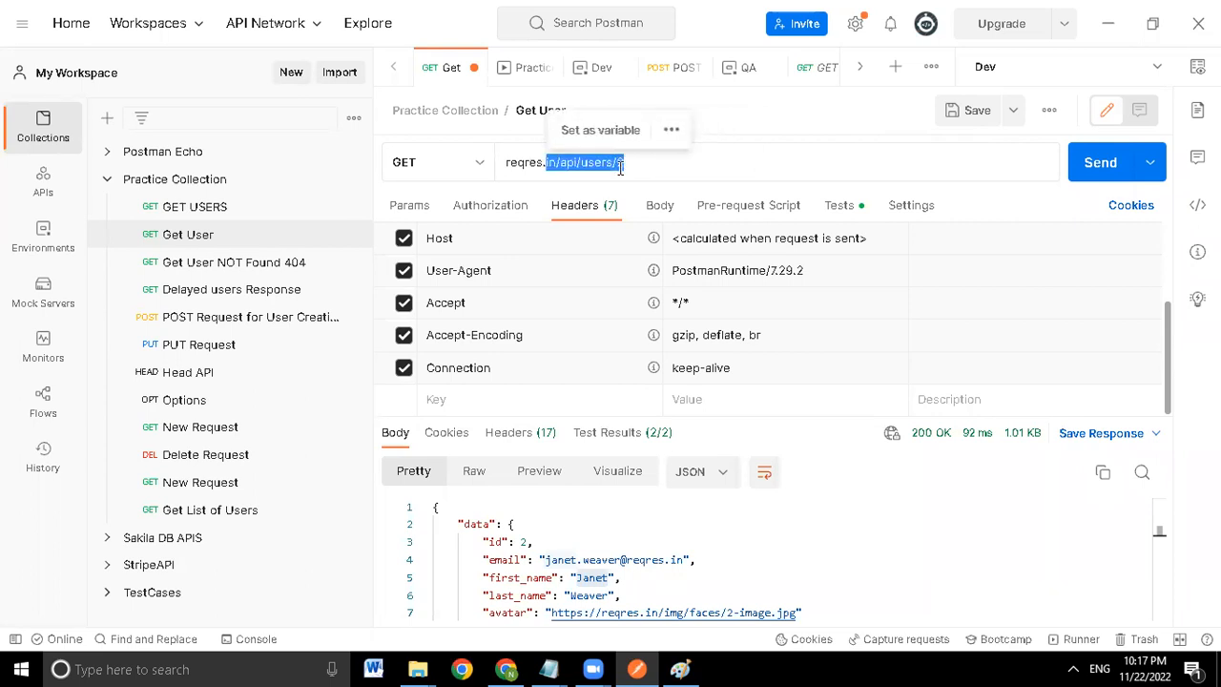
pyautogui.press('Left')
pyautogui.hotkey('shift', 'Right')
pyautogui.hotkey('shift', 'Right')
pyautogui.hotkey('shift', 'Right')
pyautogui.hotkey('shift', 'Right')
pyautogui.hotkey('shift', 'Right')
pyautogui.hotkey('shift', 'Right')
pyautogui.hotkey('shift', 'Right')
pyautogui.hotkey('shift', 'Right')
pyautogui.hotkey('shift', 'Right')
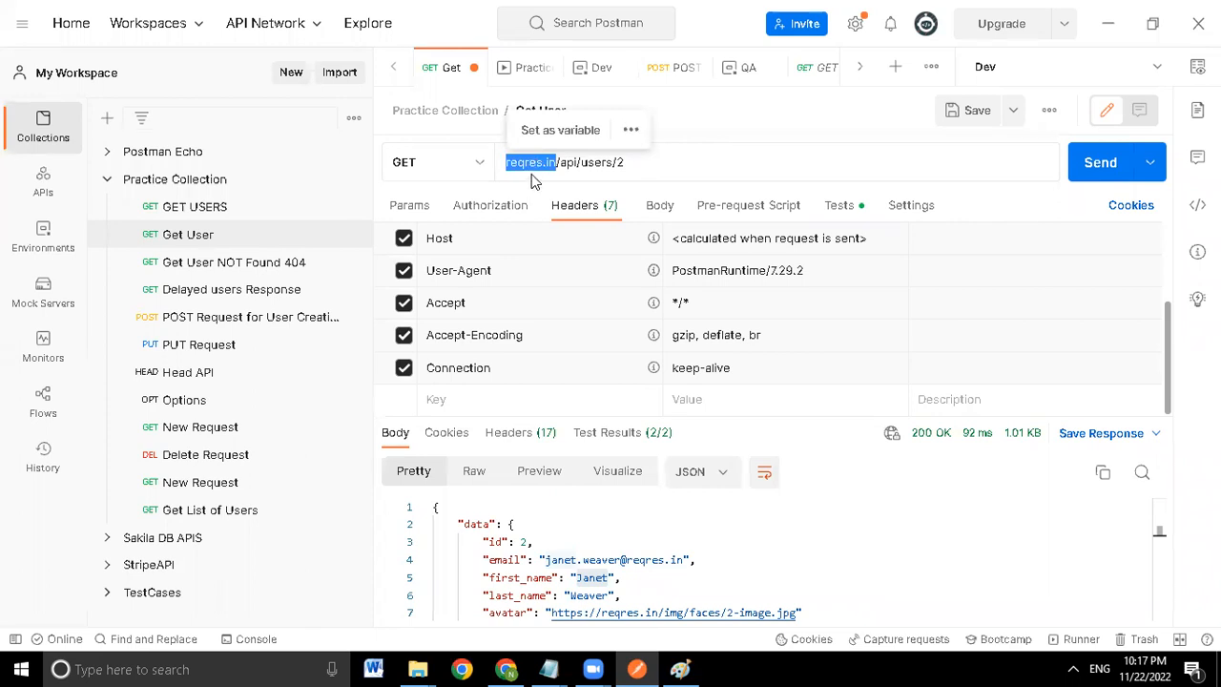
# - Open the empty New Request below Options, enter {{}} as its URL and check the variable hint
pyautogui.click(239, 428)
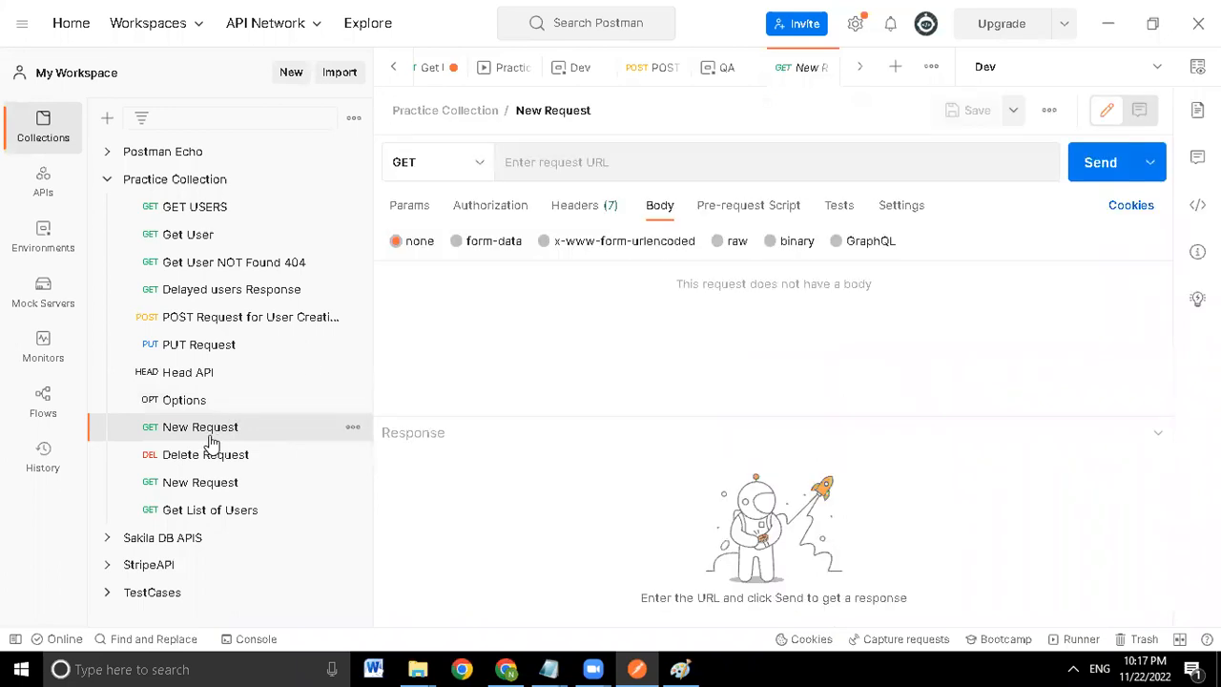
pyautogui.click(527, 161)
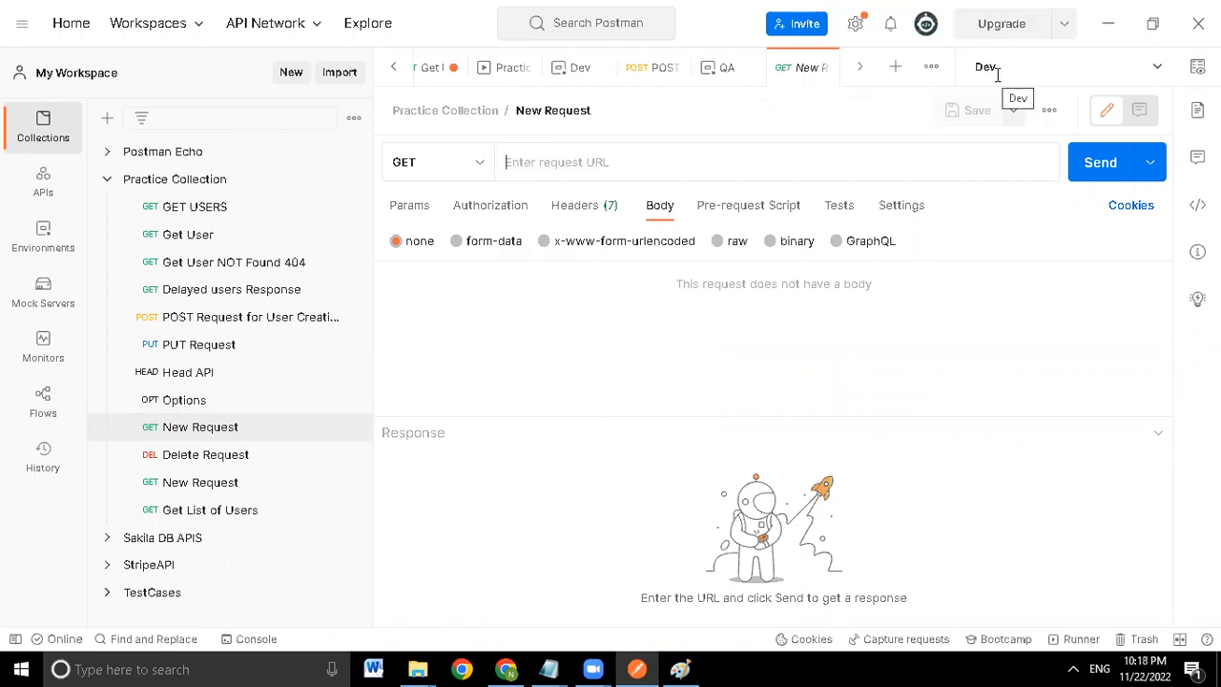
pyautogui.click(566, 162)
pyautogui.write('{}')
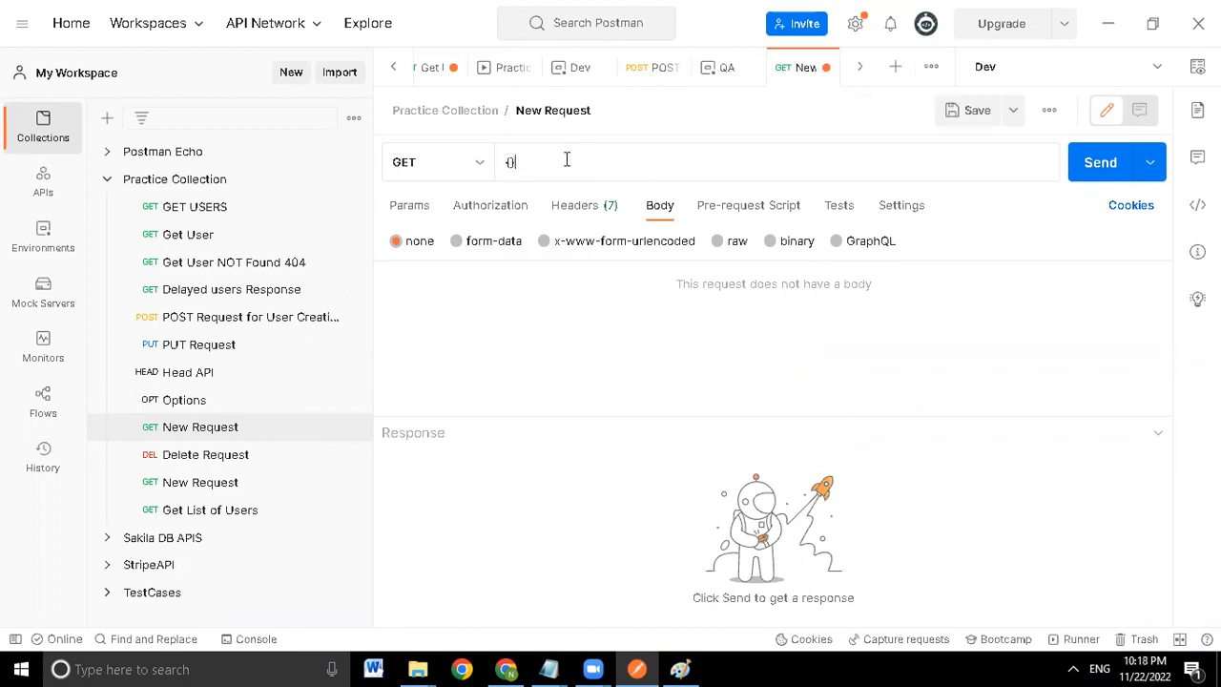
pyautogui.write('{')
pyautogui.moveTo(528, 162); pyautogui.dragTo(504, 167)
pyautogui.click(539, 161)
pyautogui.moveTo(518, 160)
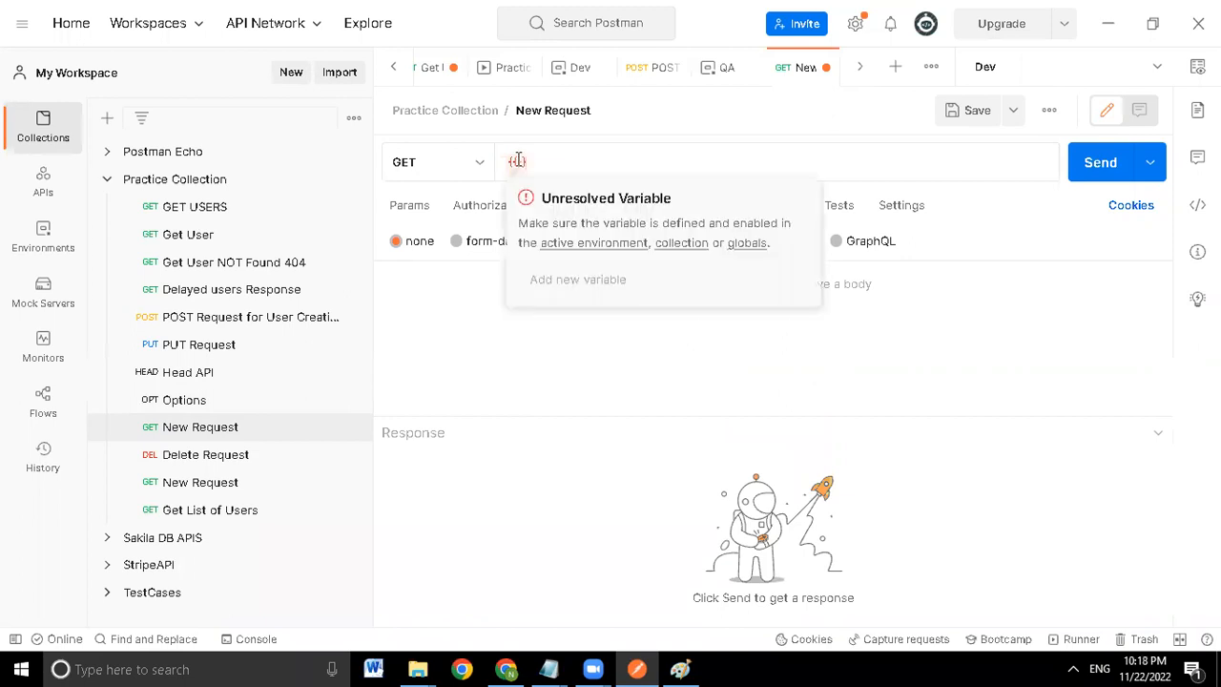
pyautogui.doubleClick(555, 197)
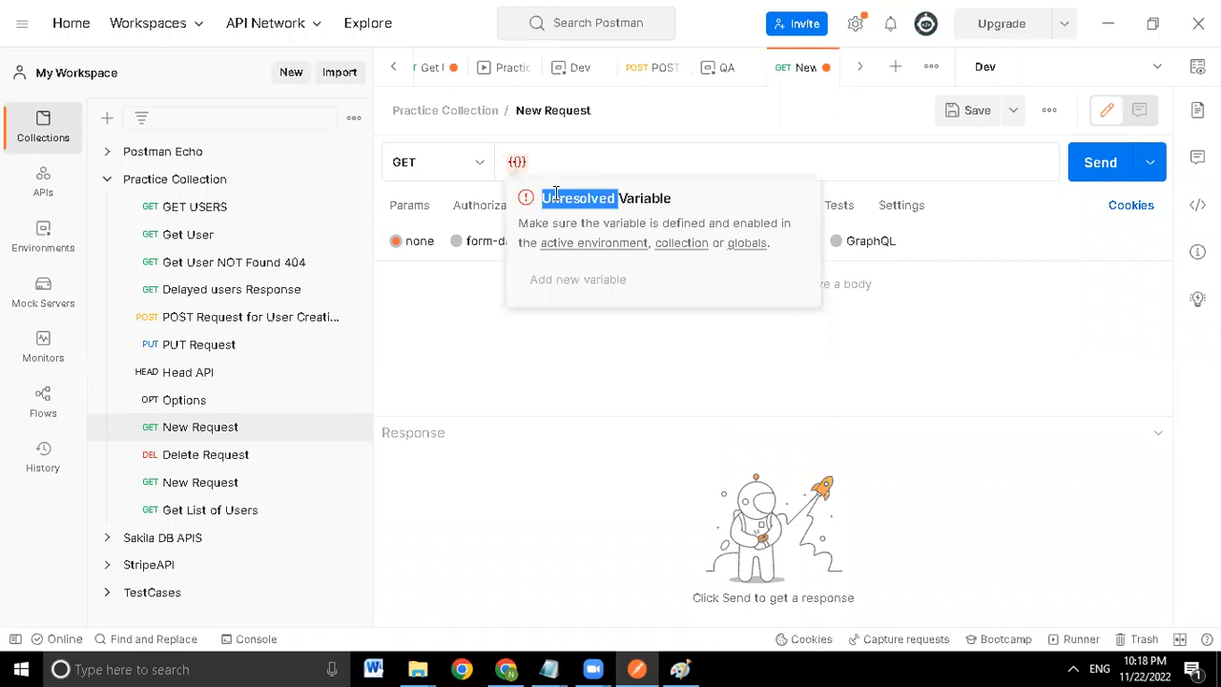
pyautogui.click(570, 156)
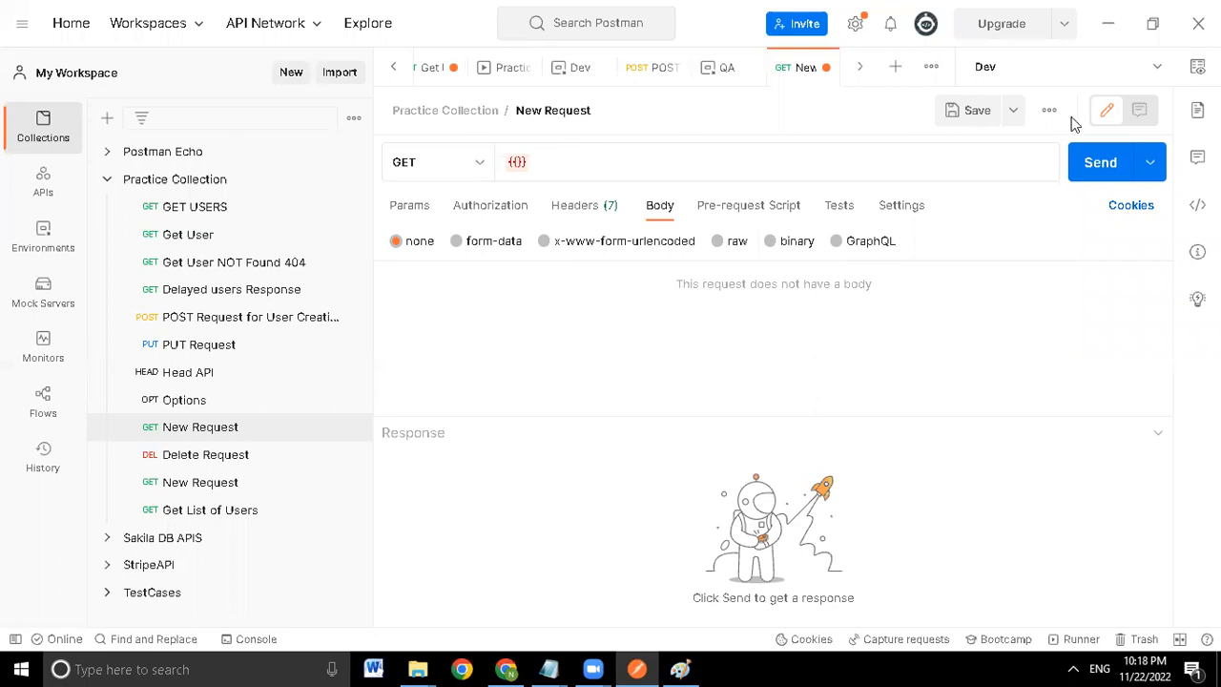
# - Look up the reqres_dev_uri variable in the Dev environment and enter its name between the double braces in the request URL
pyautogui.click(1197, 66)
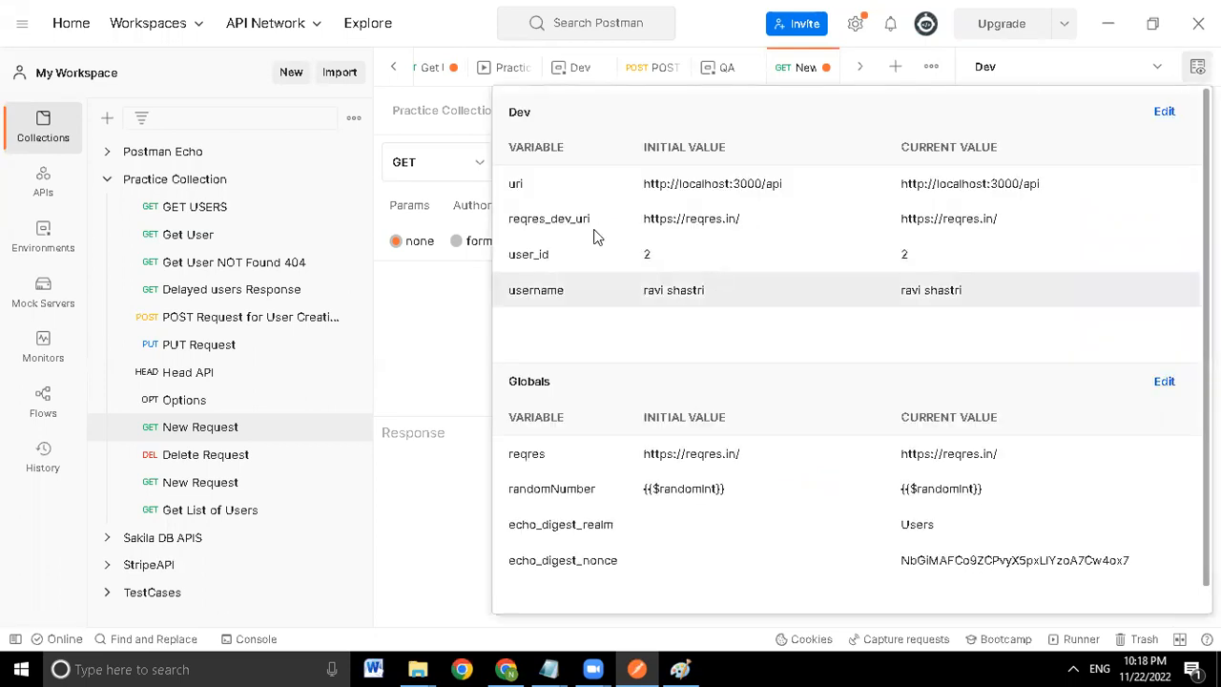
pyautogui.doubleClick(551, 219)
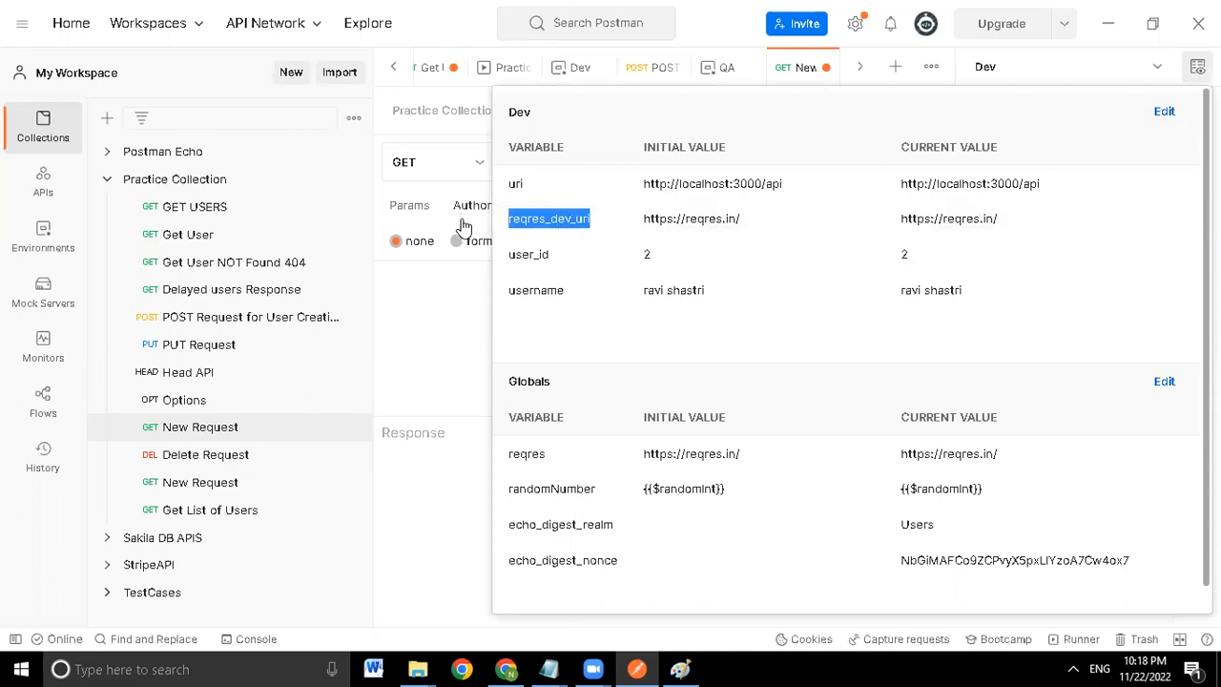
pyautogui.click(427, 305)
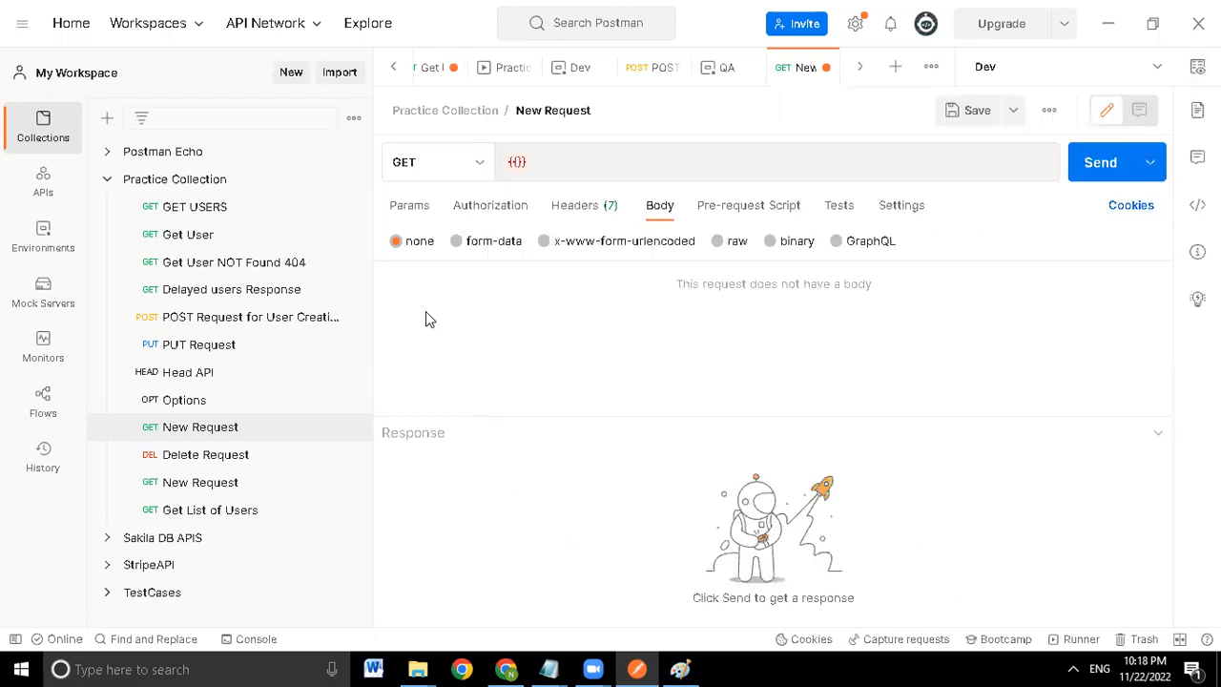
pyautogui.click(564, 161)
pyautogui.write('reqres_dev_url')
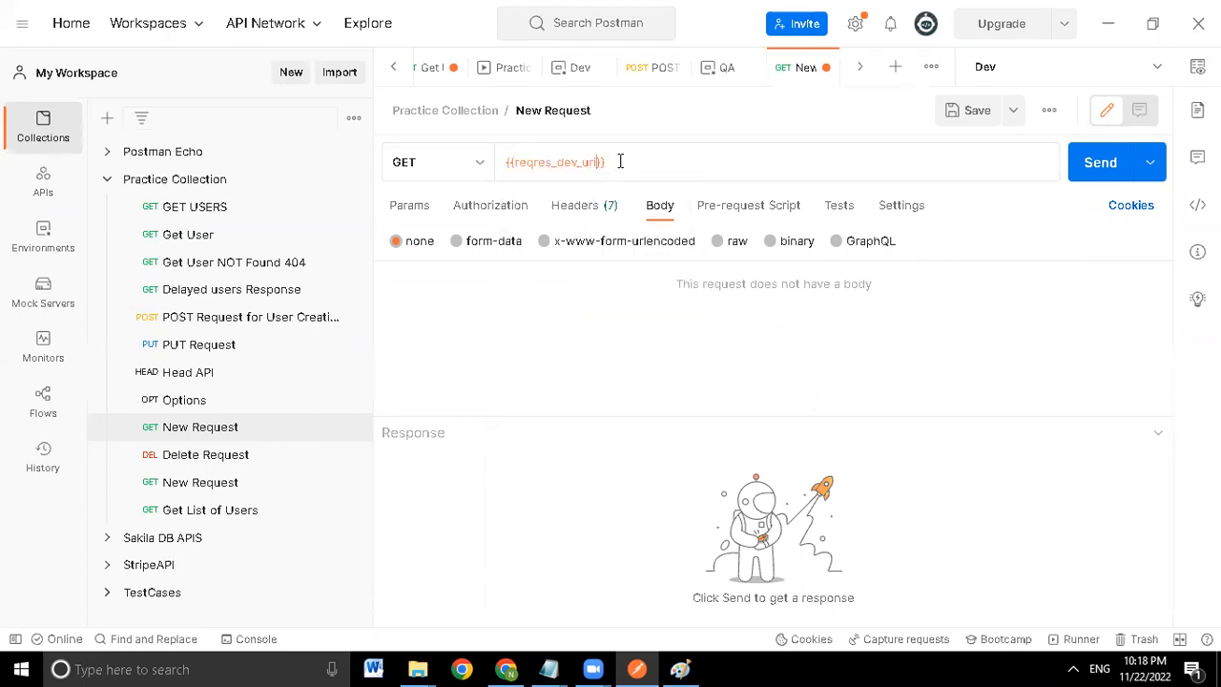
# - Inspect the initial value, current value and scope of the {{reqres_dev_uri}} variable in the request URL
pyautogui.moveTo(550, 161)
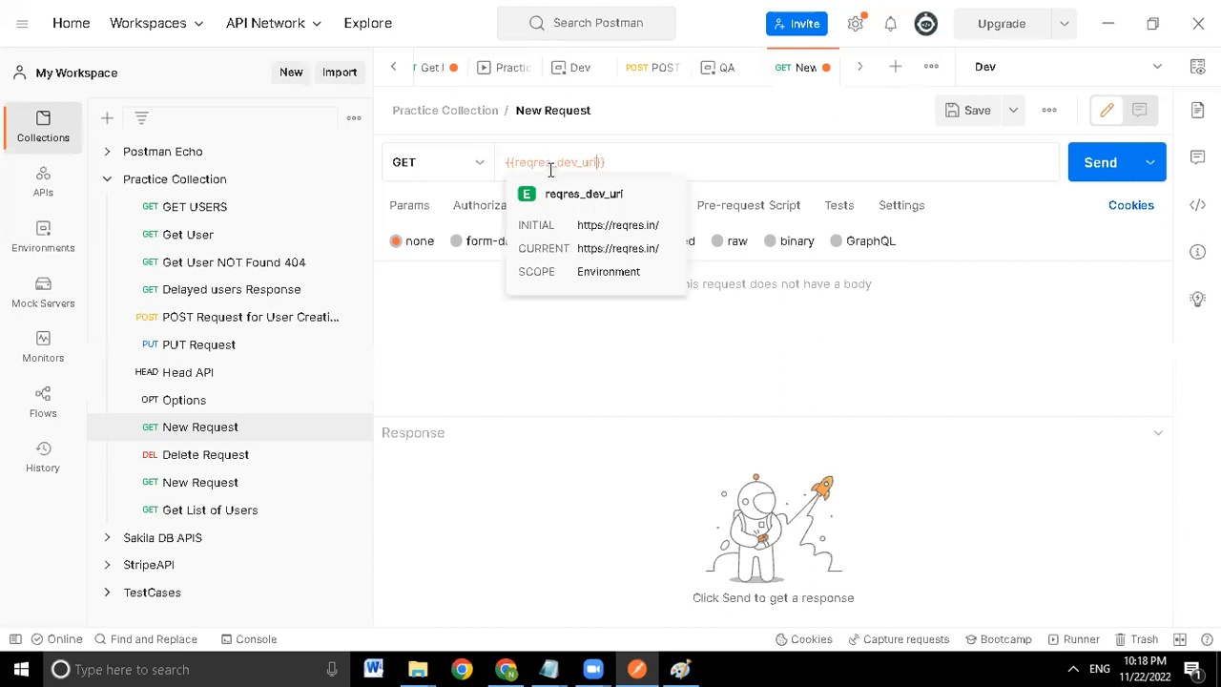
pyautogui.doubleClick(544, 225)
pyautogui.doubleClick(542, 247)
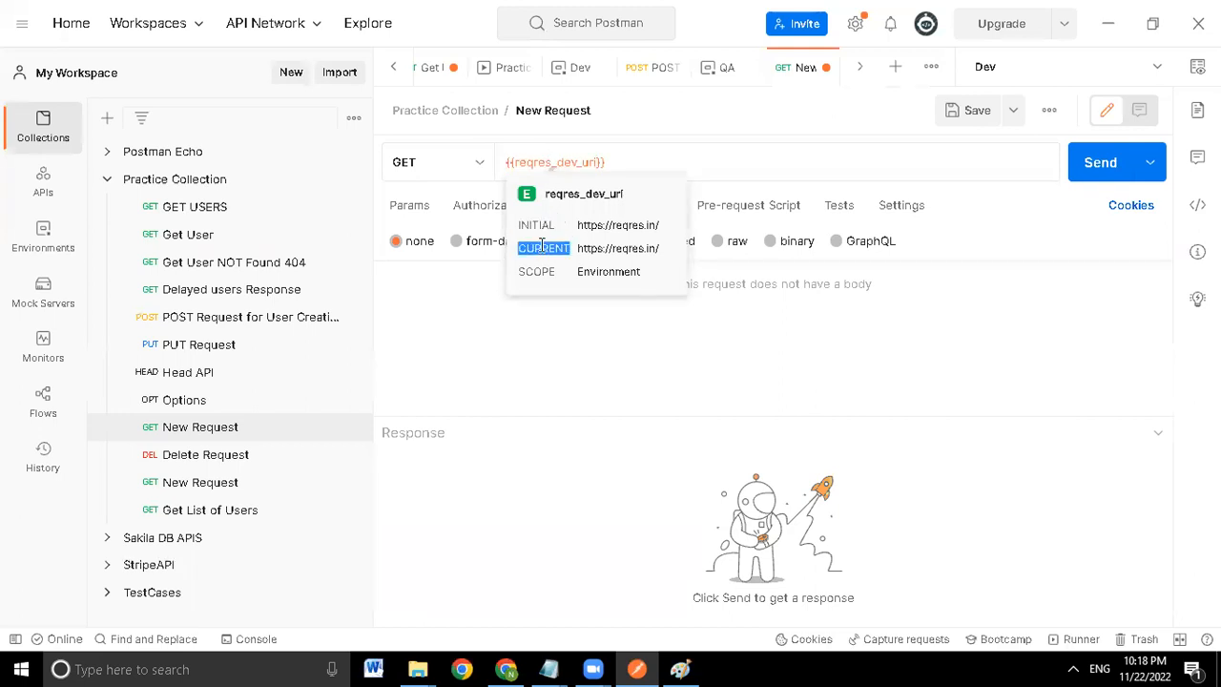
pyautogui.click(649, 162)
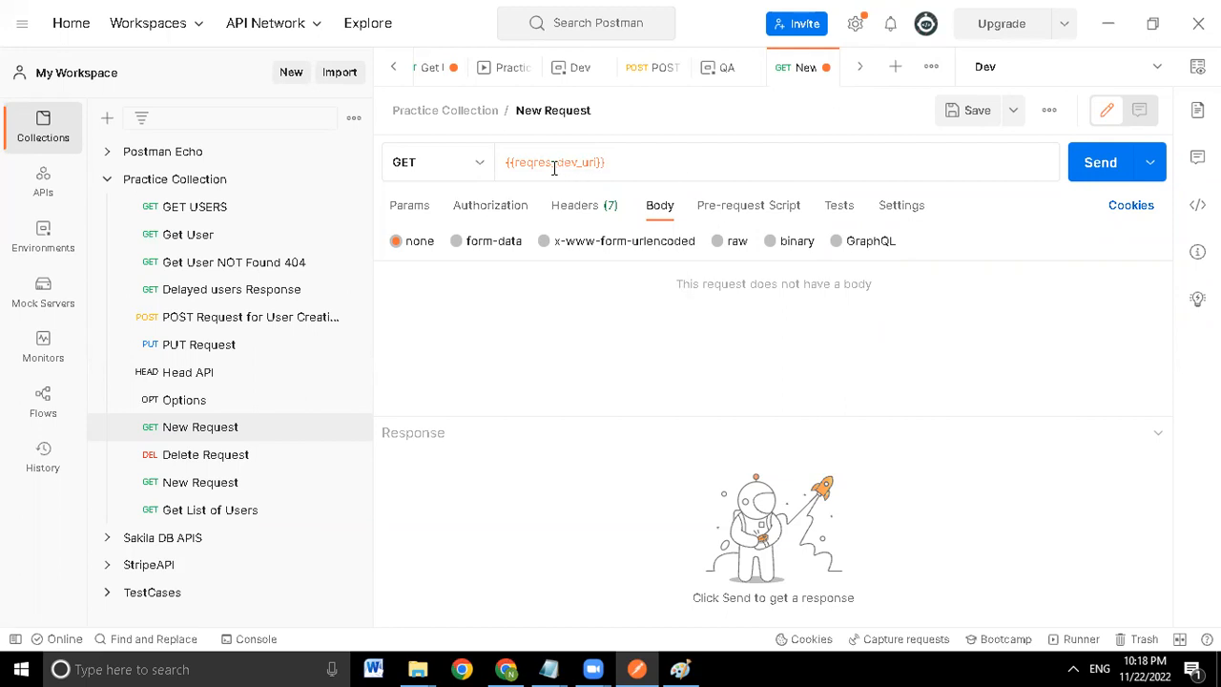
pyautogui.moveTo(553, 164)
pyautogui.click(627, 163)
pyautogui.moveTo(552, 162)
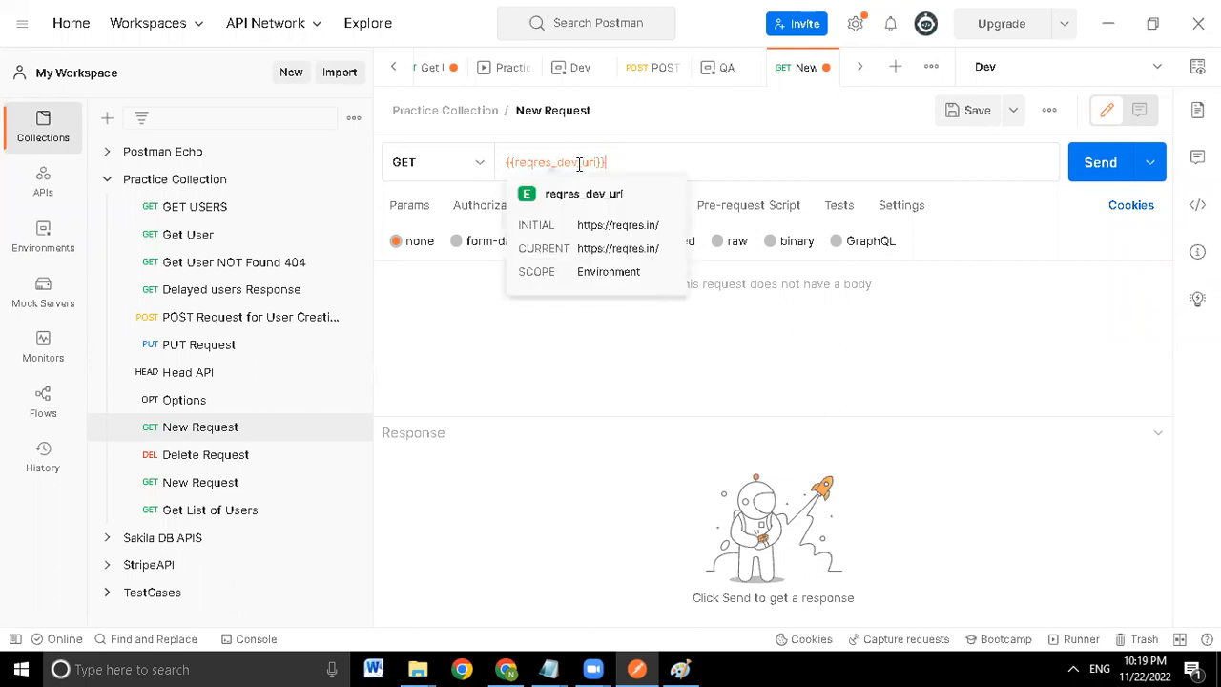
# - Make QA the active environment and check how {{reqres_dev_uri}} resolves in the request URL
pyautogui.click(1045, 63)
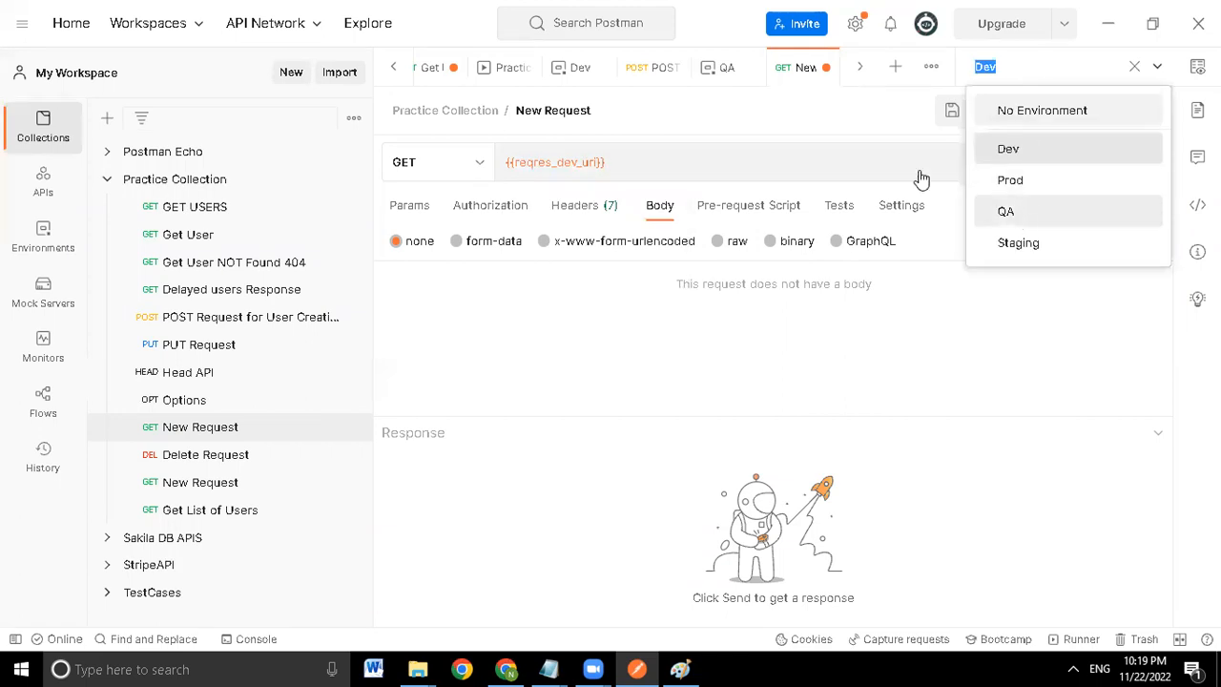
pyautogui.click(1012, 213)
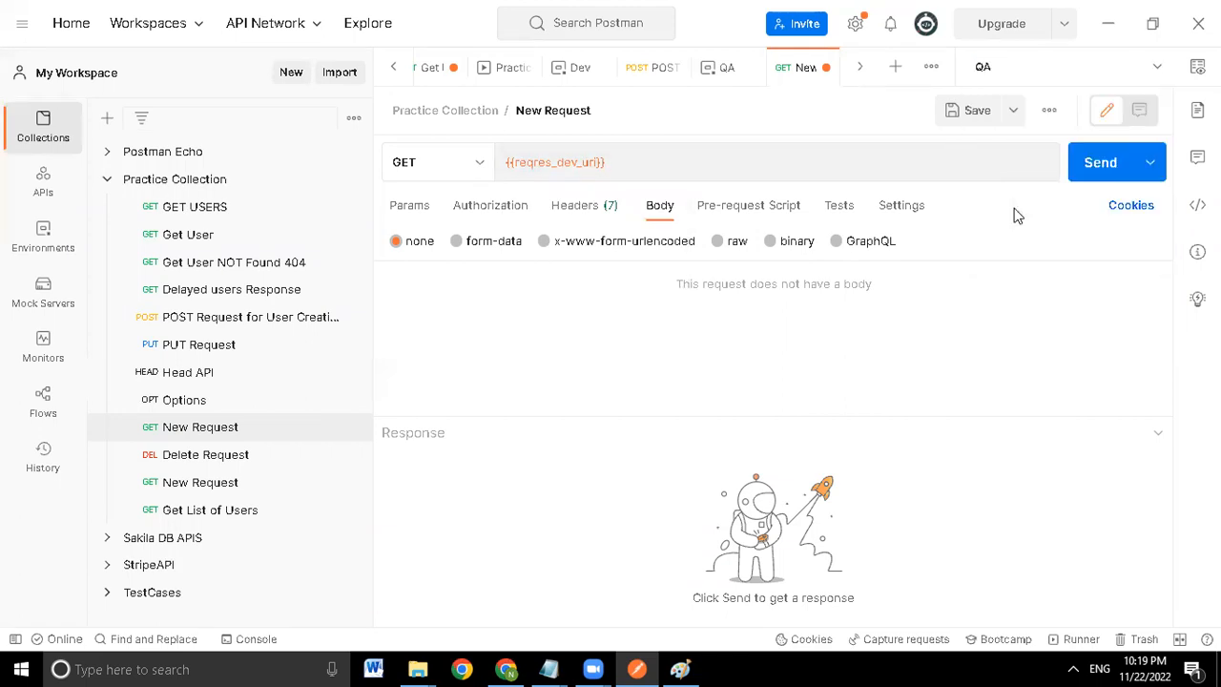
pyautogui.moveTo(638, 163); pyautogui.dragTo(502, 160)
pyautogui.click(711, 160)
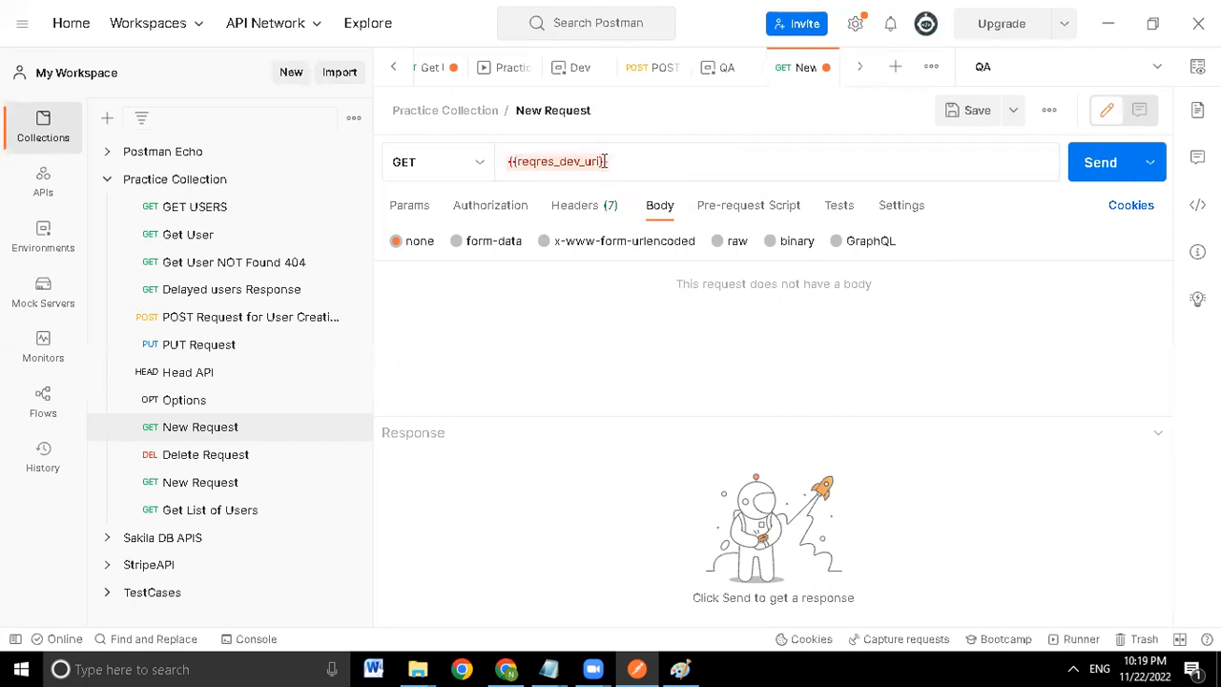
pyautogui.moveTo(562, 162)
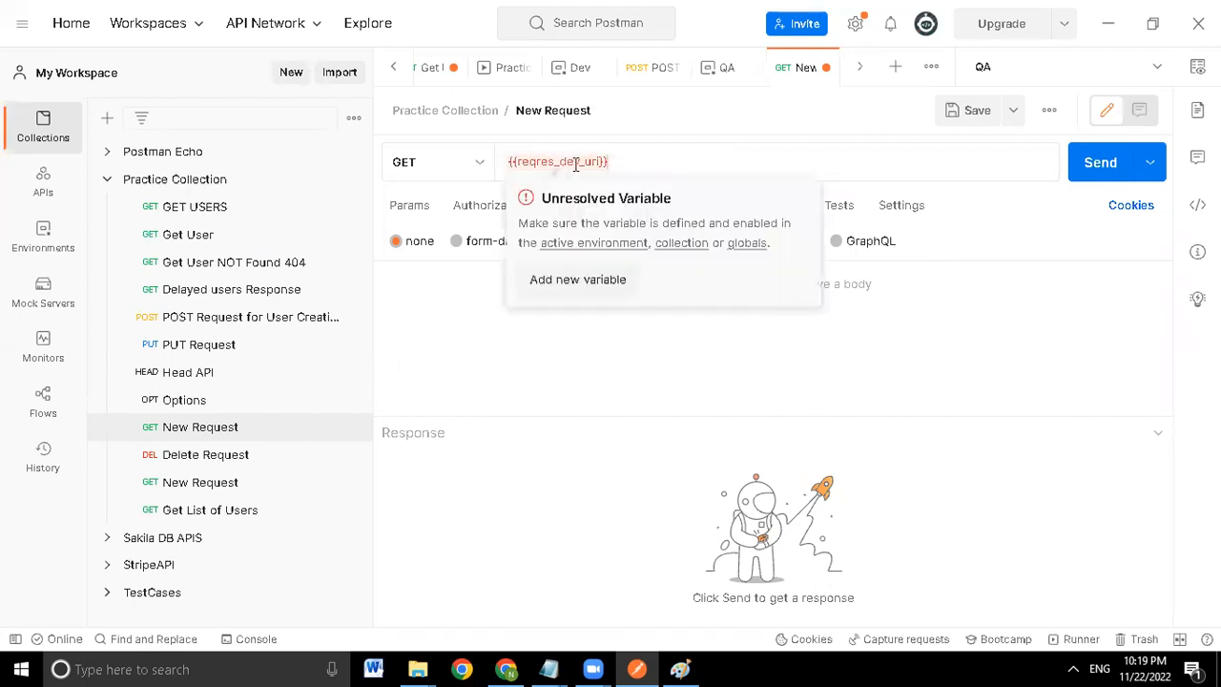
# - Select the Dev environment, return to QA and recheck the {{reqres_dev_uri}} variable in the URL
pyautogui.click(1074, 69)
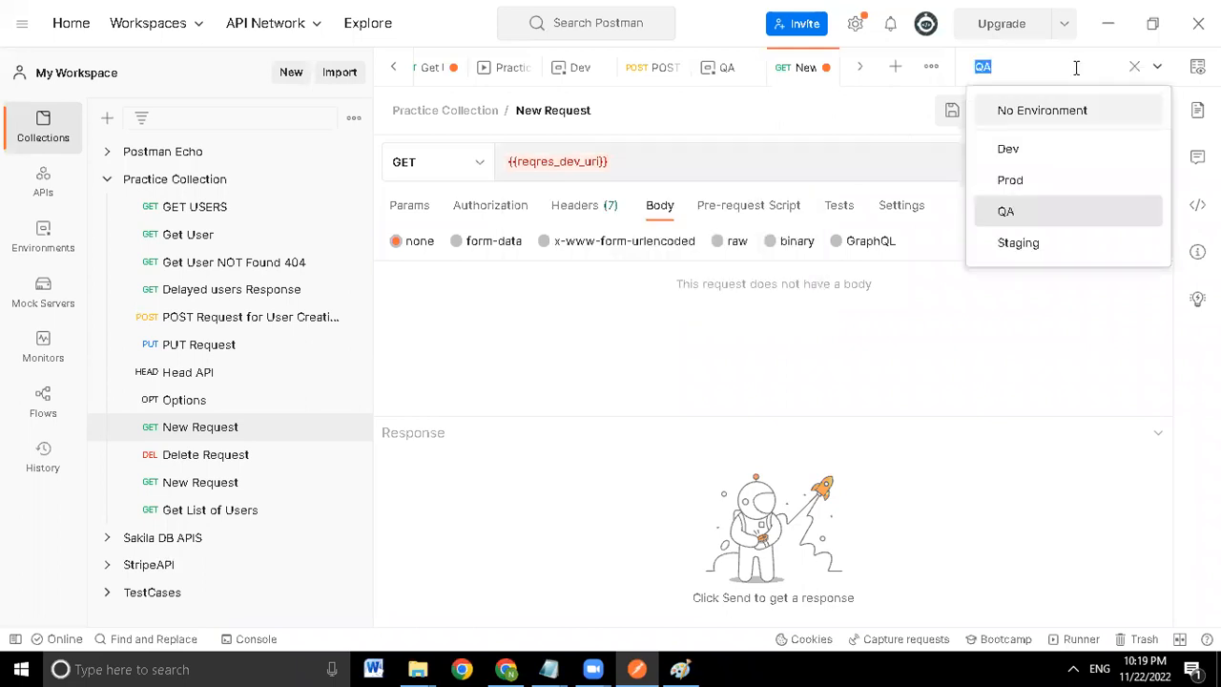
pyautogui.click(1020, 153)
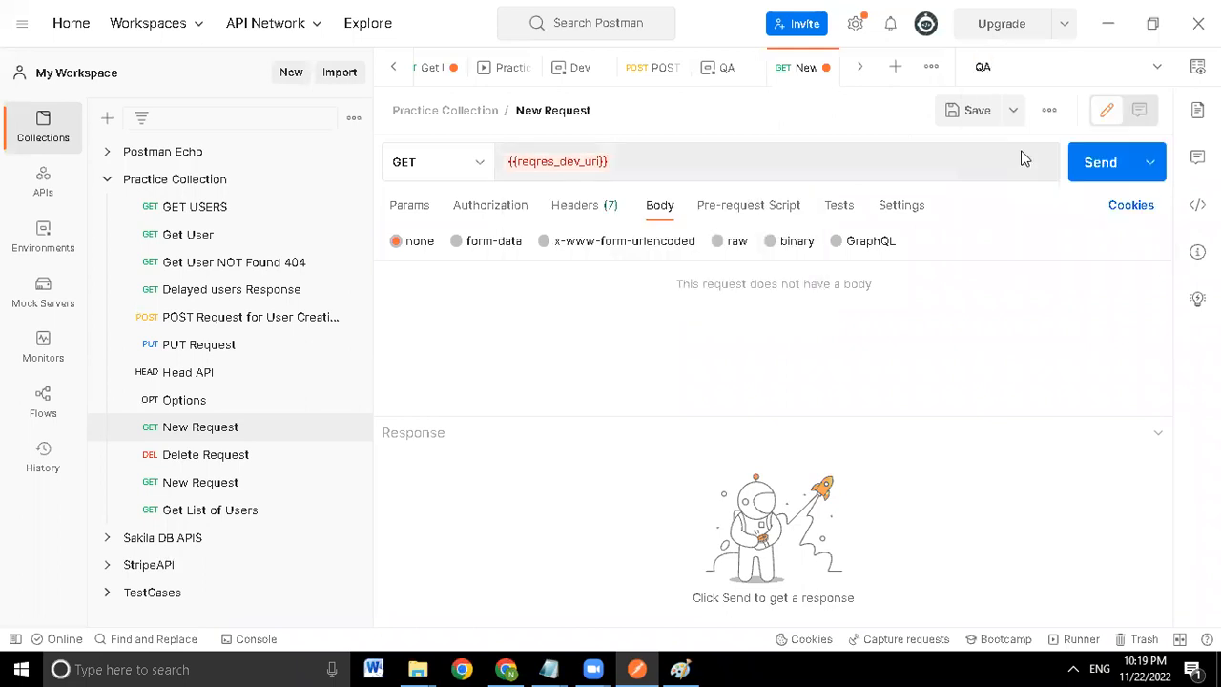
pyautogui.click(1081, 71)
pyautogui.click(1021, 203)
pyautogui.tripleClick(626, 164)
pyautogui.click(646, 164)
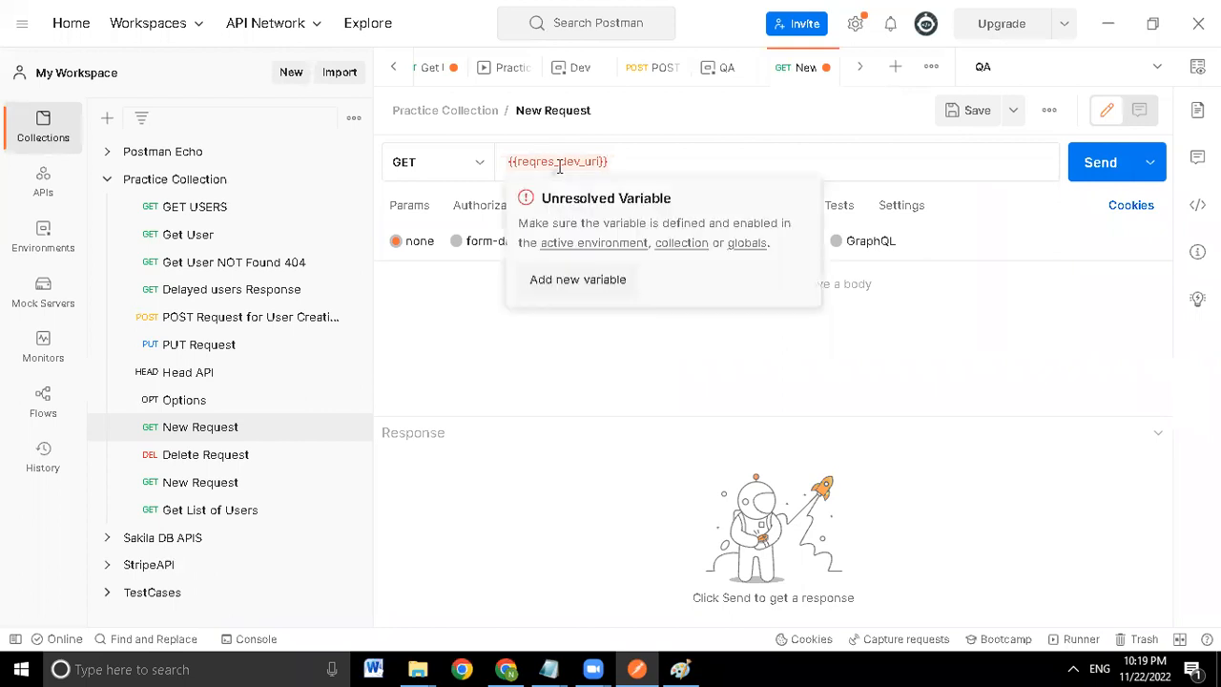
# - Make Dev the active environment again and check how {{reqres_dev_uri}} resolves in the request URL
pyautogui.click(1074, 64)
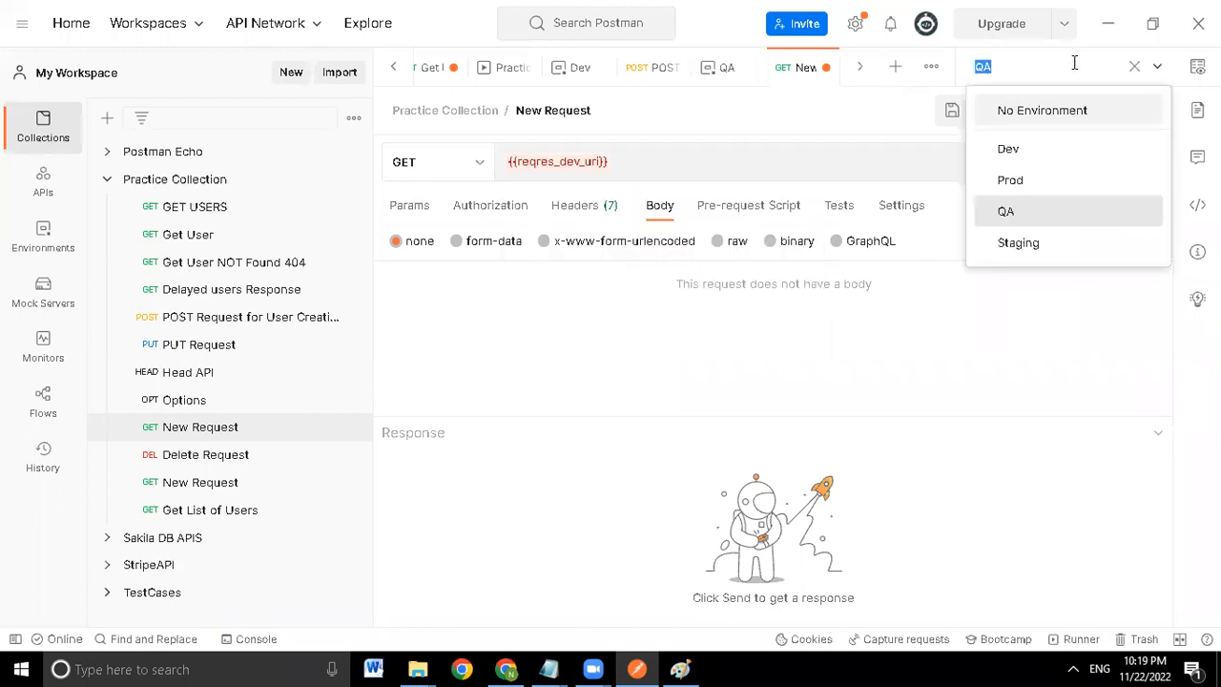
pyautogui.click(995, 149)
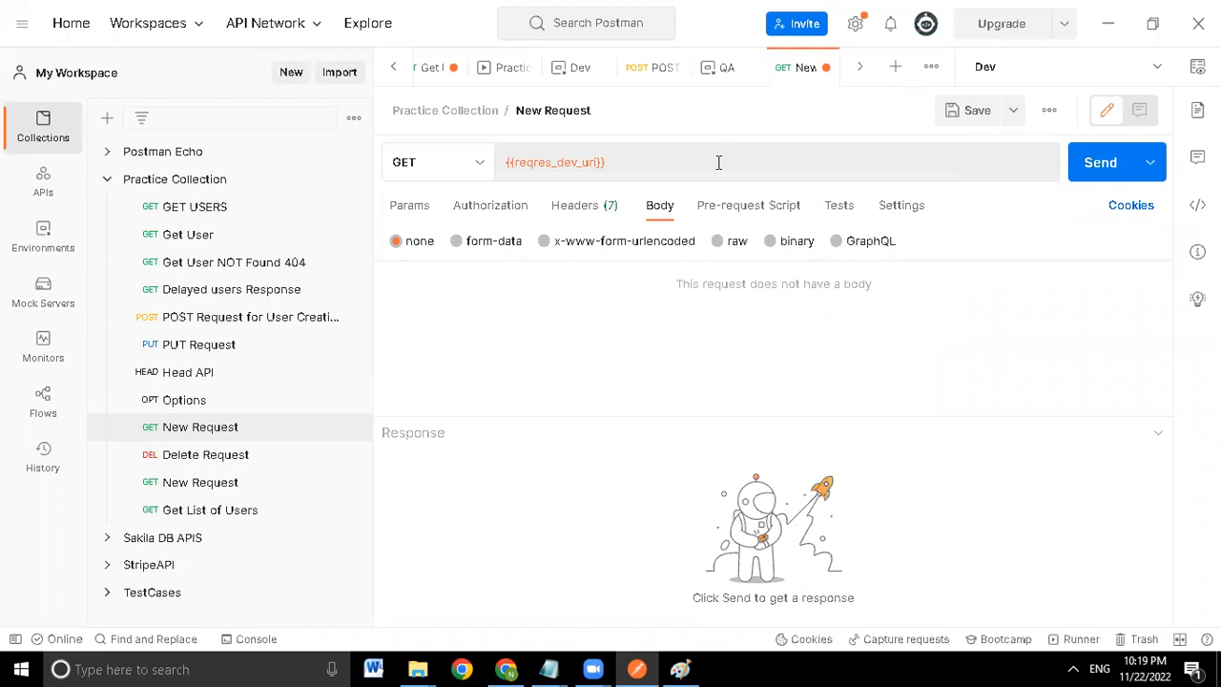
pyautogui.moveTo(555, 166)
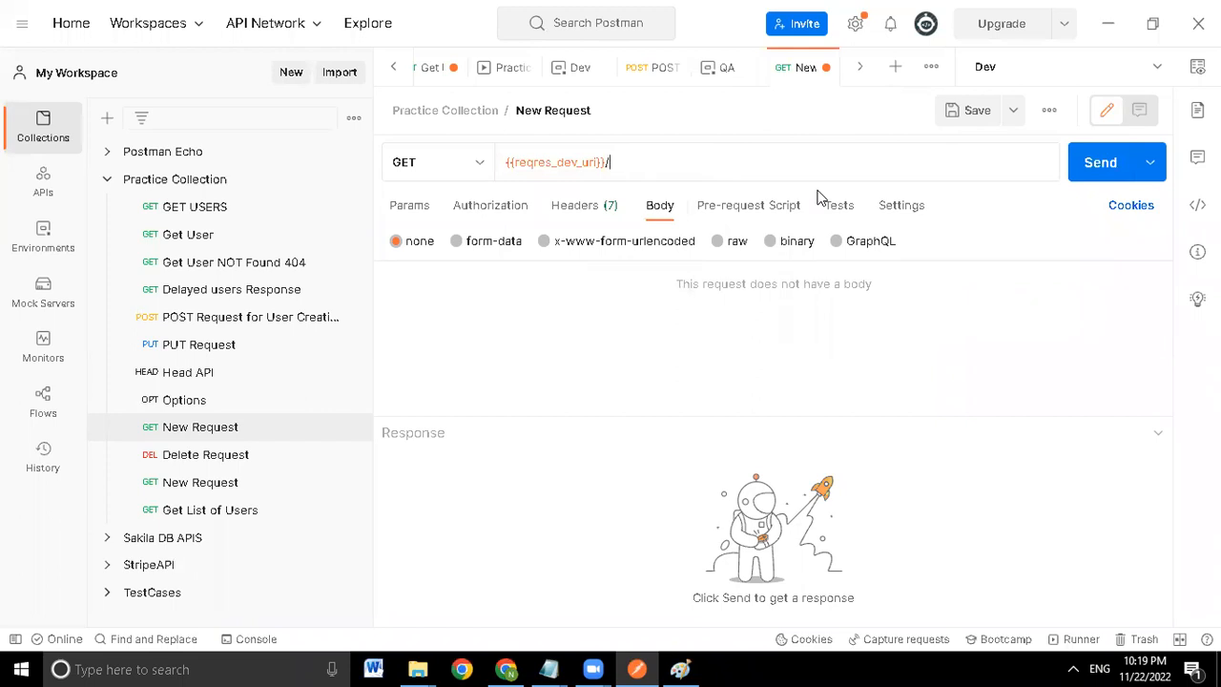
# - Switch to Chrome, show the SINGLE USER example on reqres.in and copy its request path /api/users/2
pyautogui.hotkey('alt', 'Tab')
pyautogui.hotkey('alt', 'Tab')
pyautogui.hotkey('alt', 'Tab')
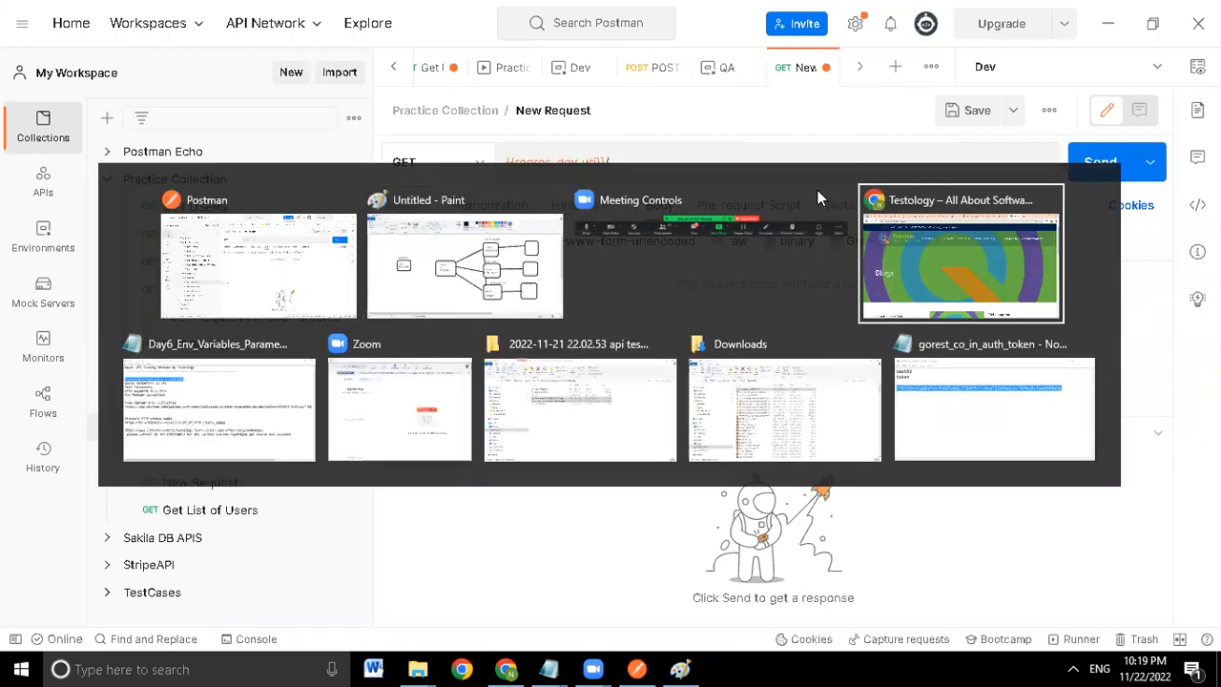
pyautogui.click(863, 15)
pyautogui.scroll(5, 488, 164)
pyautogui.scroll(-3, 488, 169)
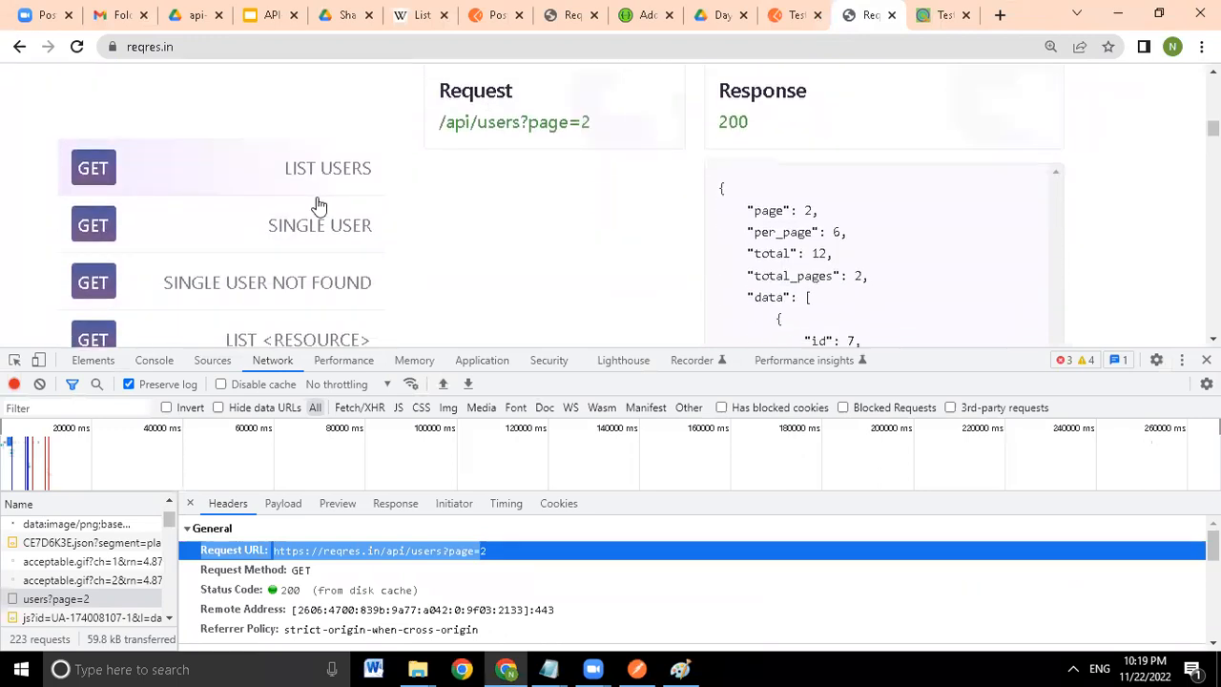
pyautogui.click(351, 237)
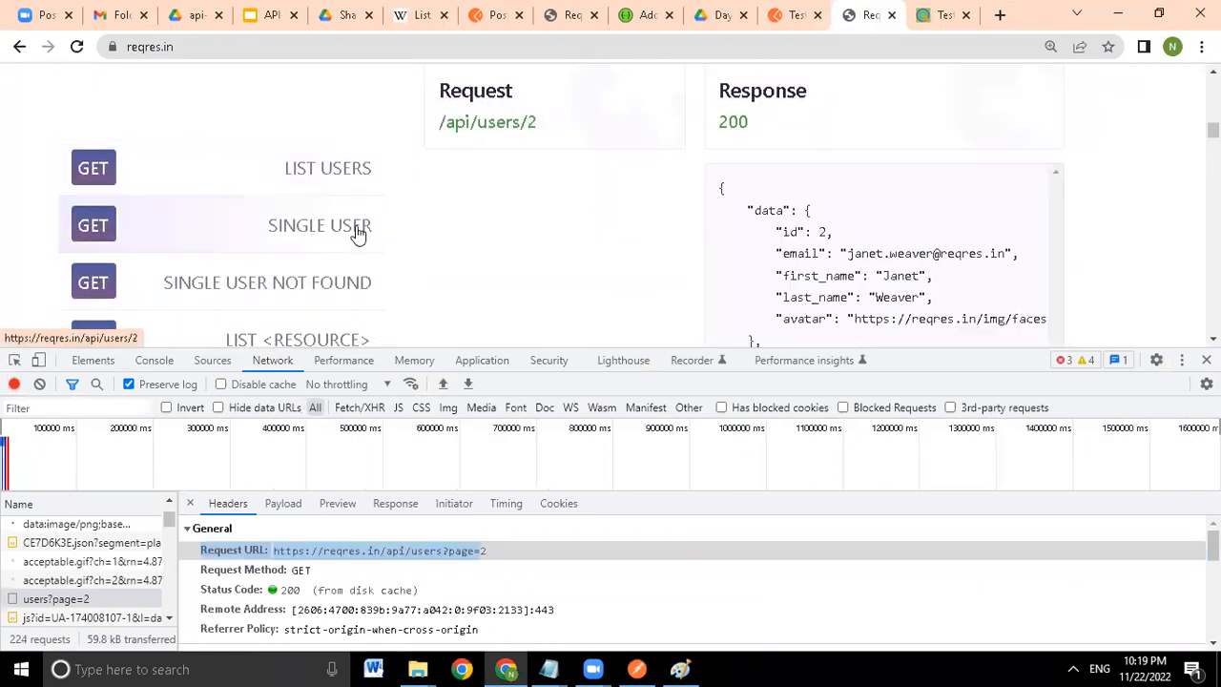
pyautogui.moveTo(548, 128)
pyautogui.mouseDown()
pyautogui.moveTo(479, 117)
pyautogui.moveTo(541, 126)
pyautogui.mouseUp()
pyautogui.hotkey('ctrl', 'c')
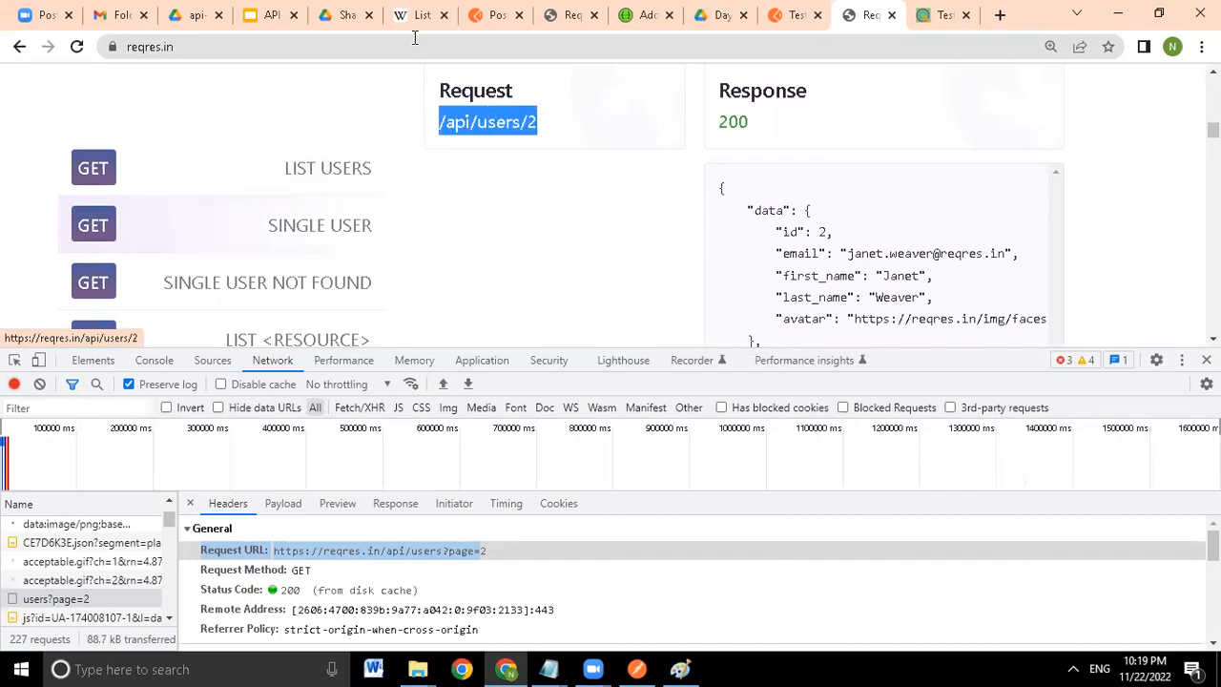
pyautogui.click(389, 44)
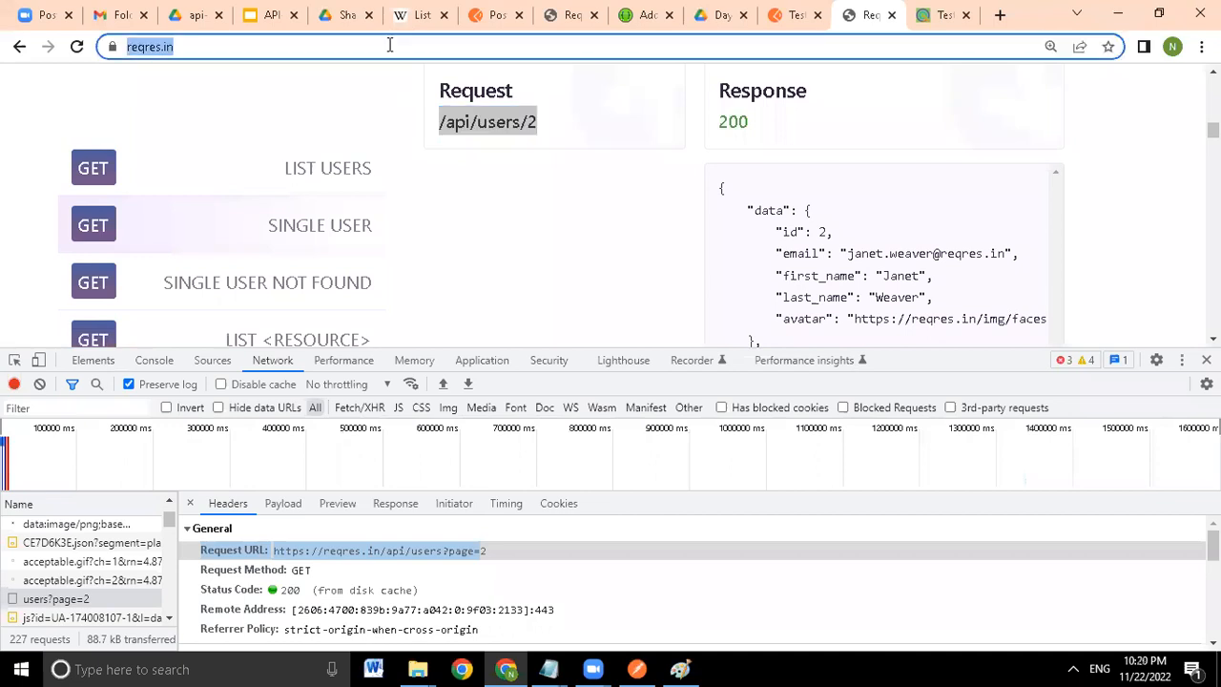
# - Return to Postman, complete the request URL as {{reqres_dev_uri}}/api/users/2 and send the request
pyautogui.hotkey('alt', 'Tab')
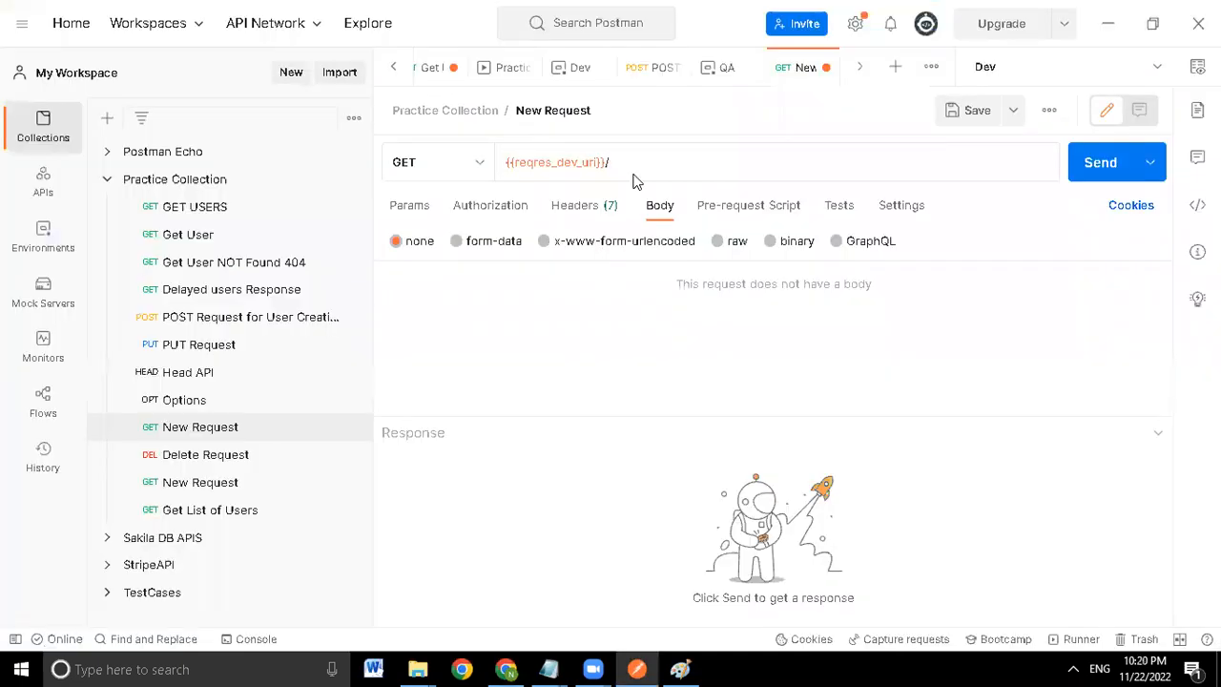
pyautogui.hotkey('ctrl', 'v')
pyautogui.press('BackSpace')
pyautogui.hotkey('shift', 'Right')
pyautogui.hotkey('shift', 'Right')
pyautogui.hotkey('shift', 'Right')
pyautogui.hotkey('shift', 'Right')
pyautogui.hotkey('shift', 'Right')
pyautogui.hotkey('shift', 'Right')
pyautogui.hotkey('shift', 'Right')
pyautogui.hotkey('shift', 'Right')
pyautogui.hotkey('shift', 'Right')
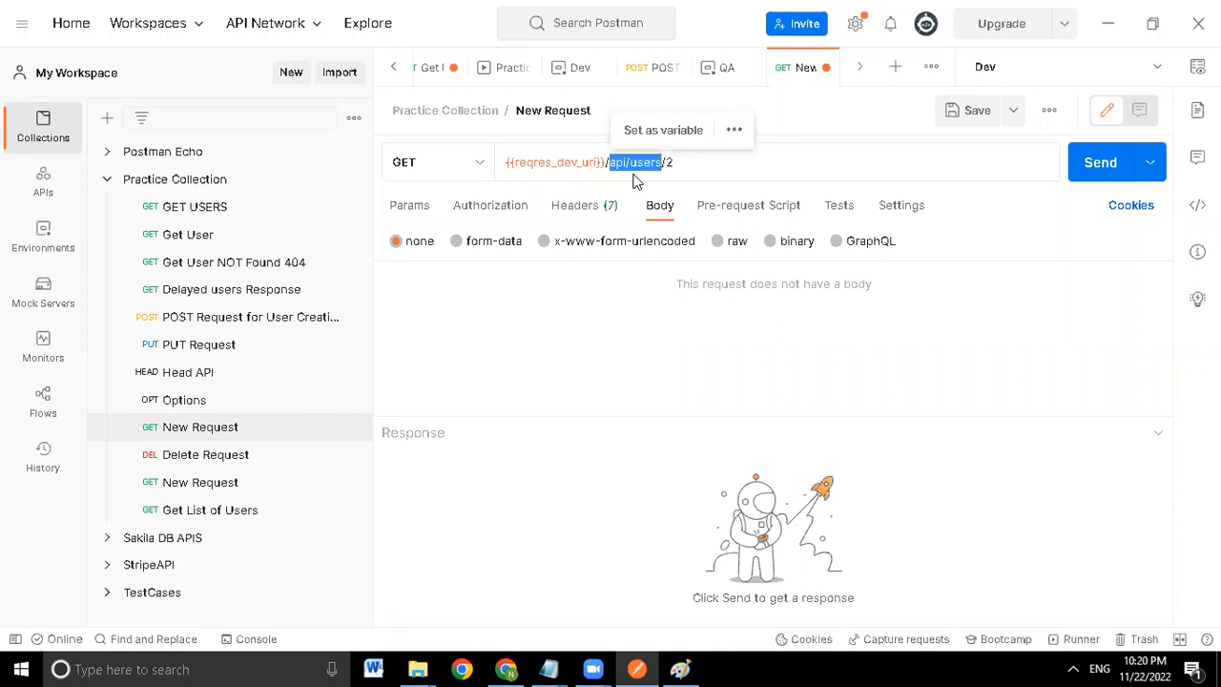
pyautogui.press('Right')
pyautogui.hotkey('shift', 'Right')
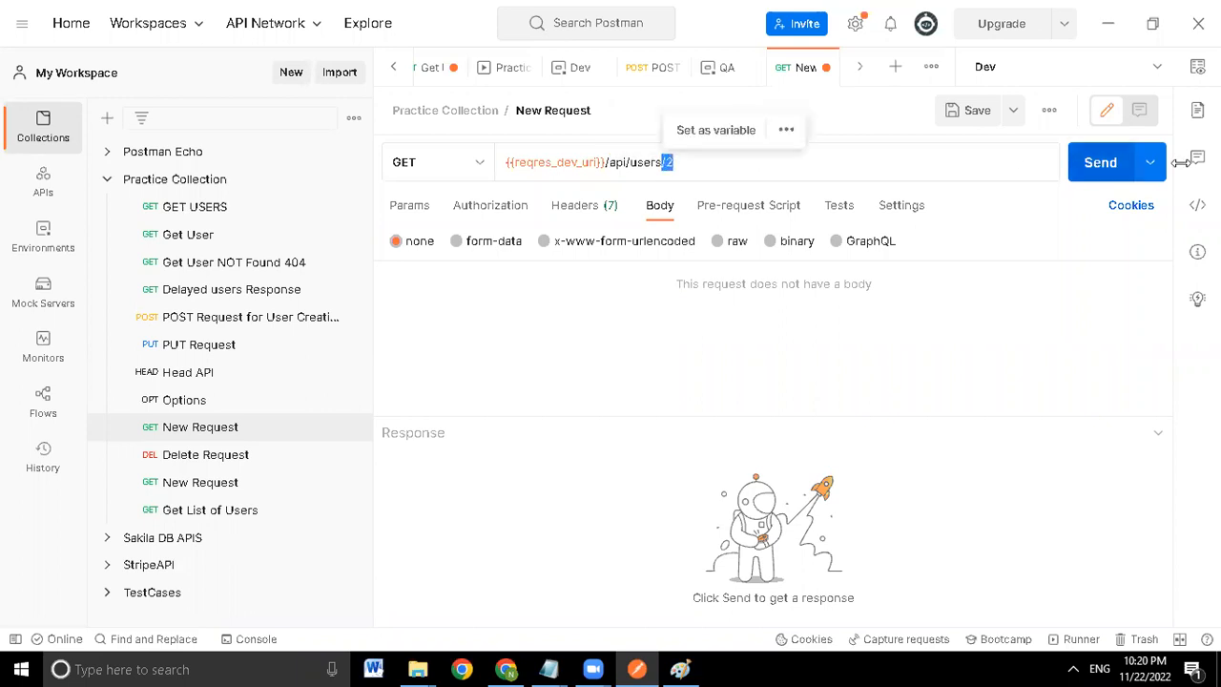
pyautogui.click(1094, 160)
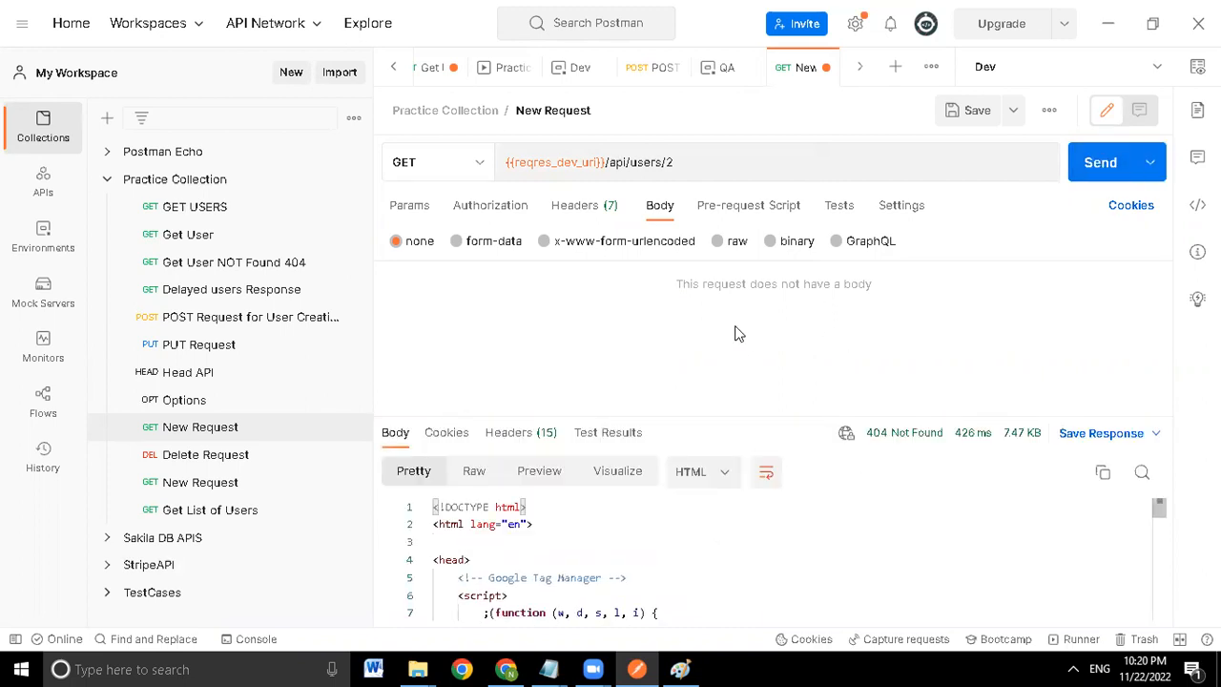
# - Remove the slash after {{reqres_dev_uri}} so the URL reads {{reqres_dev_uri}}api/users/2, and resend the request
pyautogui.moveTo(677, 162); pyautogui.dragTo(662, 162)
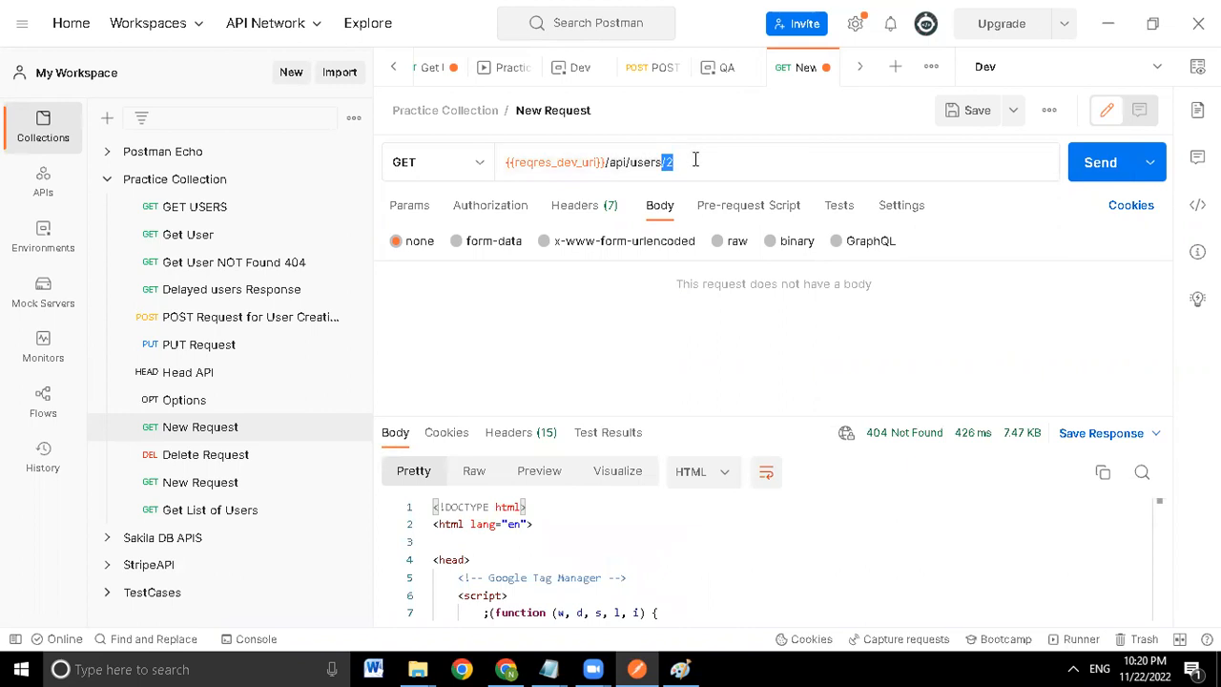
pyautogui.click(695, 160)
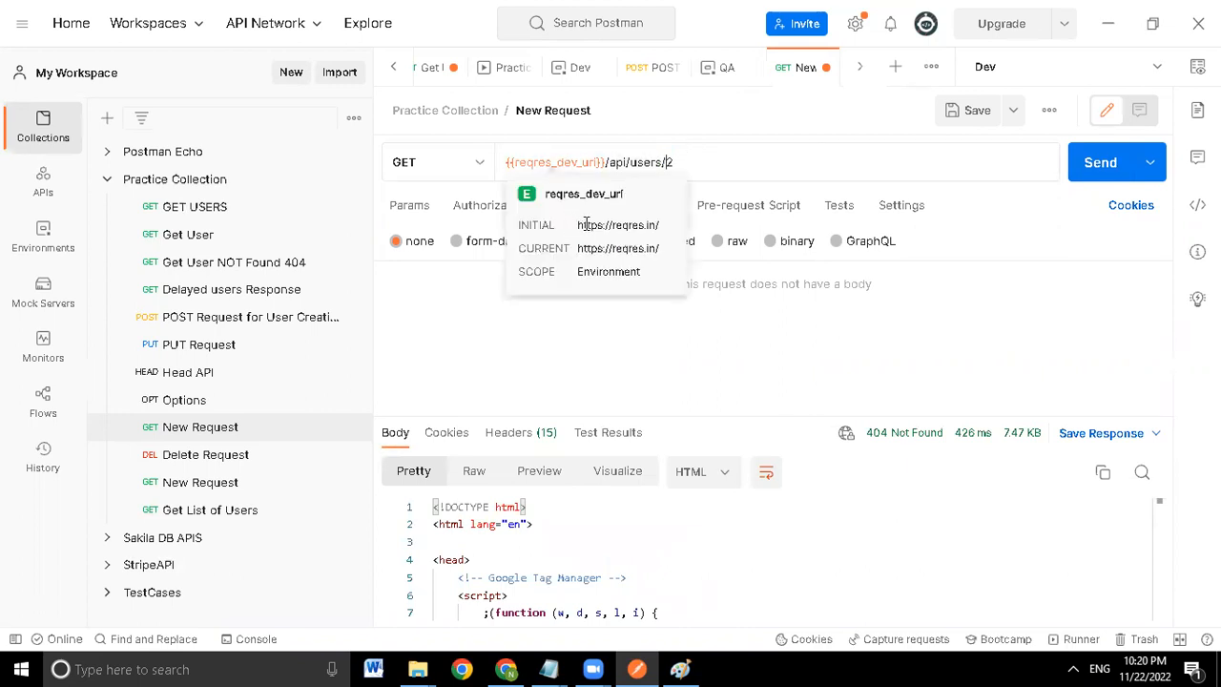
pyautogui.click(612, 162)
pyautogui.press('BackSpace')
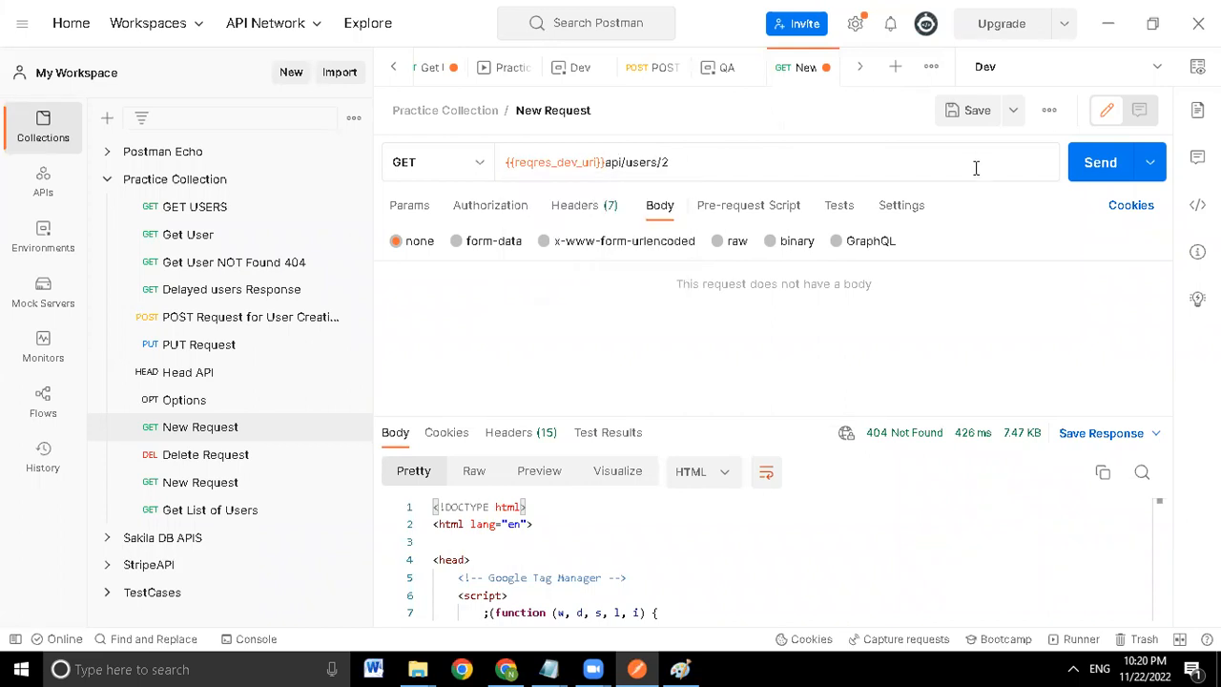
pyautogui.click(1101, 162)
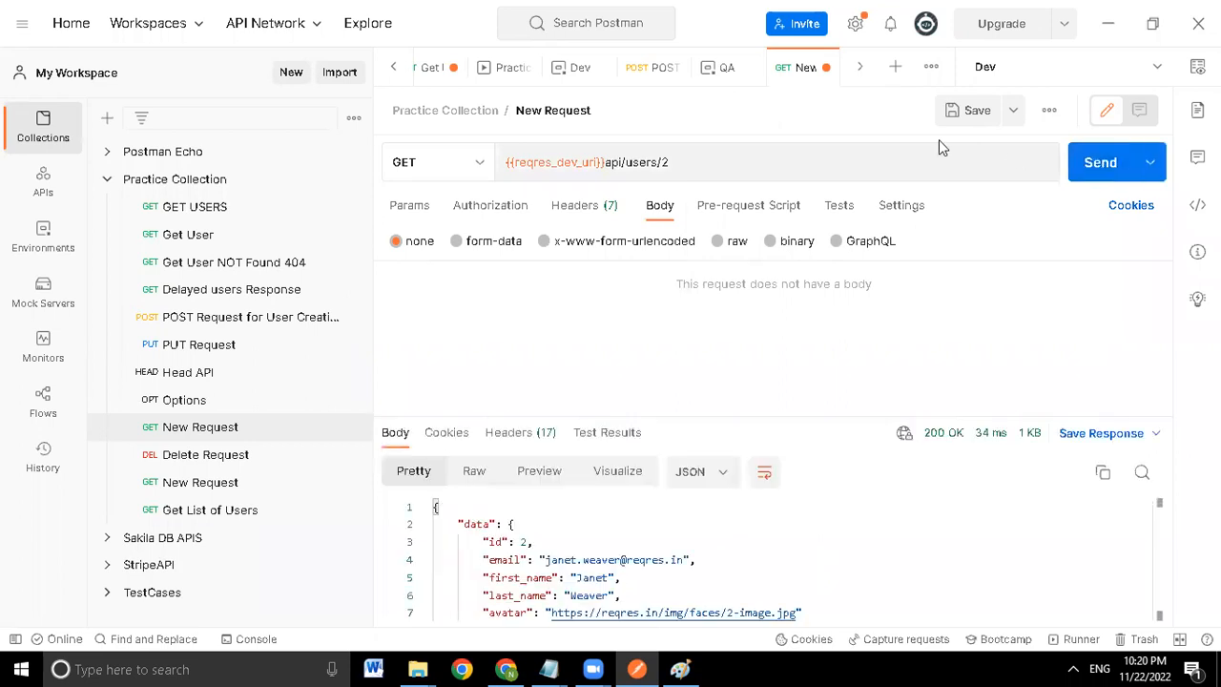
# - Inspect the name and initial value of the {{reqres_dev_uri}} variable used in the request URL
pyautogui.moveTo(566, 162)
pyautogui.doubleClick(563, 192)
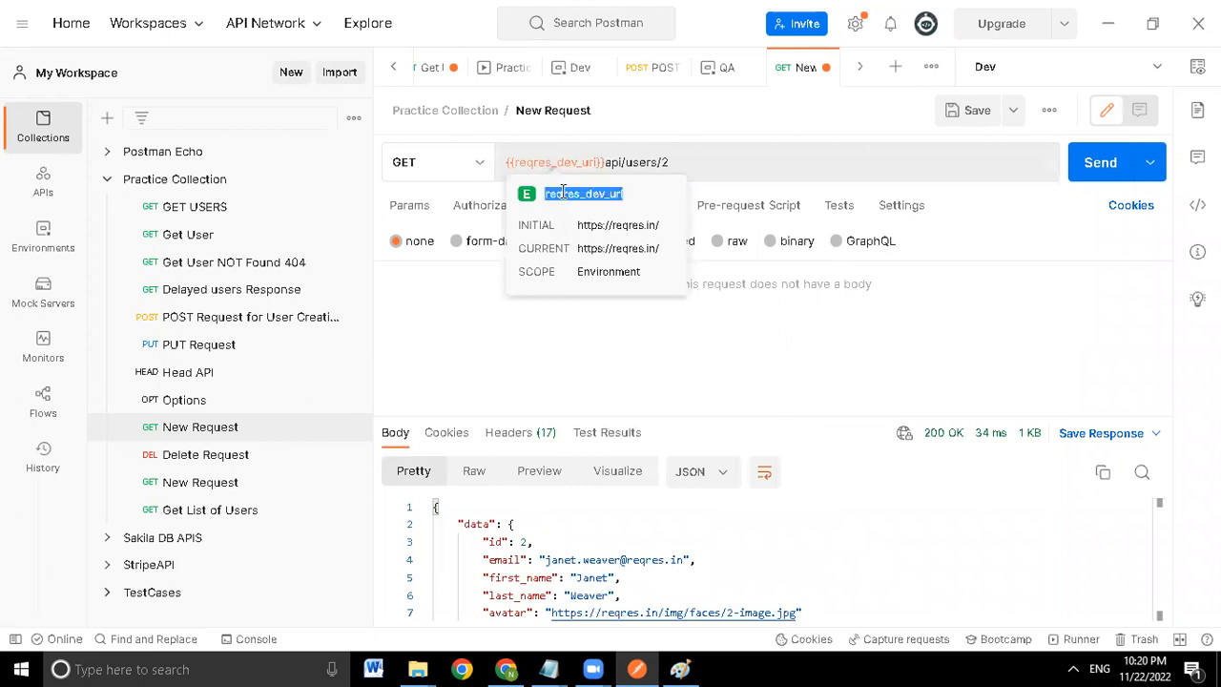
pyautogui.click(660, 225)
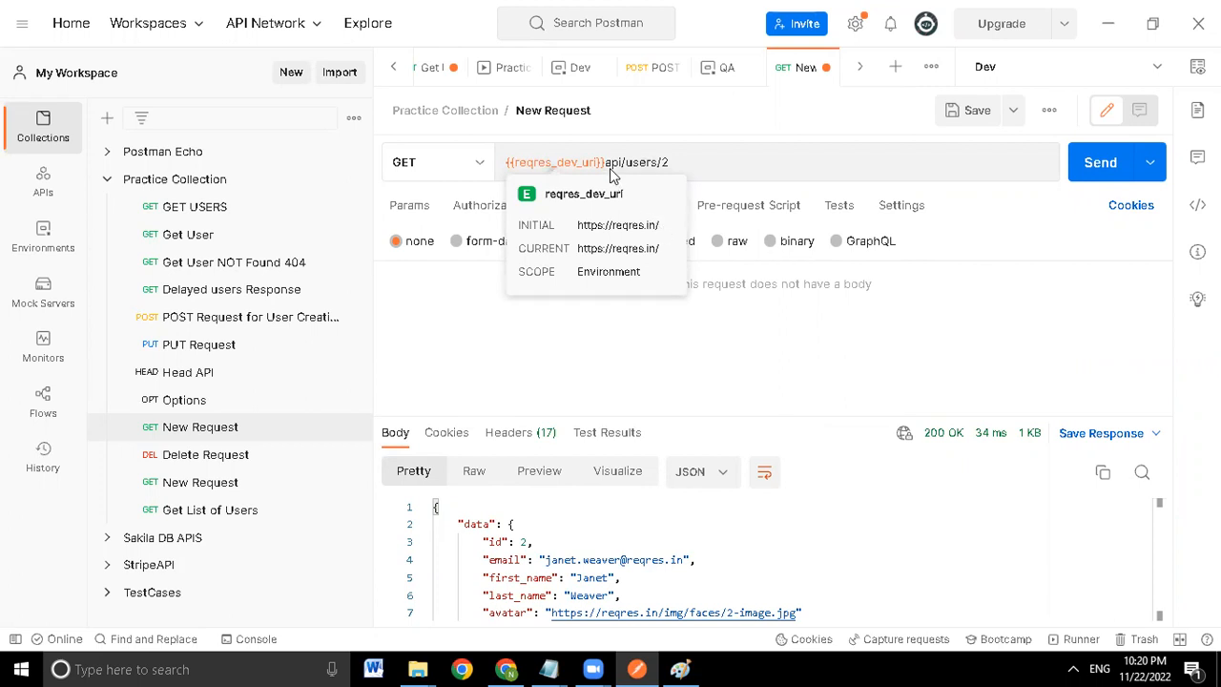
# - Try a slash between {{reqres_dev_uri}} and api/users/2, remove it again and resend the request
pyautogui.write('/')
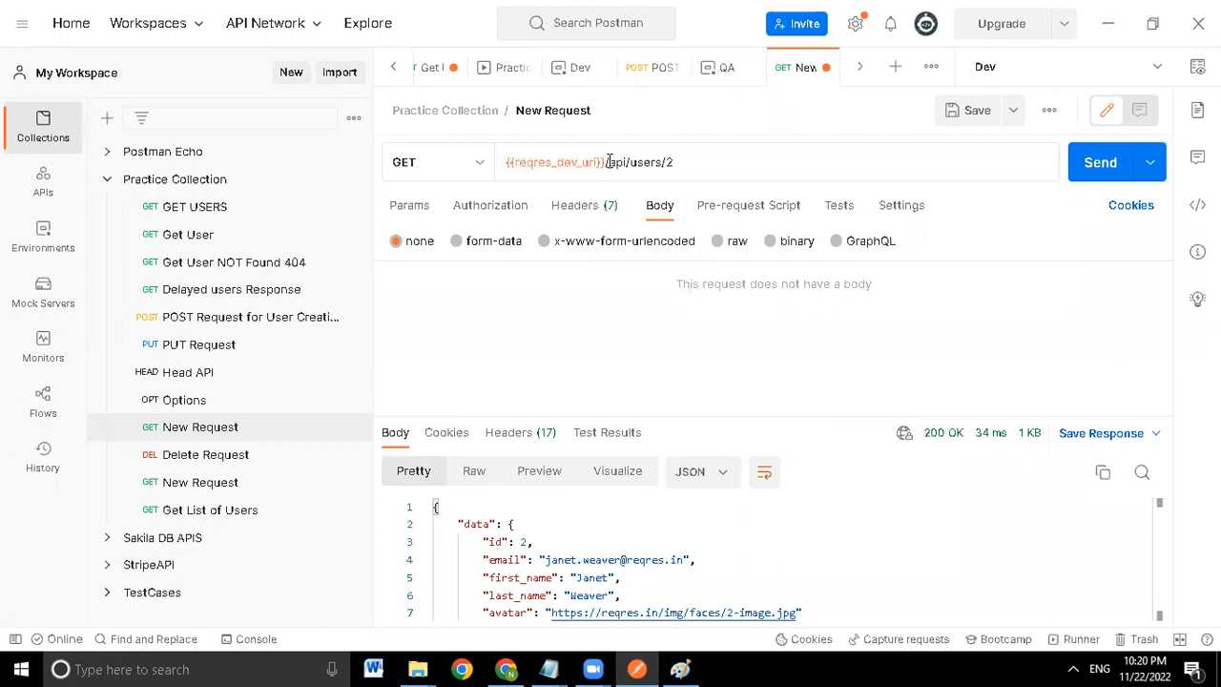
pyautogui.press('BackSpace')
pyautogui.click(1106, 158)
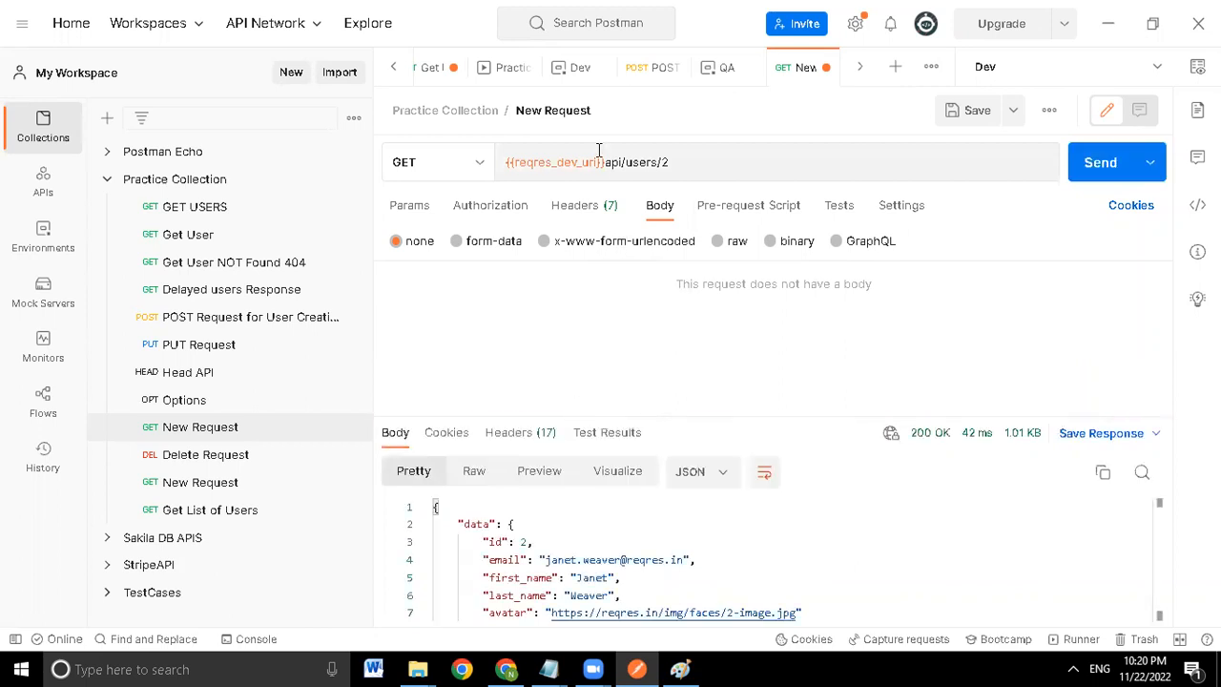
# - Make QA the active environment and change the URL's variable to {{reqres_qa_uri}}
pyautogui.moveTo(554, 168)
pyautogui.click(1112, 61)
pyautogui.click(1000, 213)
pyautogui.moveTo(551, 164)
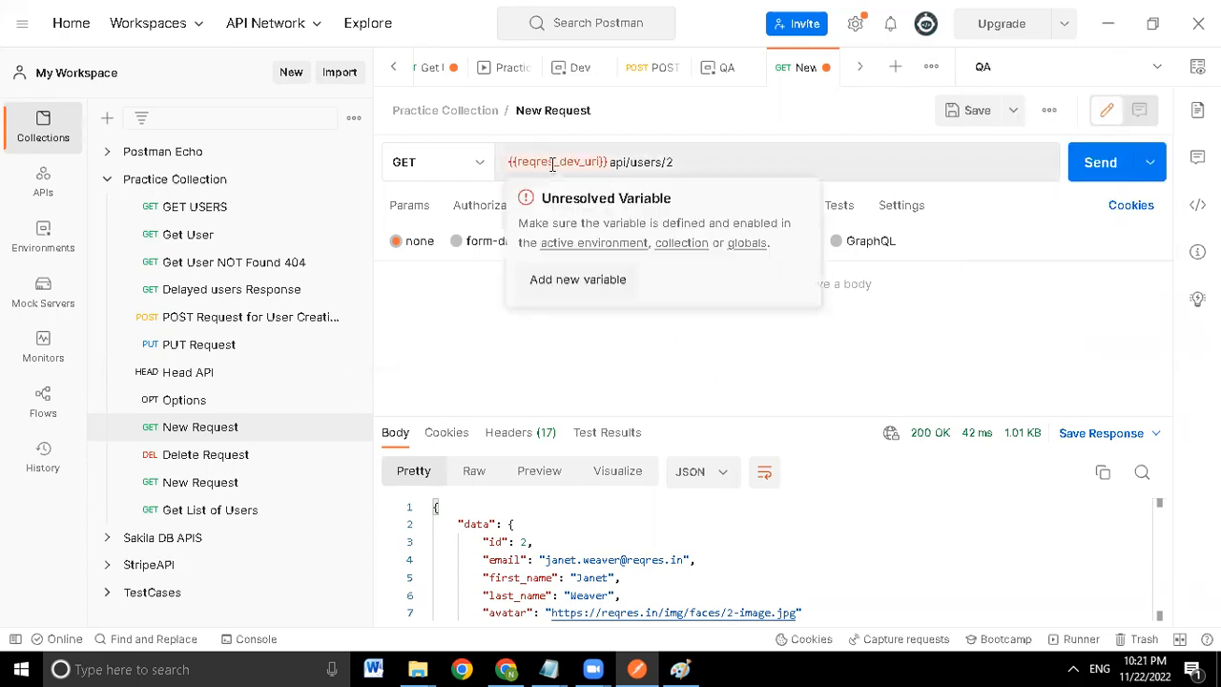
pyautogui.hotkey('shift', 'Right')
pyautogui.hotkey('shift', 'Right')
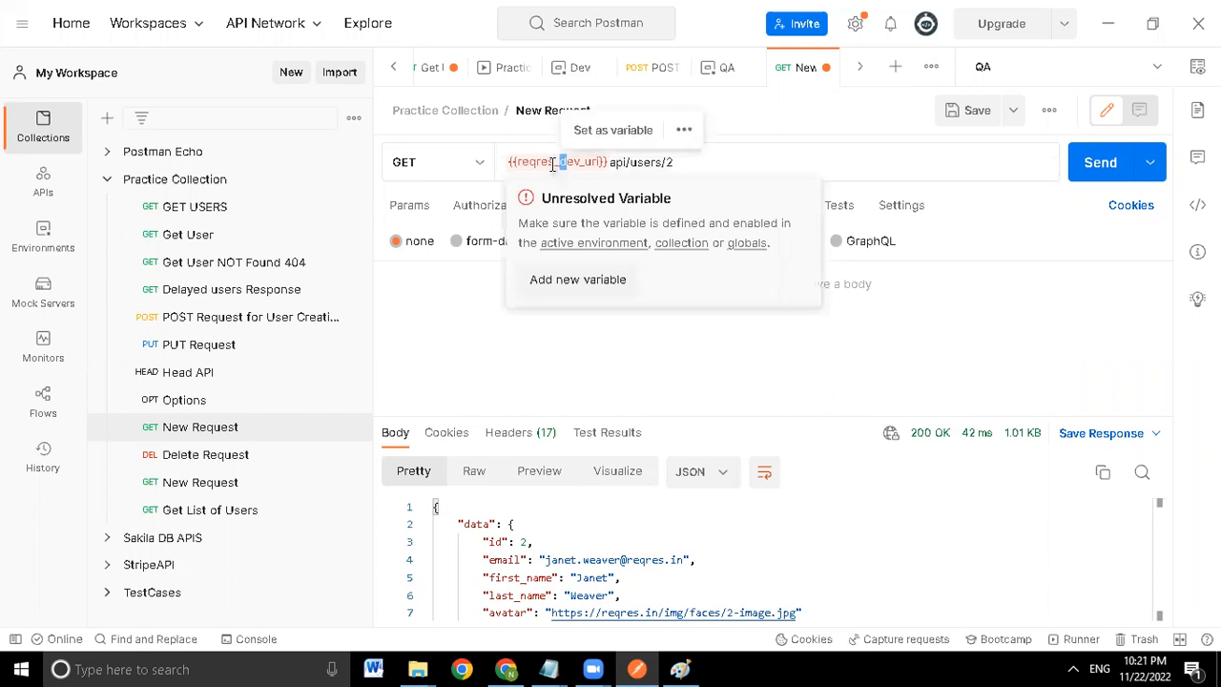
pyautogui.write('qa')
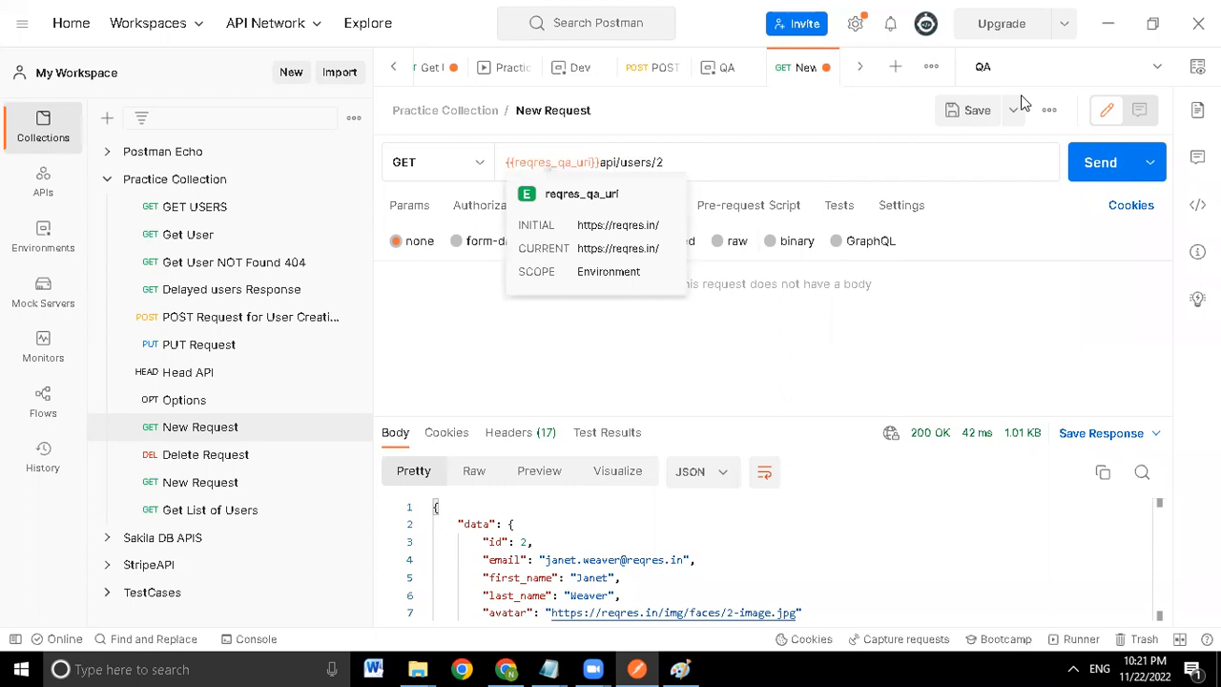
# - Examine the QA environment's variables, comparing the reqres_qa_uri name and initial value with the variable used in the URL
pyautogui.click(1057, 68)
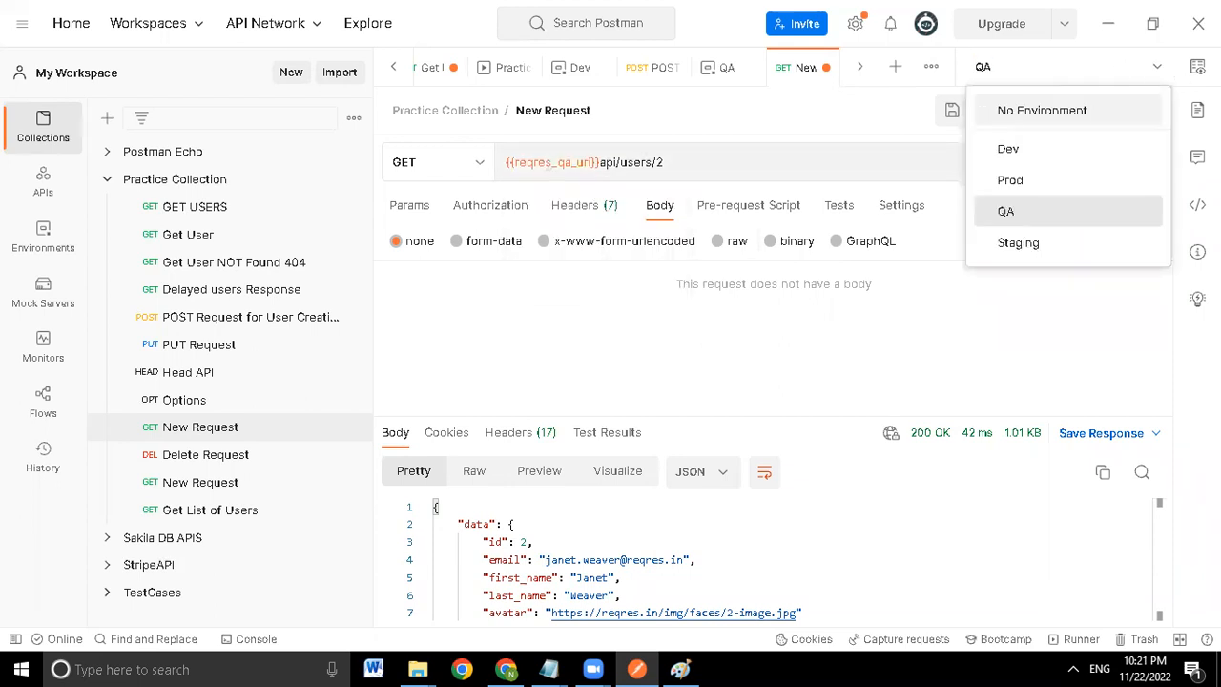
pyautogui.click(1192, 69)
pyautogui.click(1197, 67)
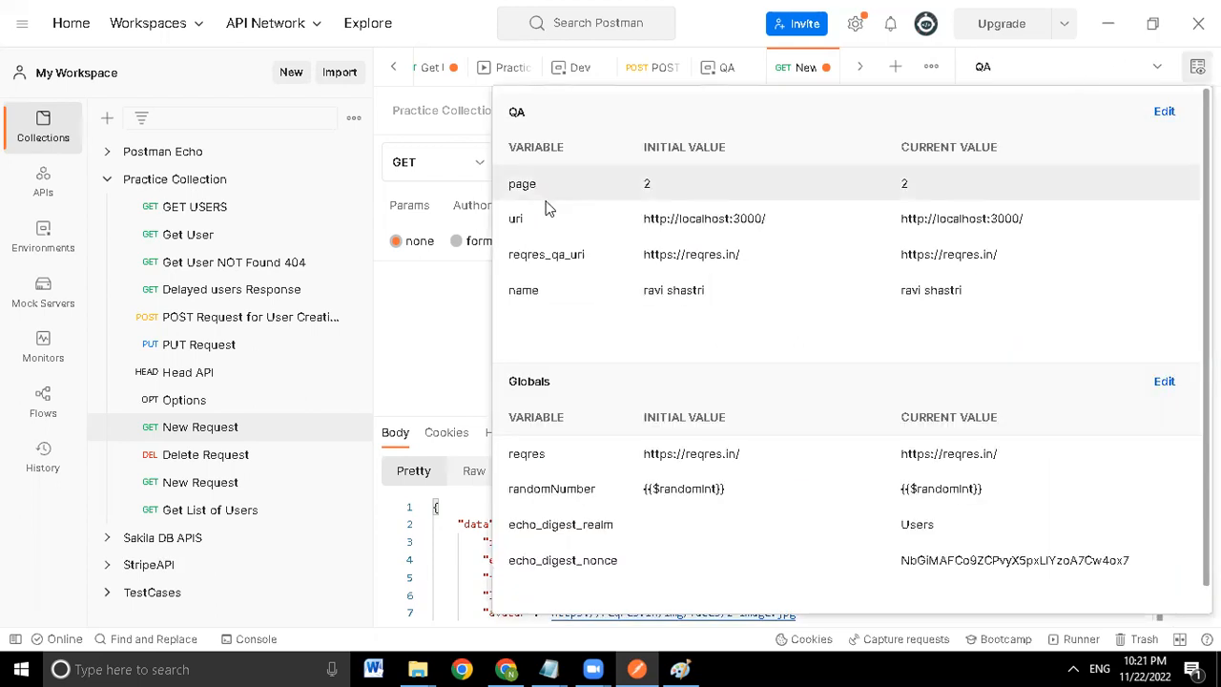
pyautogui.doubleClick(523, 112)
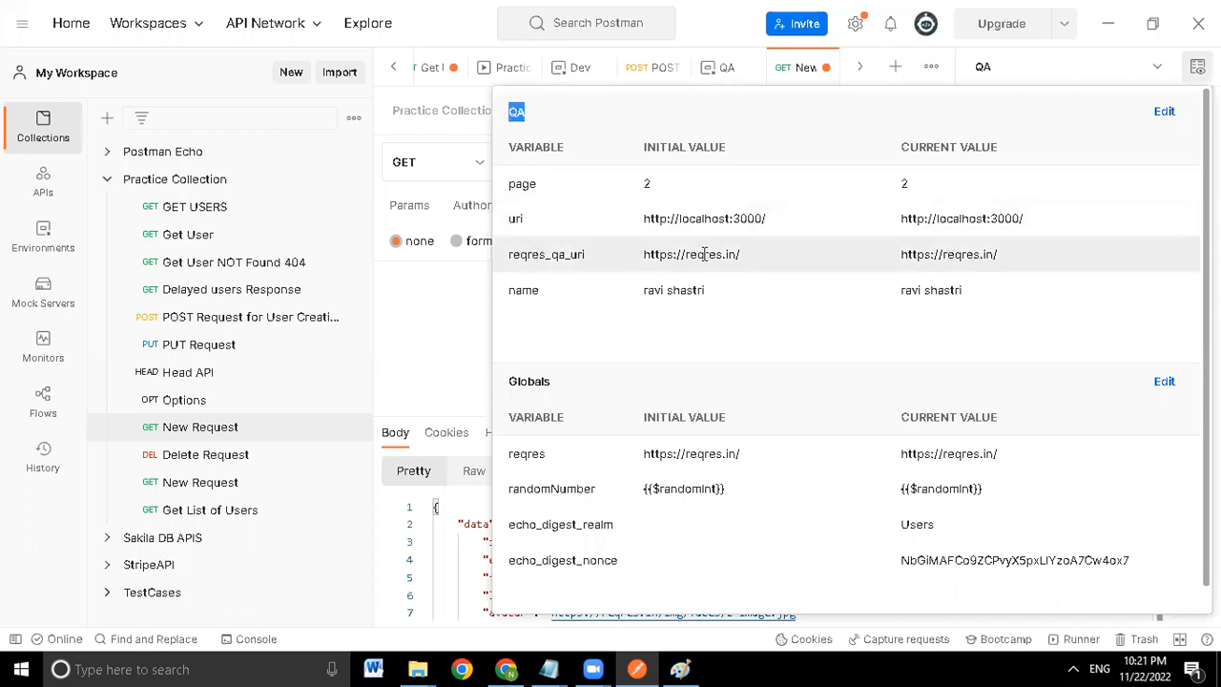
pyautogui.moveTo(743, 254); pyautogui.dragTo(591, 262)
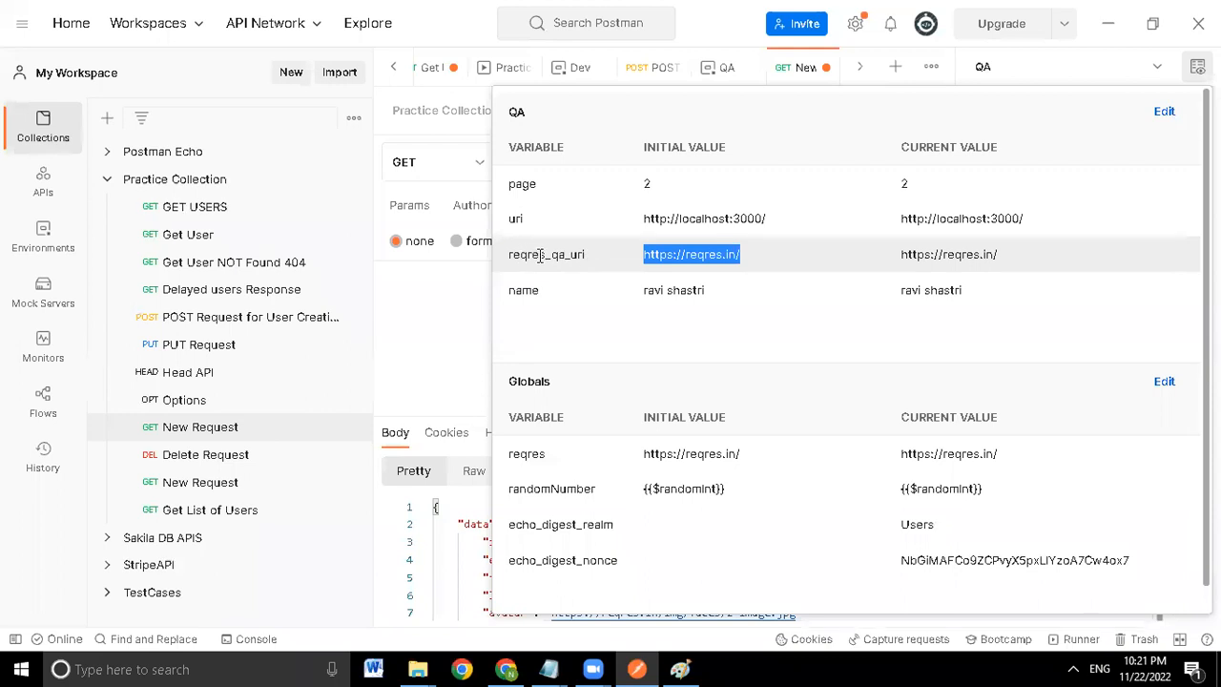
pyautogui.click(1054, 69)
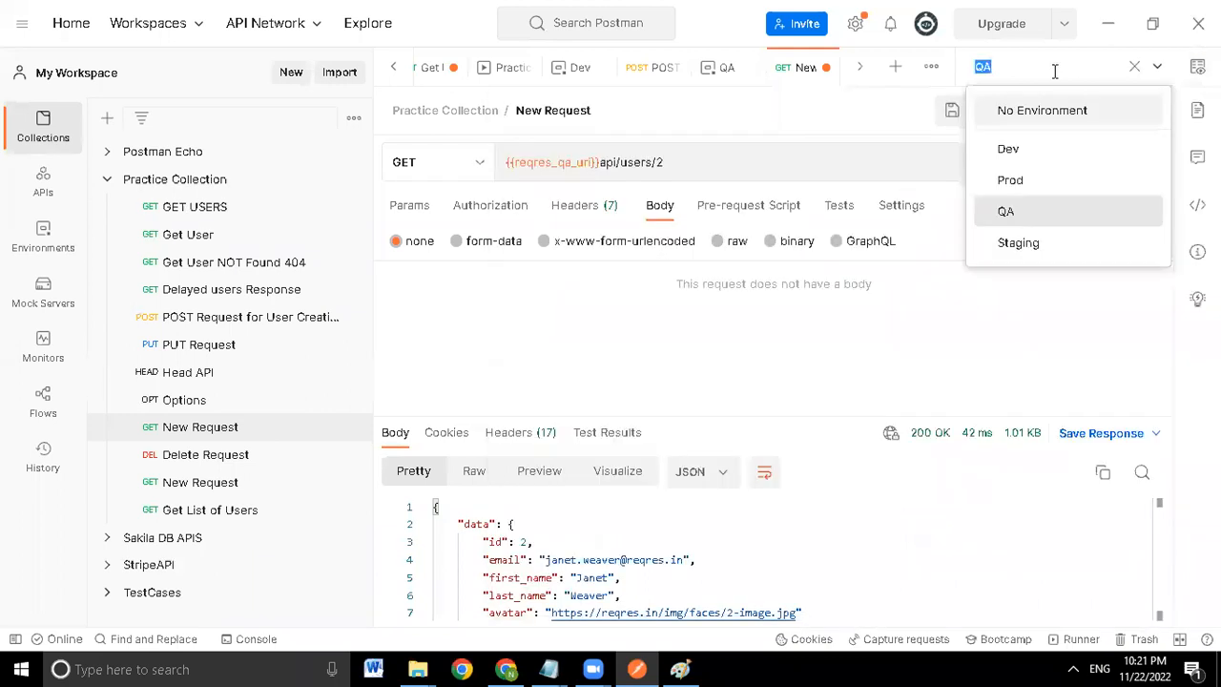
pyautogui.click(1042, 214)
pyautogui.click(1197, 66)
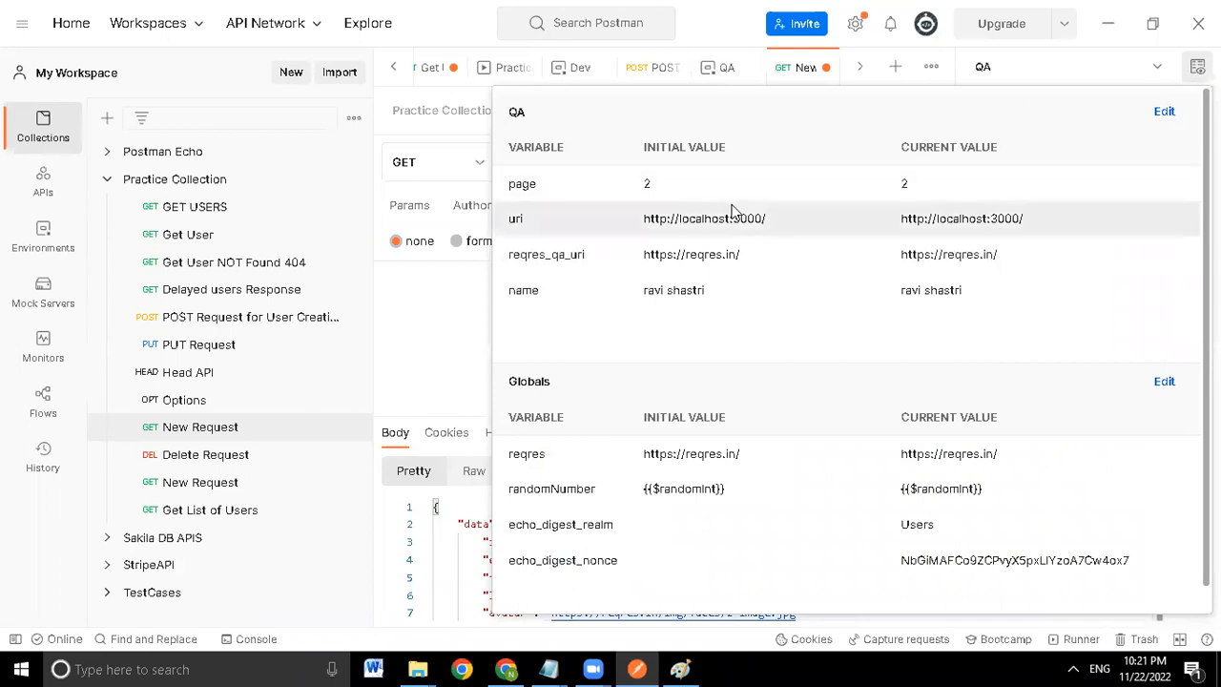
pyautogui.doubleClick(703, 254)
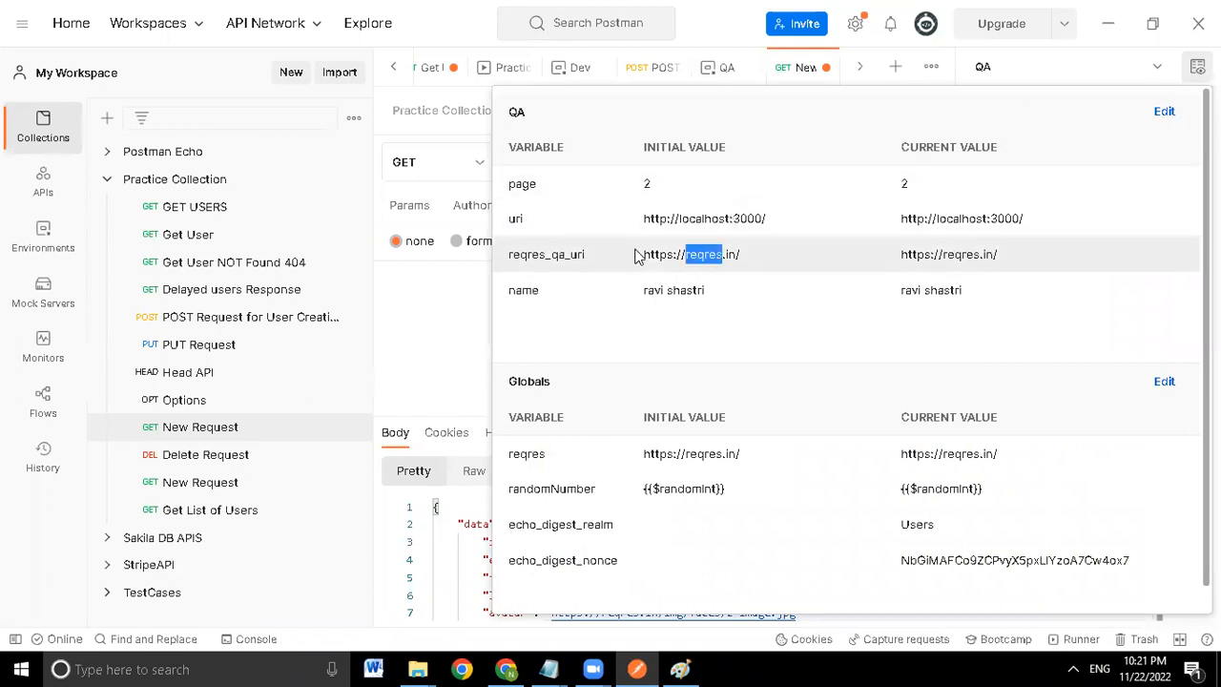
pyautogui.click(582, 253)
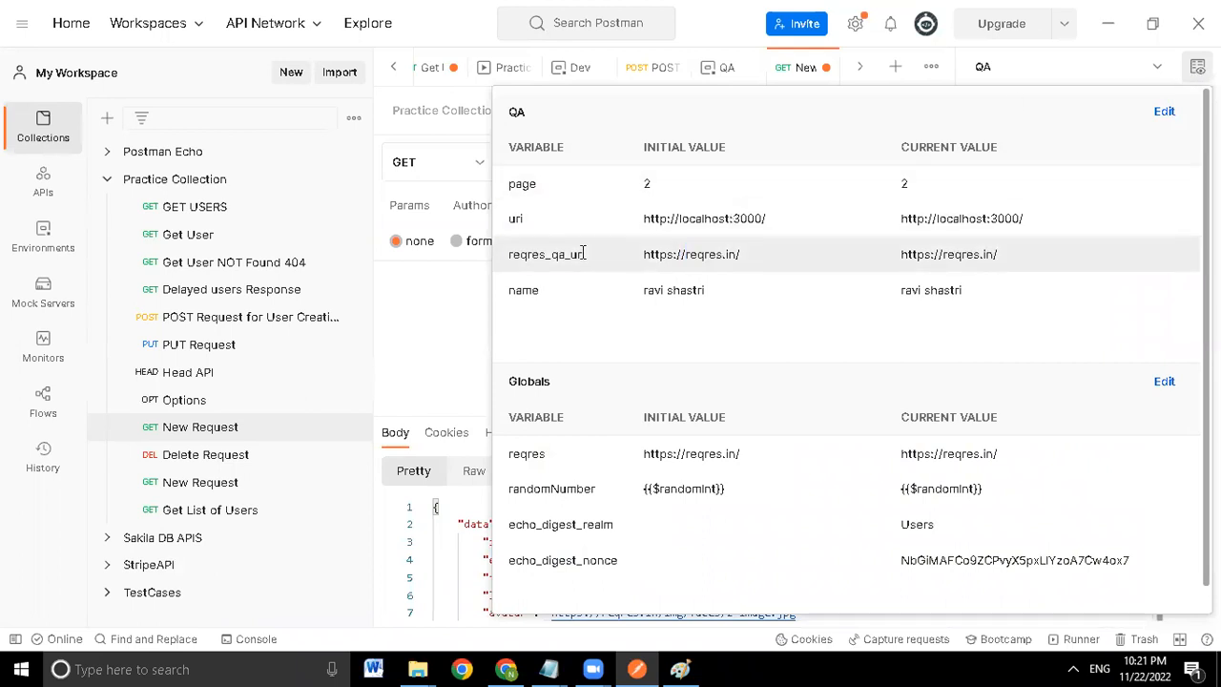
pyautogui.doubleClick(582, 253)
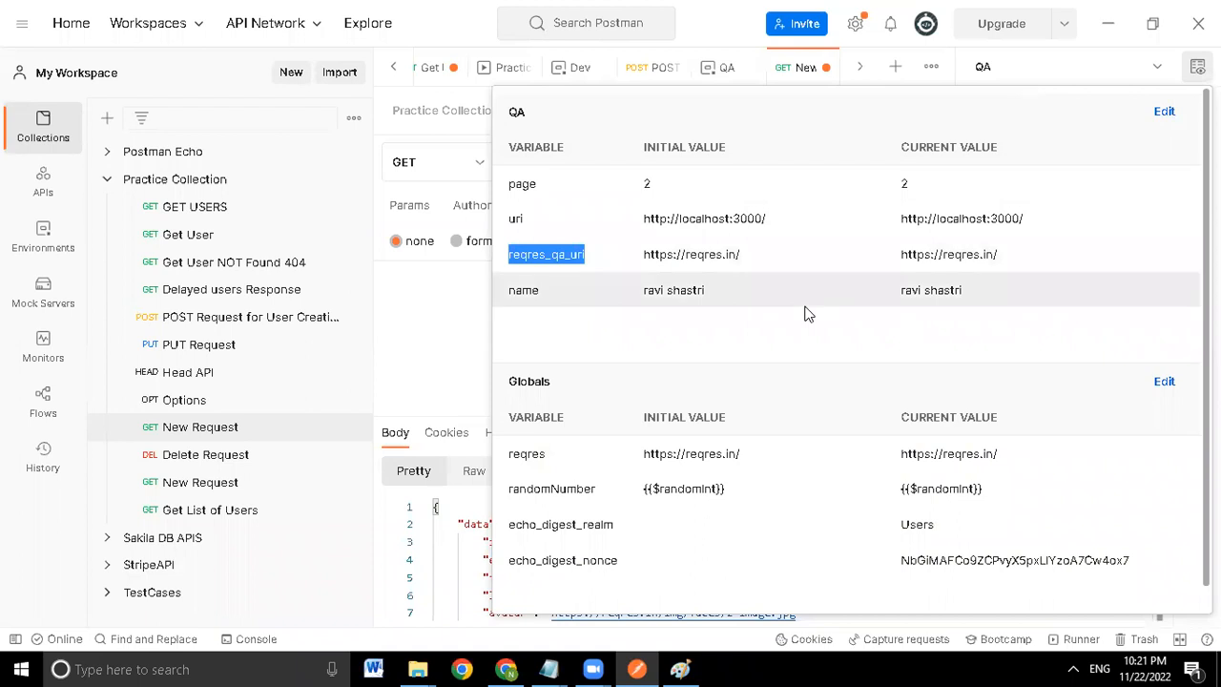
pyautogui.click(450, 287)
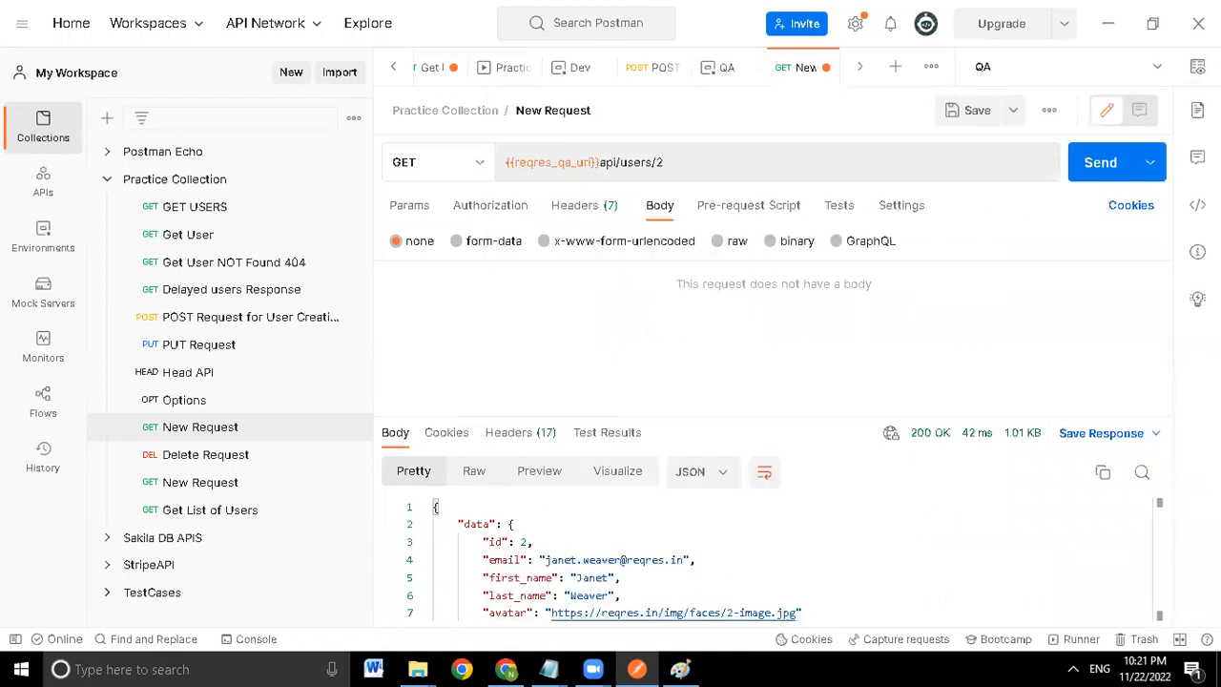
# - Open the QA environment for editing, add a user_id variable with the value 2 and save it
pyautogui.click(1196, 67)
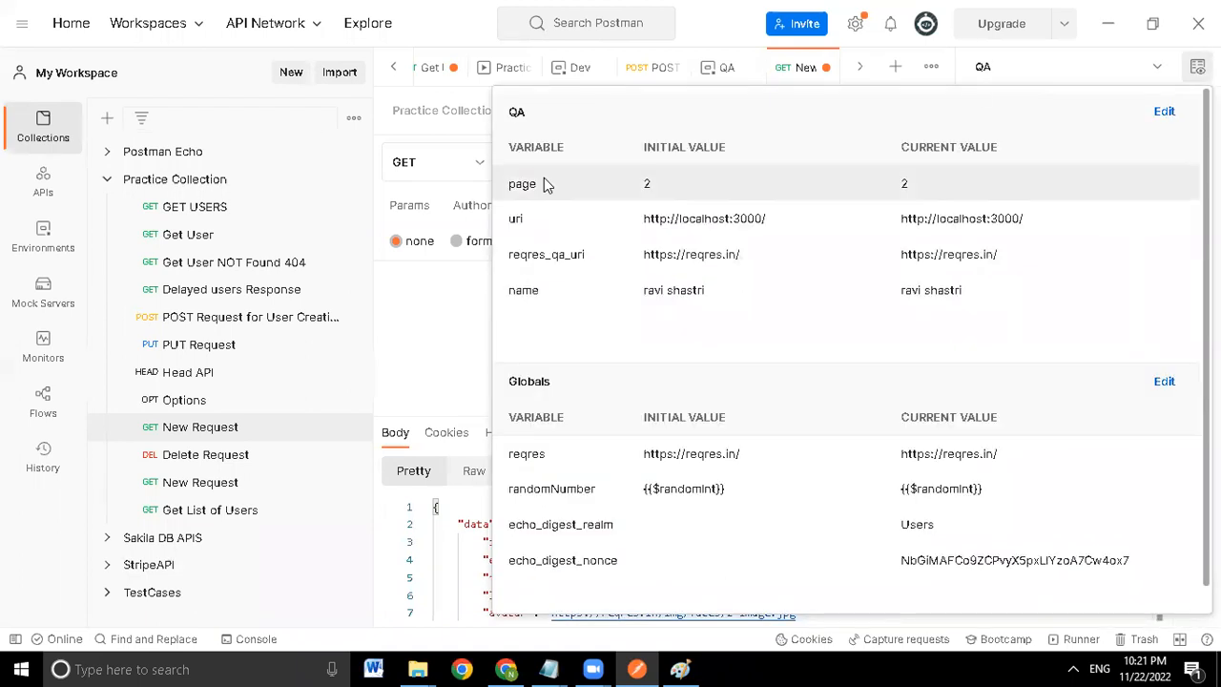
pyautogui.click(1161, 113)
pyautogui.click(475, 312)
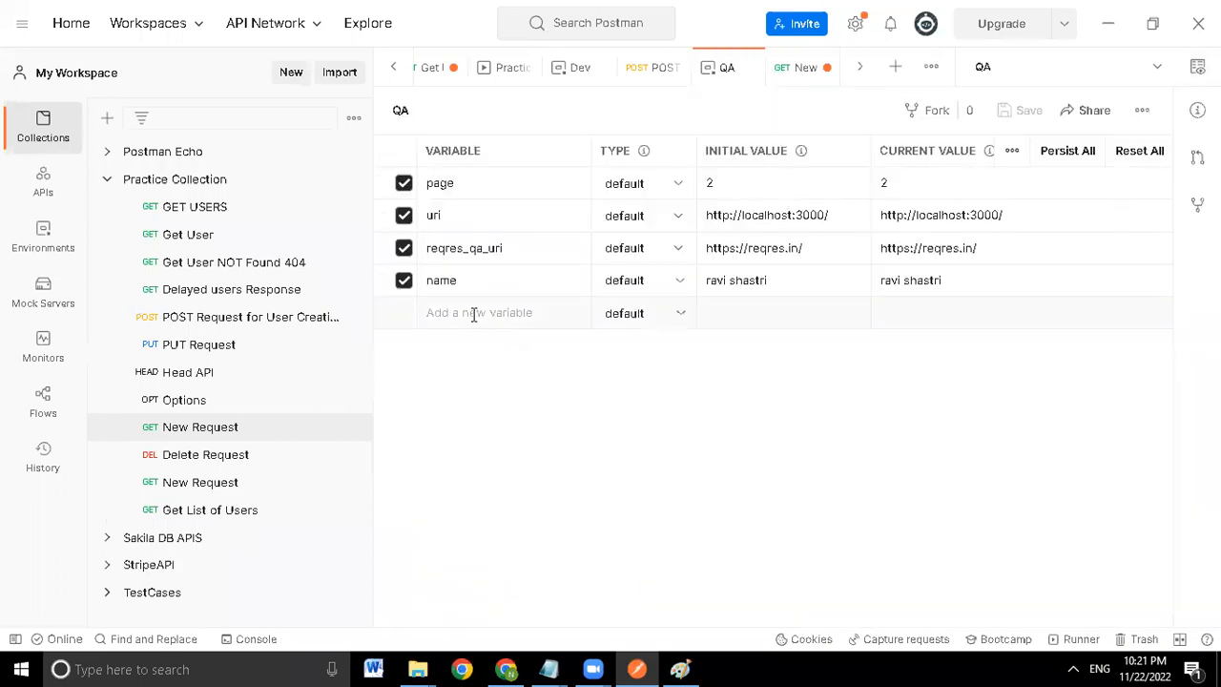
pyautogui.write('user')
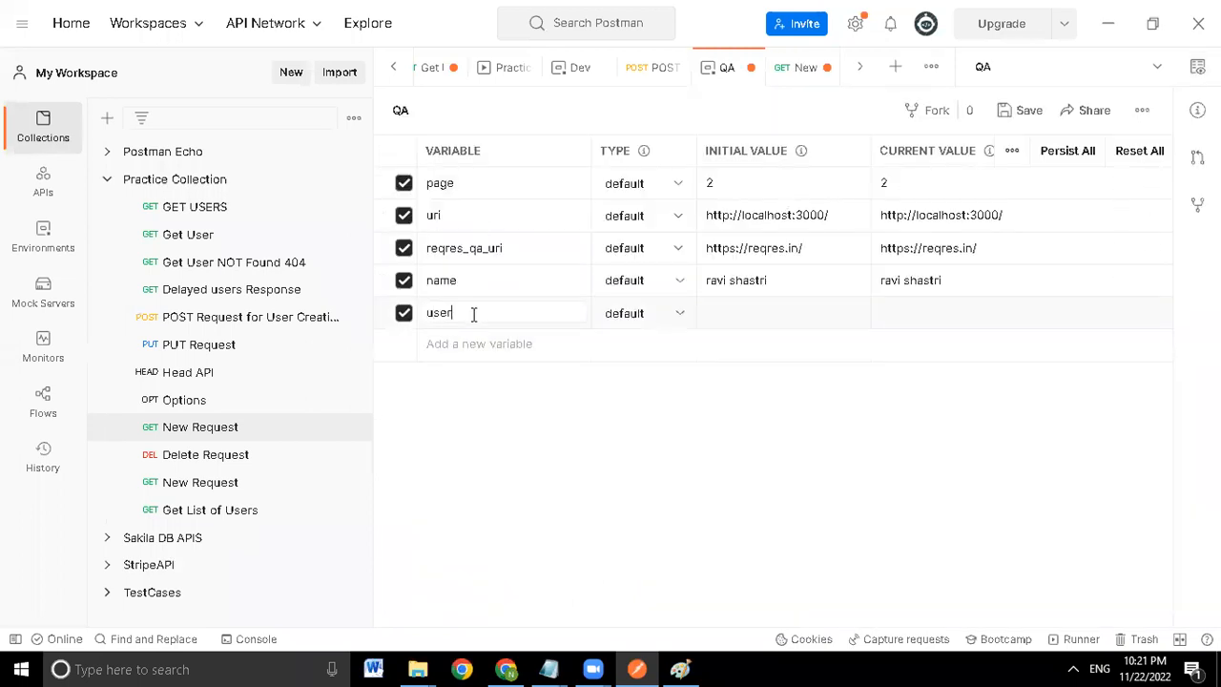
pyautogui.write('_id')
pyautogui.click(713, 321)
pyautogui.click(1016, 109)
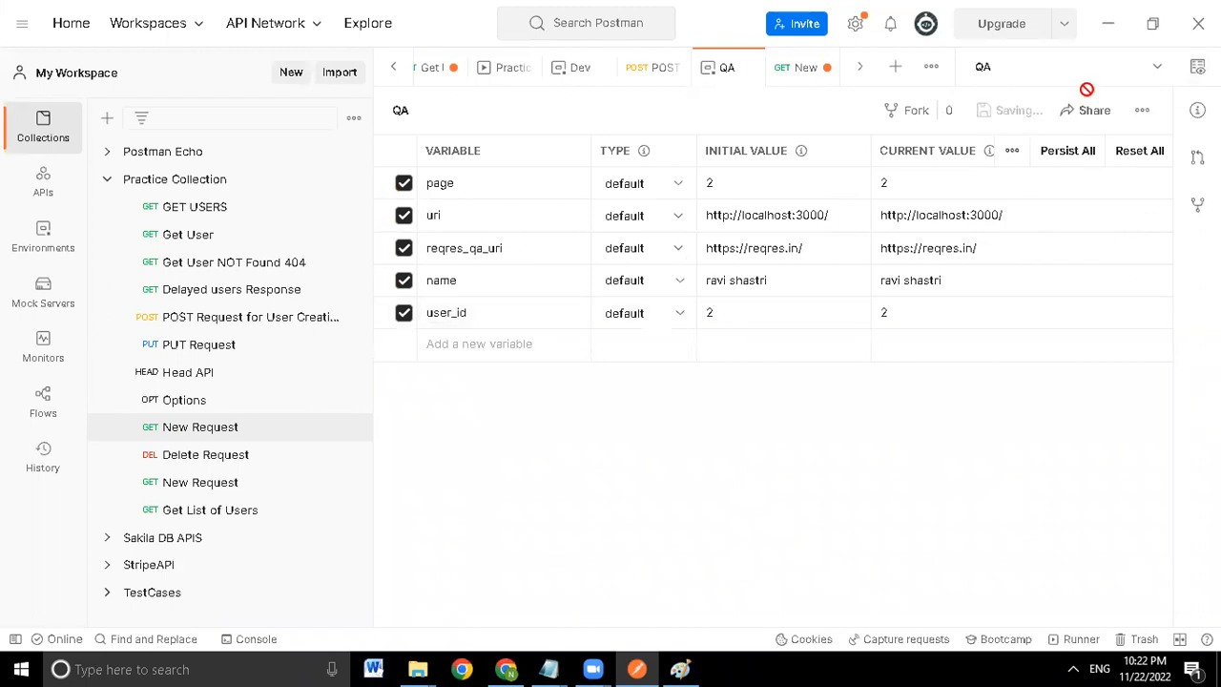
# - Switch the active environment from QA to Dev
pyautogui.click(1194, 73)
pyautogui.click(1144, 74)
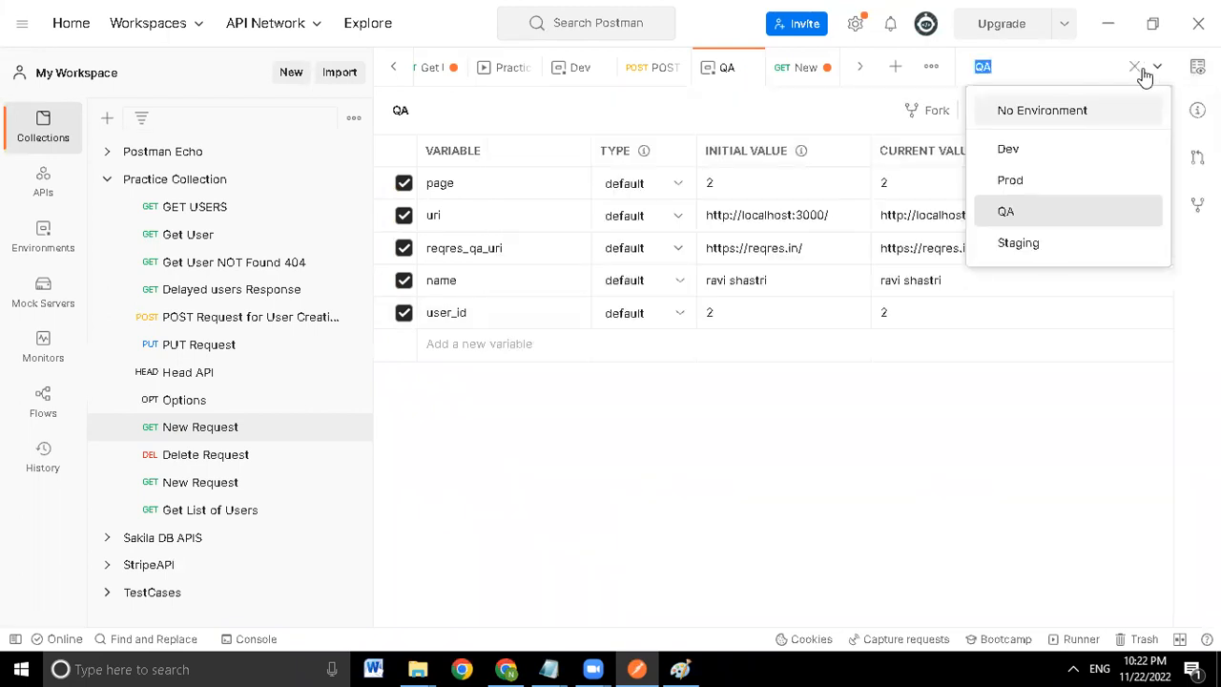
pyautogui.click(1036, 158)
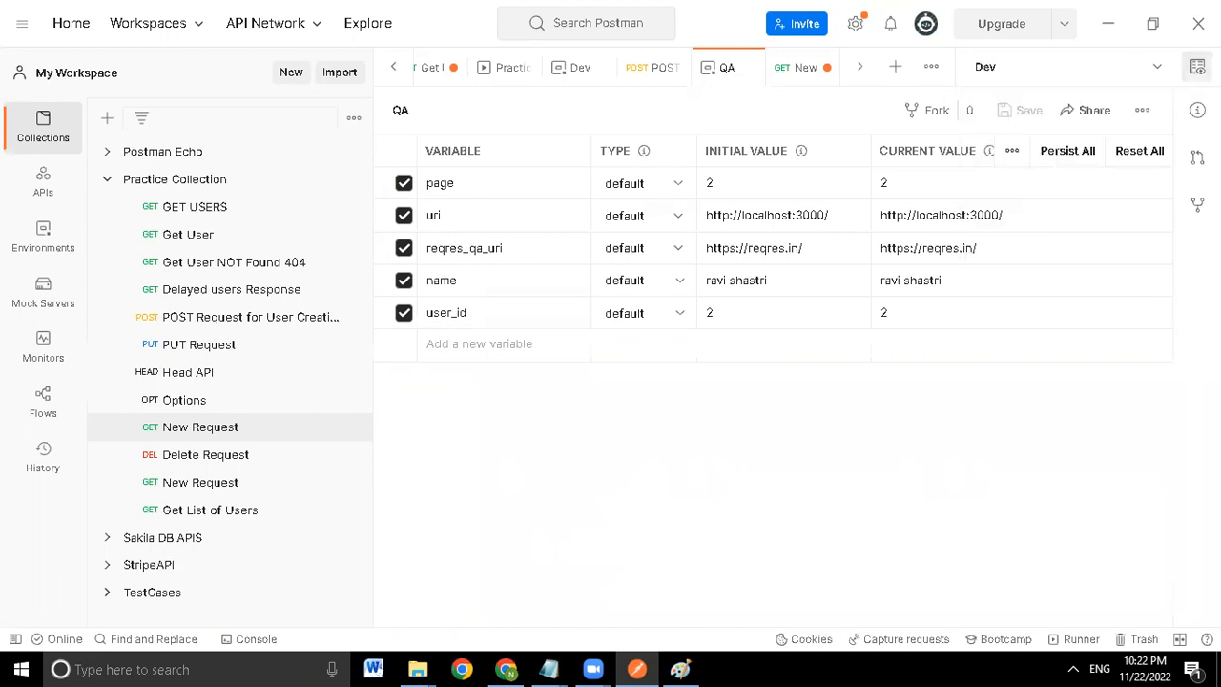
# - Open the Dev environment for editing, set both the initial and current value of user_id to 1 and save it
pyautogui.click(1197, 66)
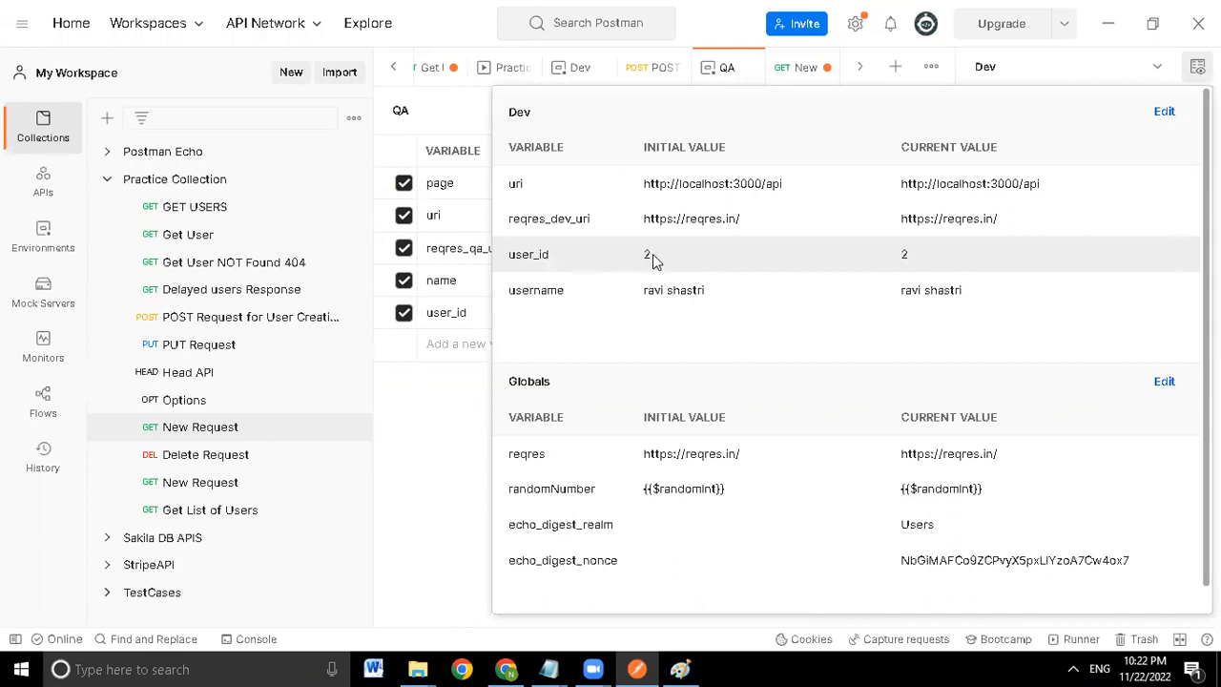
pyautogui.click(1157, 113)
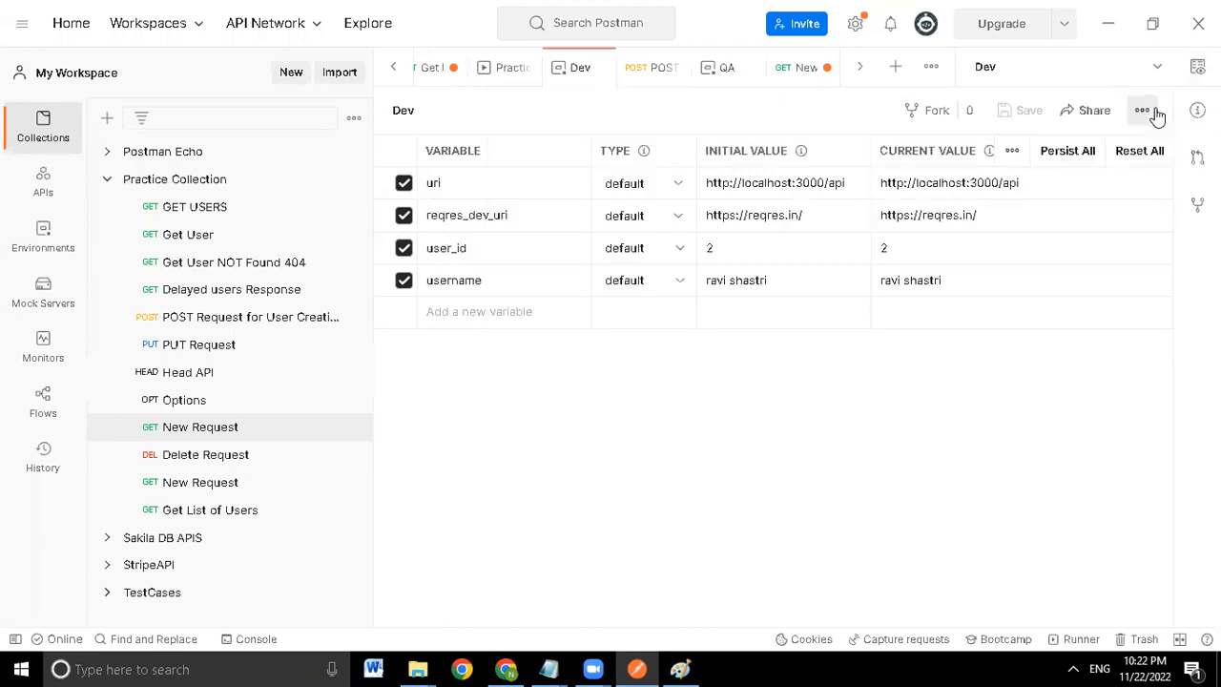
pyautogui.click(736, 246)
pyautogui.press('BackSpace')
pyautogui.write('2')
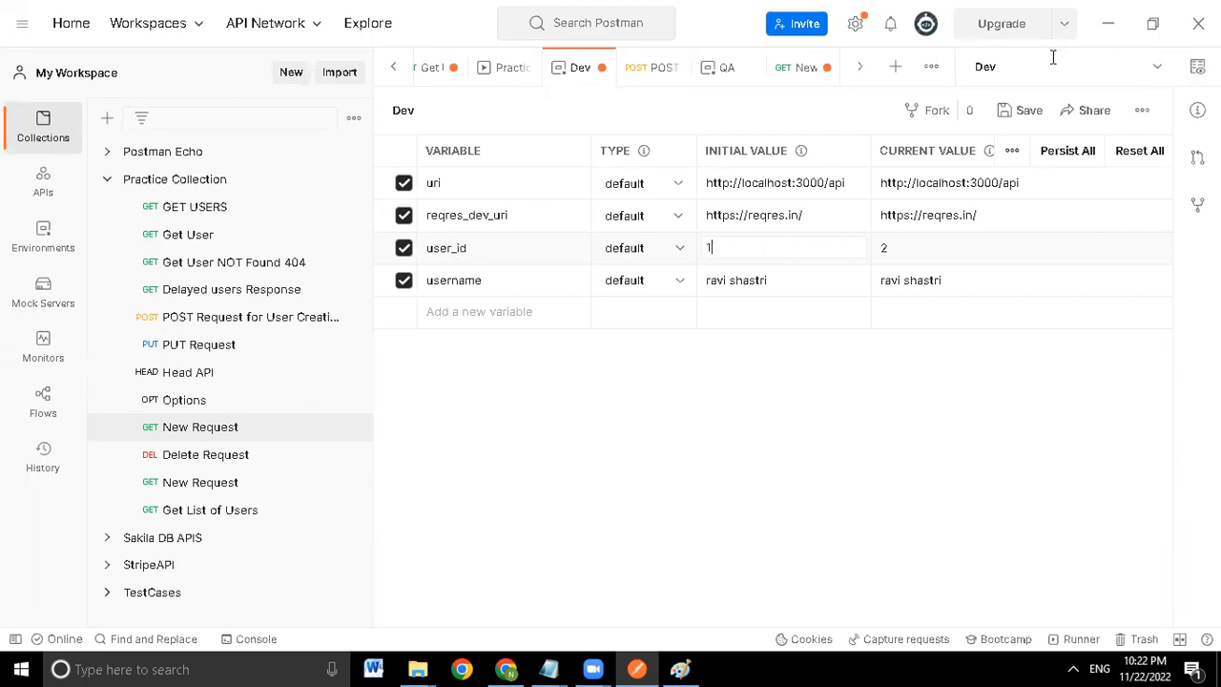
pyautogui.click(1023, 110)
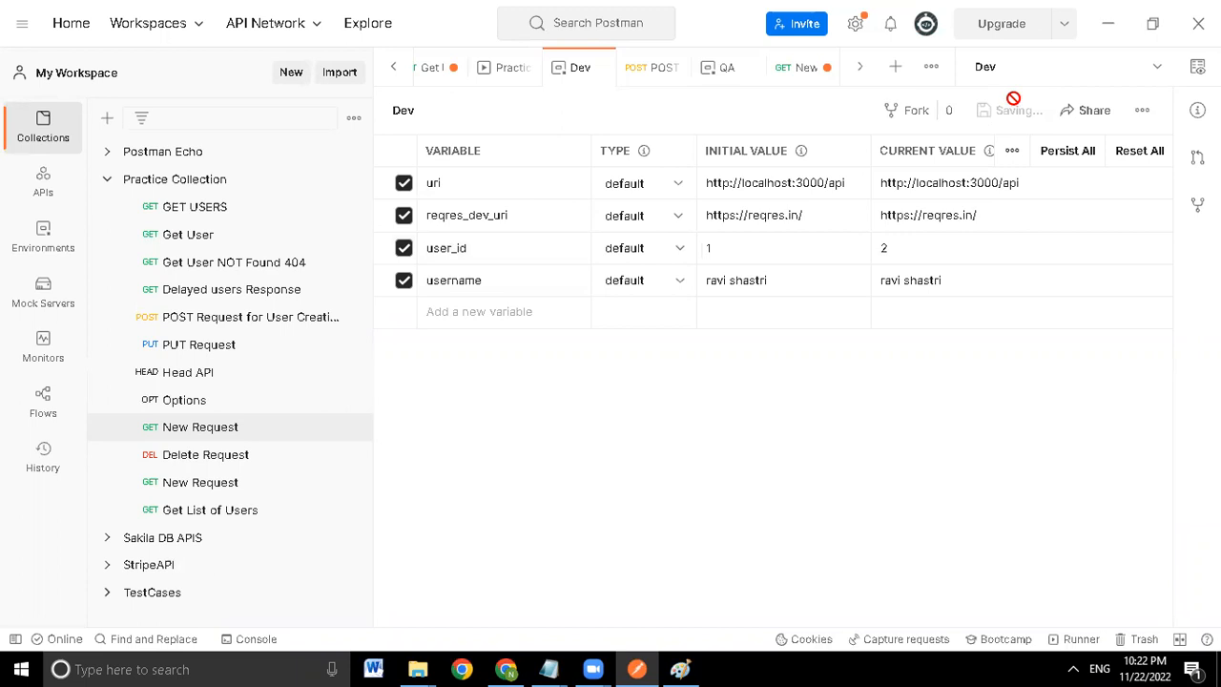
pyautogui.click(919, 247)
pyautogui.press('BackSpace')
pyautogui.write('1')
pyautogui.click(1016, 110)
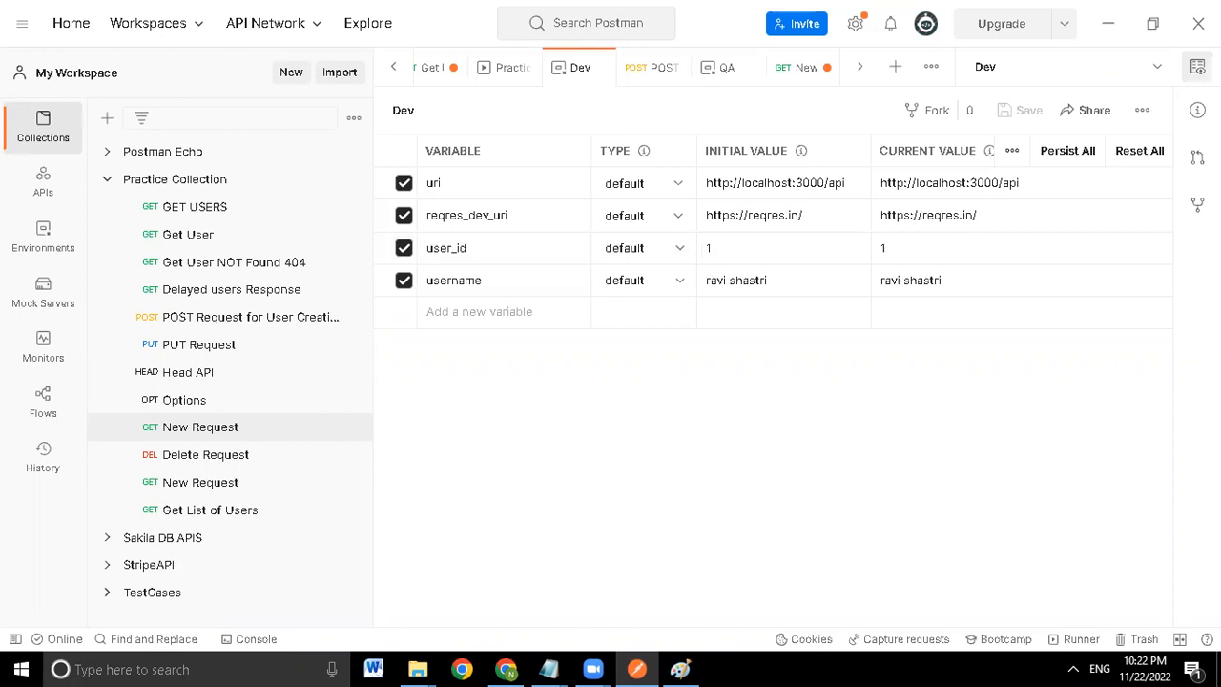
pyautogui.click(1196, 67)
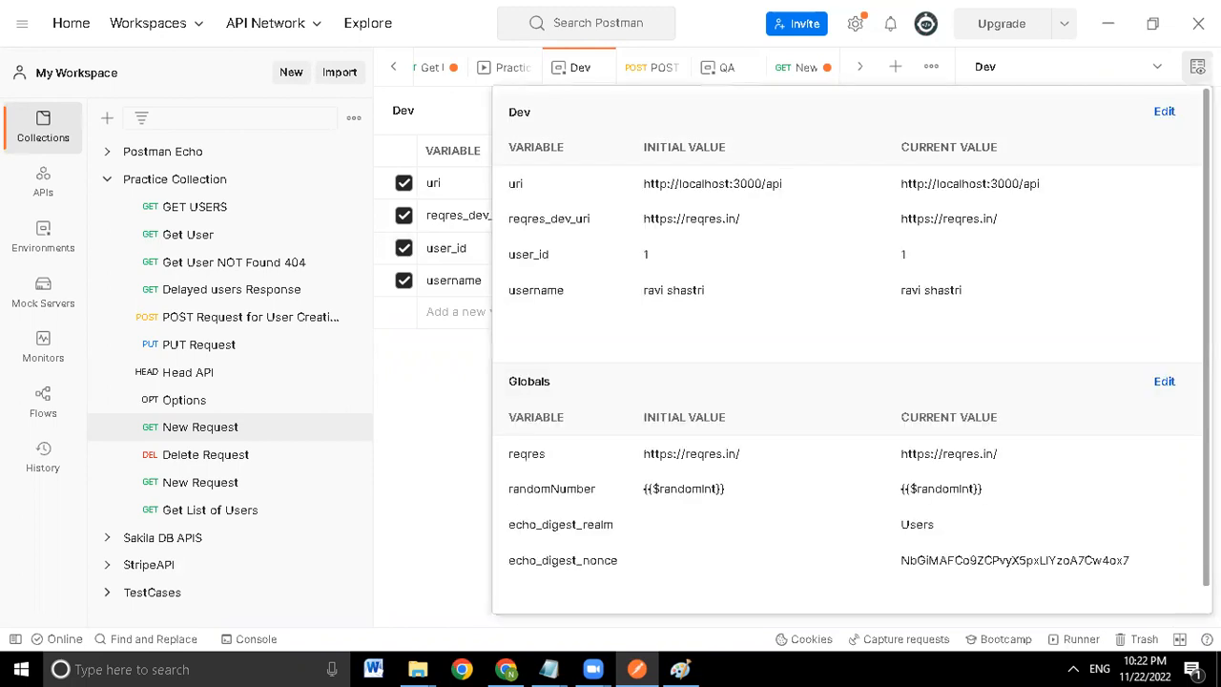
pyautogui.click(1197, 67)
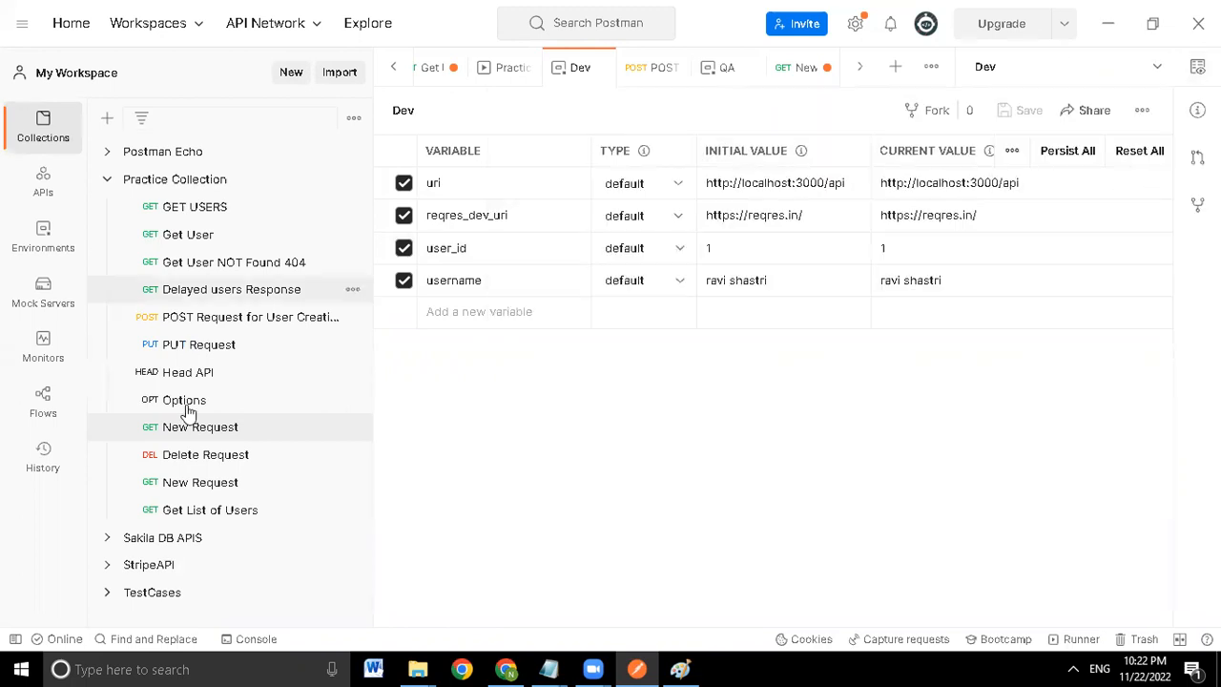
# - Return to New Request and compare the variable in its URL with the active environment
pyautogui.click(200, 429)
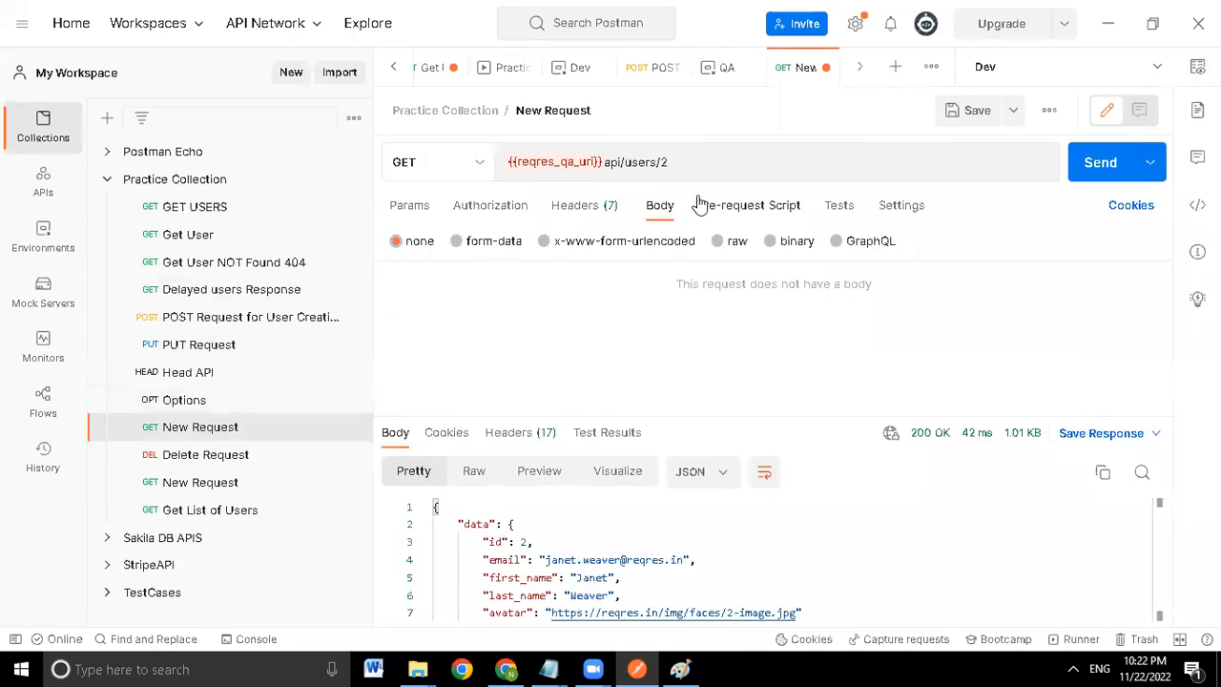
pyautogui.doubleClick(578, 158)
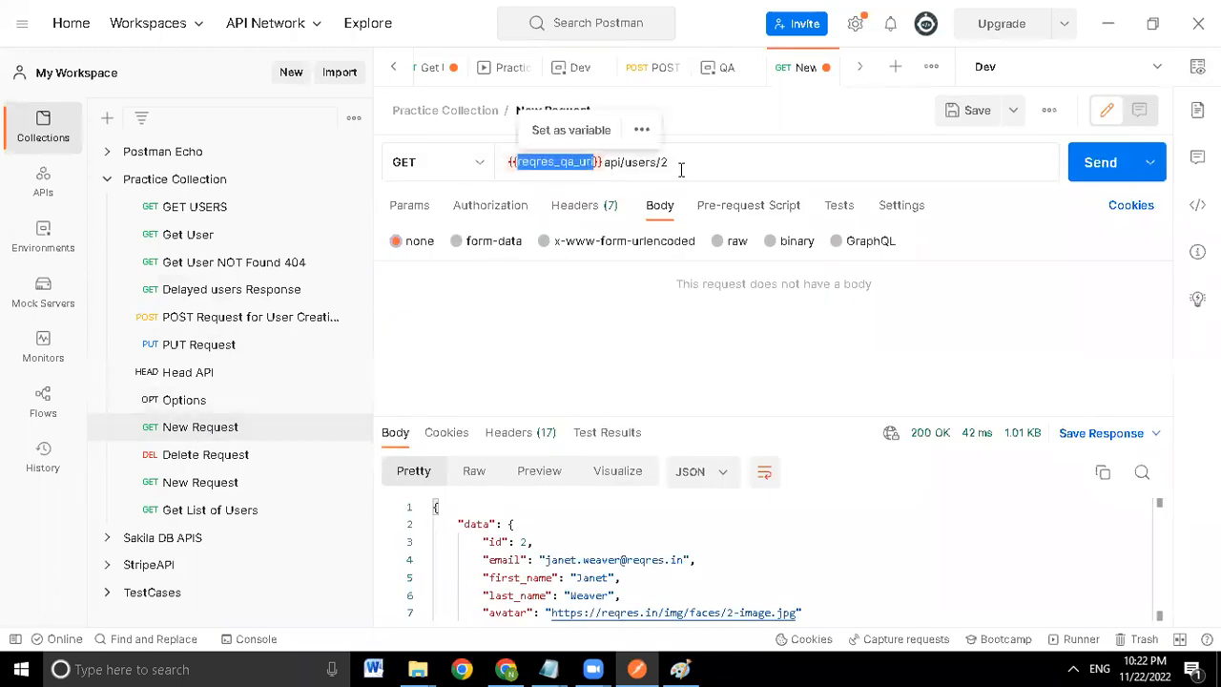
pyautogui.click(1073, 51)
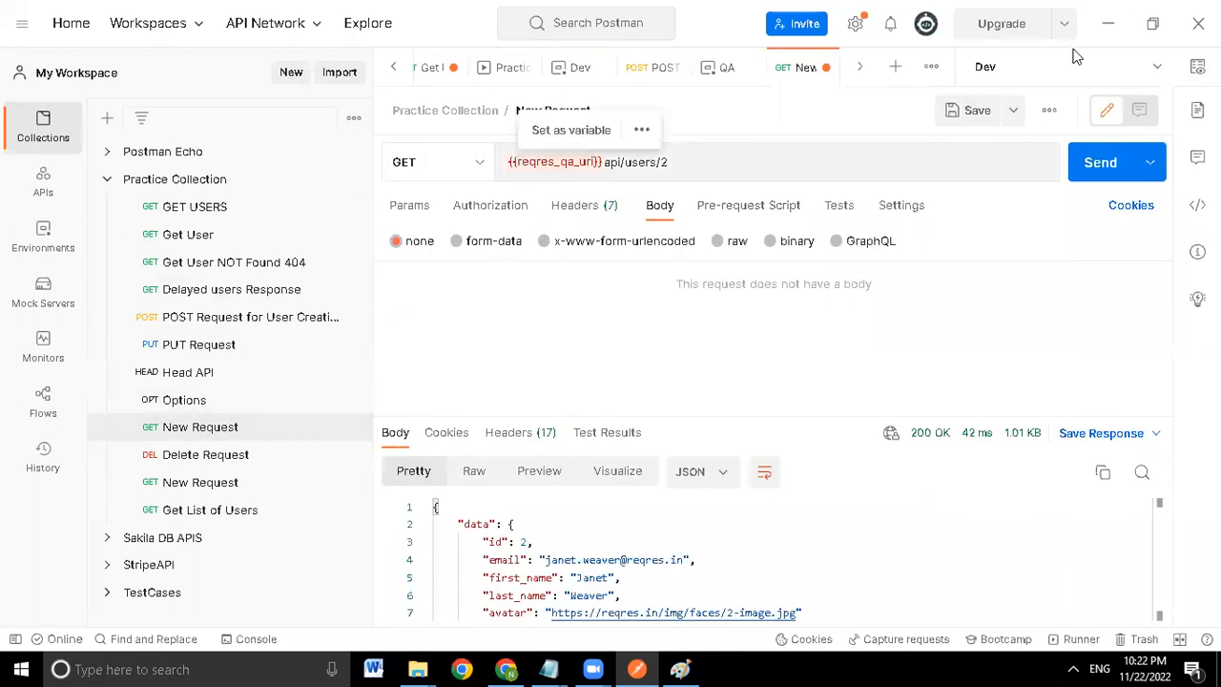
pyautogui.click(1069, 61)
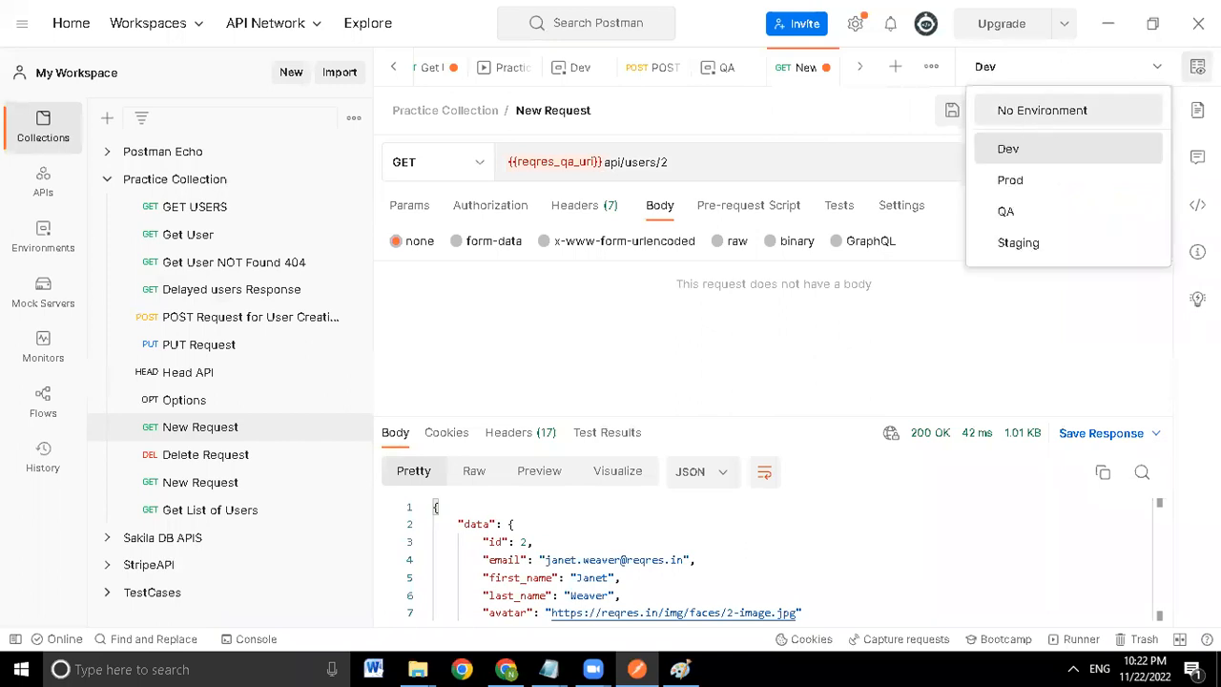
# - Open the Dev environment for editing, rename its reqres_dev_uri variable to url and save it
pyautogui.click(1197, 65)
pyautogui.click(1162, 111)
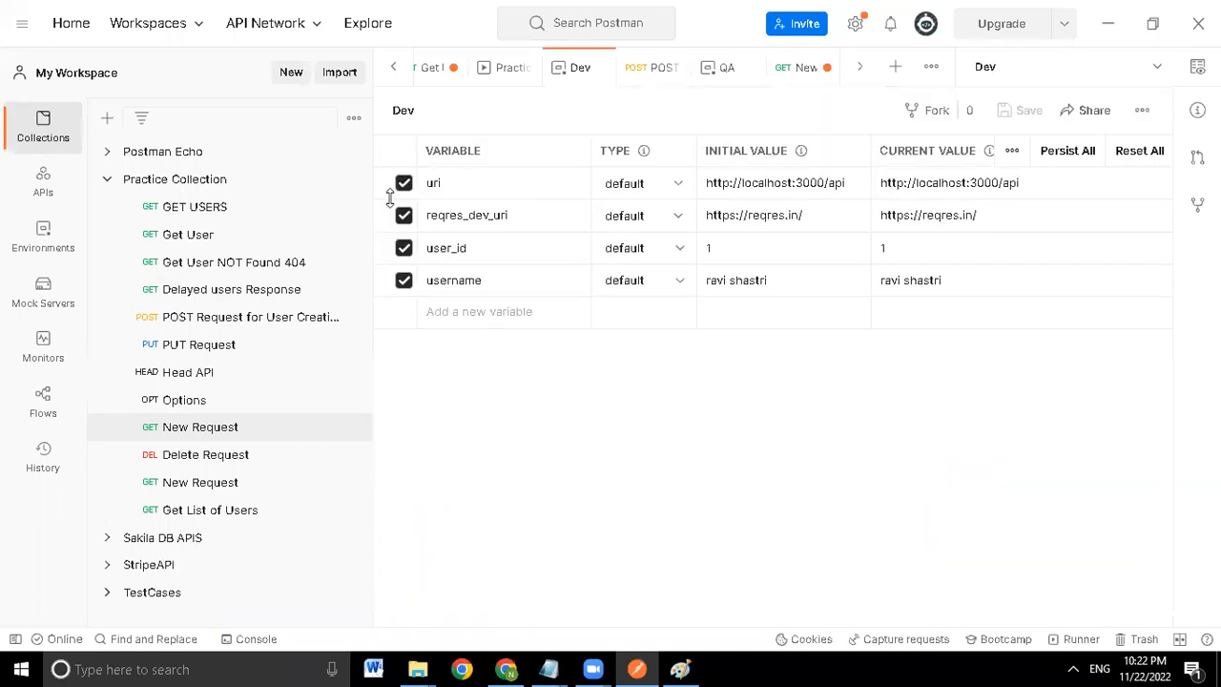
pyautogui.click(468, 184)
pyautogui.click(510, 215)
pyautogui.doubleClick(510, 216)
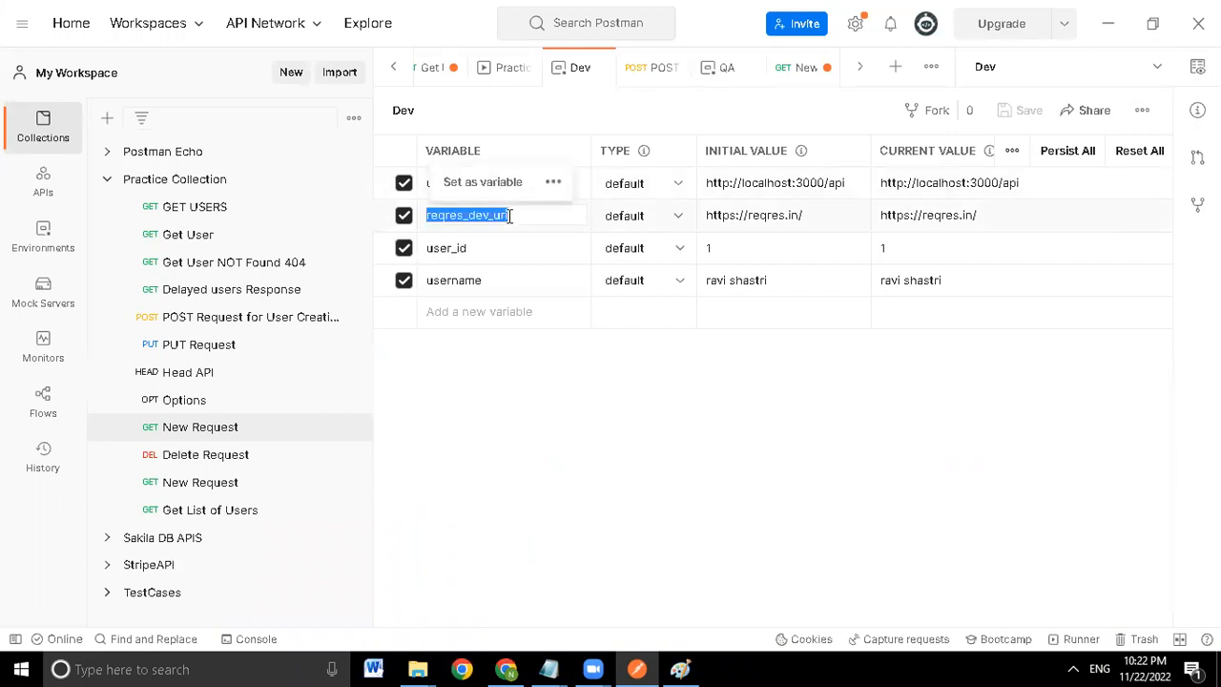
pyautogui.write('U')
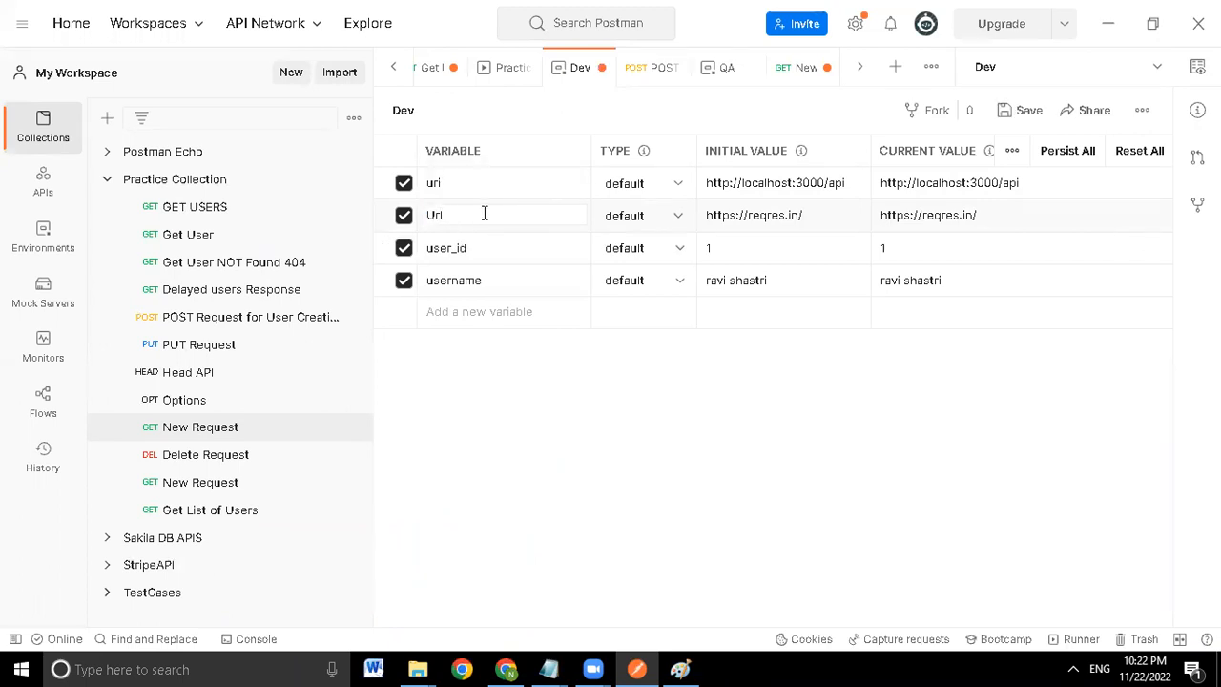
pyautogui.press('BackSpace')
pyautogui.write('u')
pyautogui.hotkey('ctrl', 's')
# - Make QA the active environment, replace the base variable in New Request's URL with {{url}} and save the request
pyautogui.click(1074, 82)
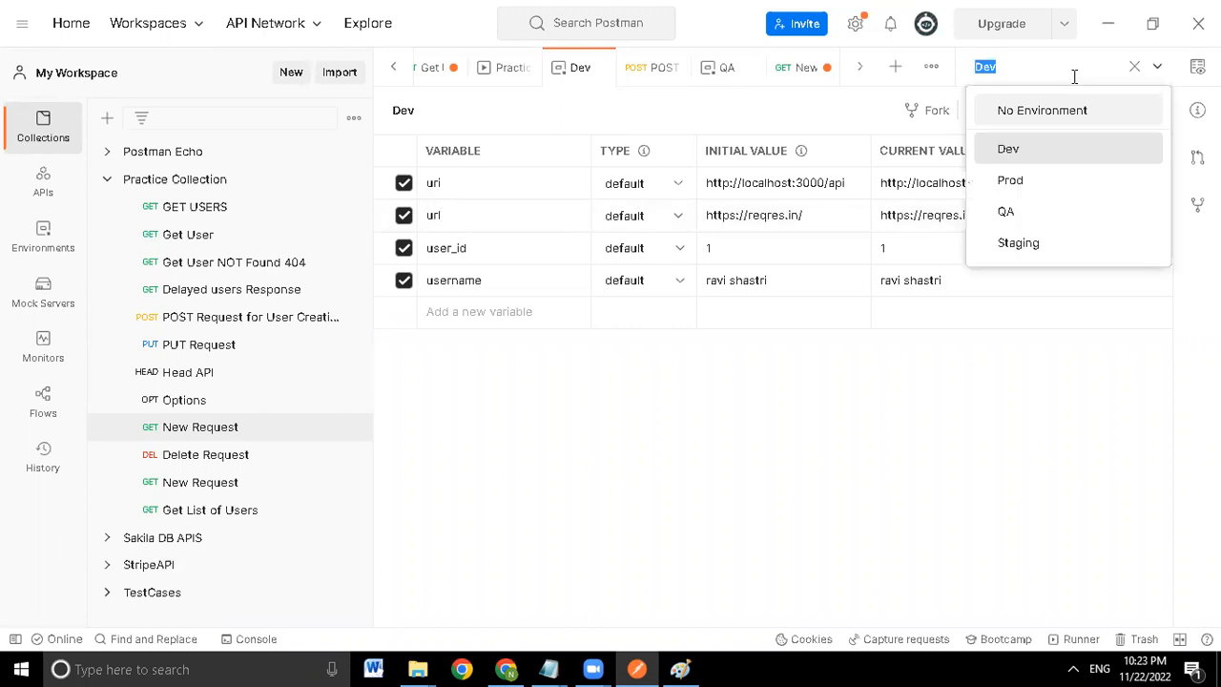
pyautogui.click(1008, 211)
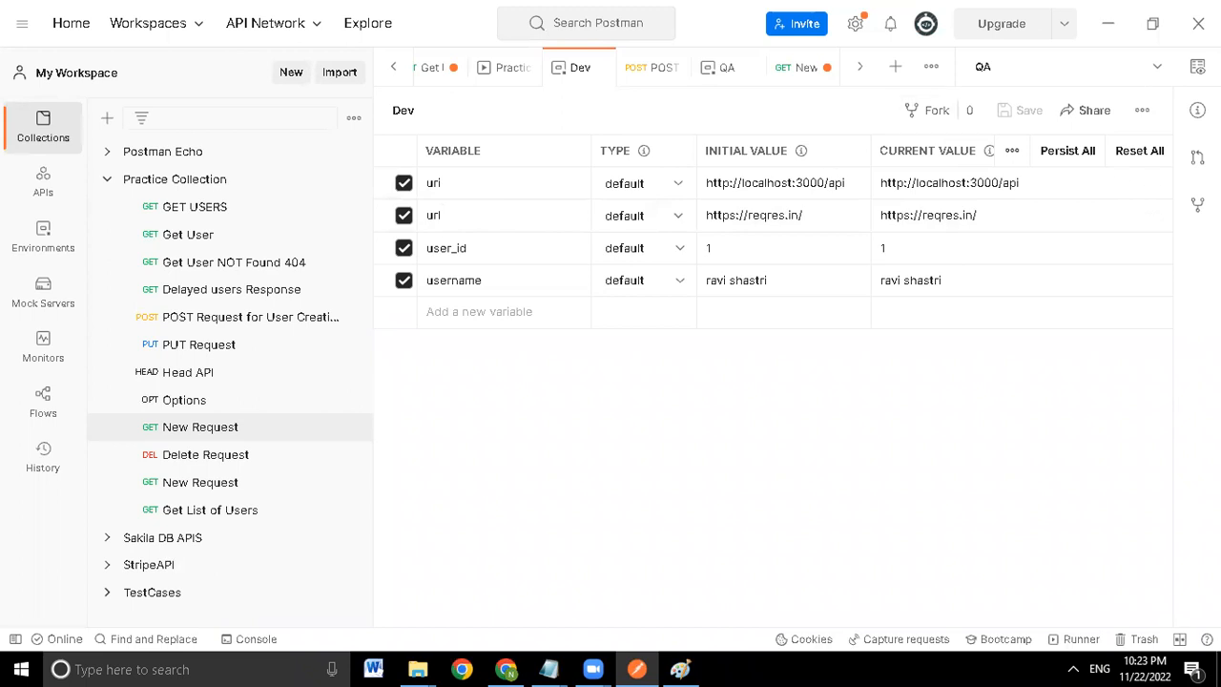
pyautogui.click(186, 431)
pyautogui.doubleClick(543, 164)
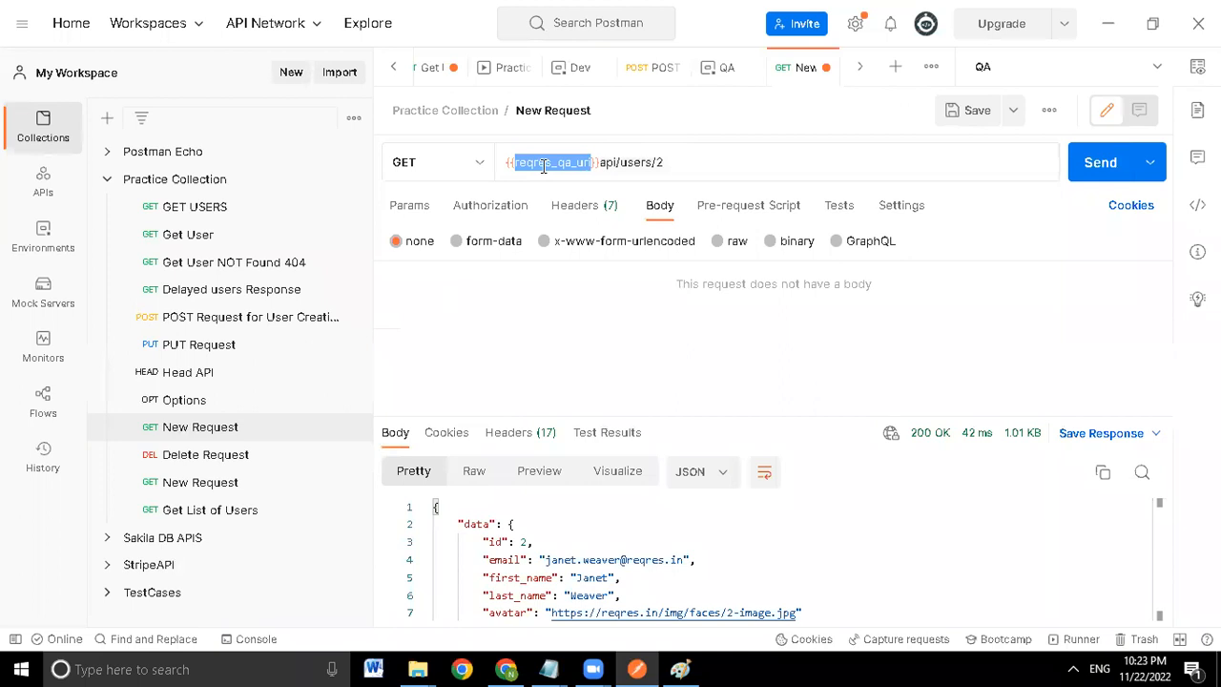
pyautogui.write('url')
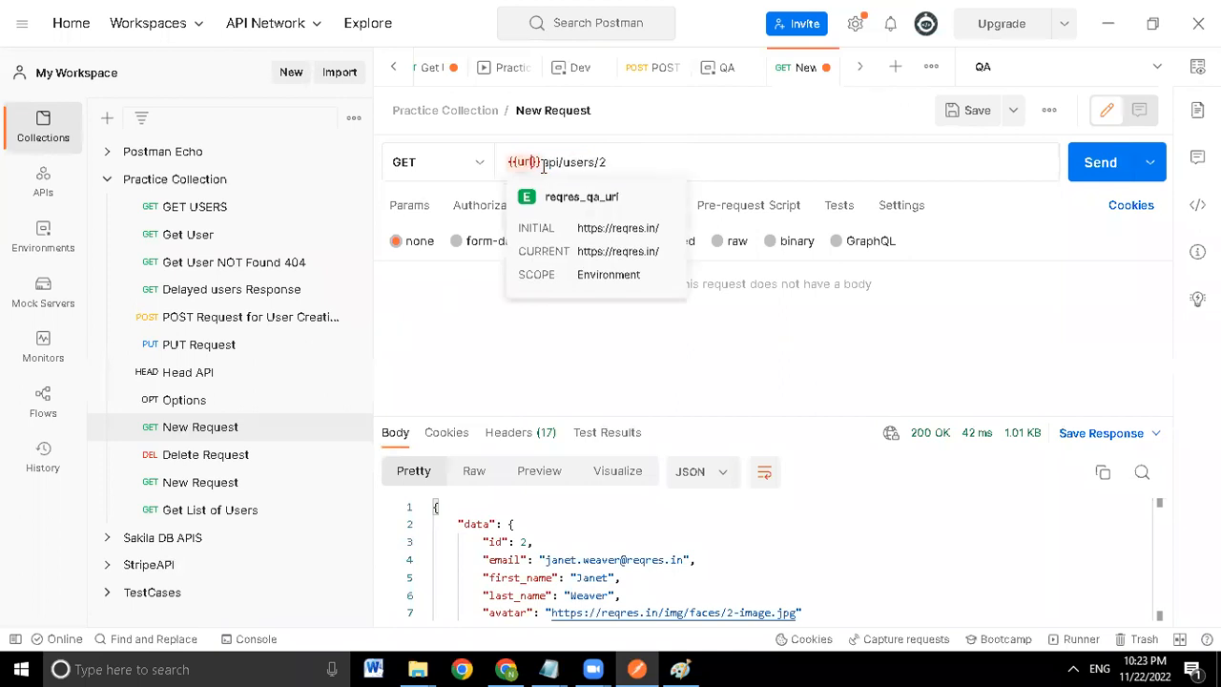
pyautogui.hotkey('ctrl', 's')
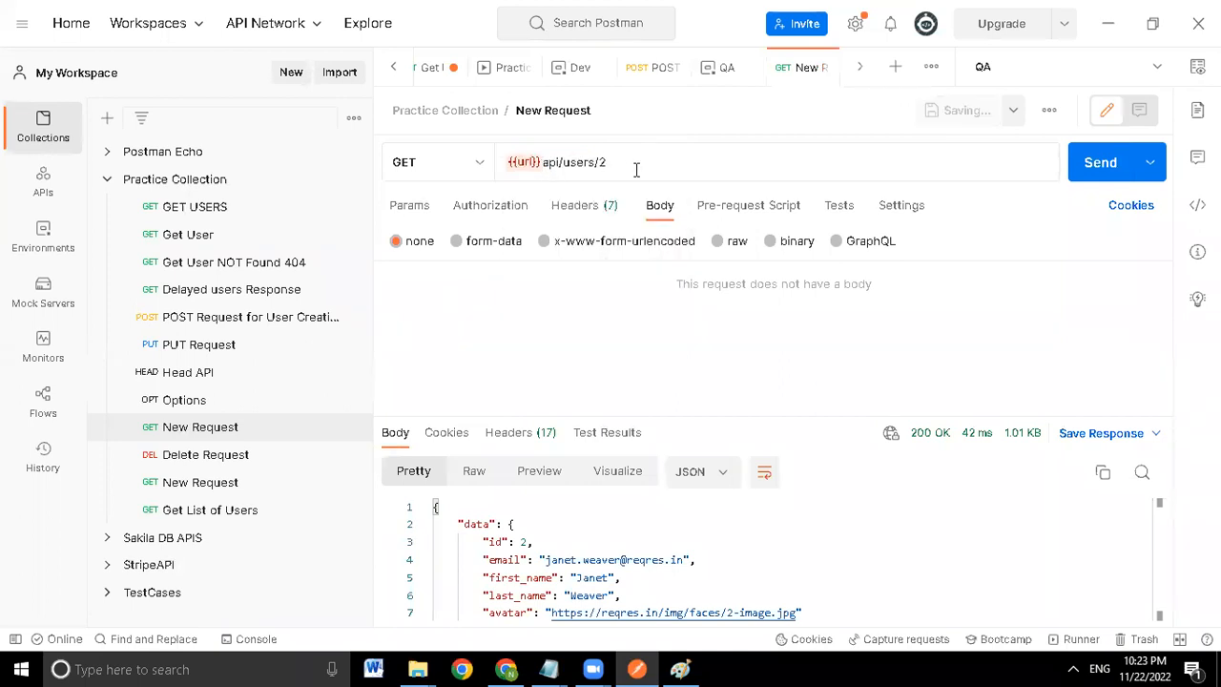
# - Open the QA environment for editing, rename its reqres_qa_uri variable to url and save it
pyautogui.click(1197, 67)
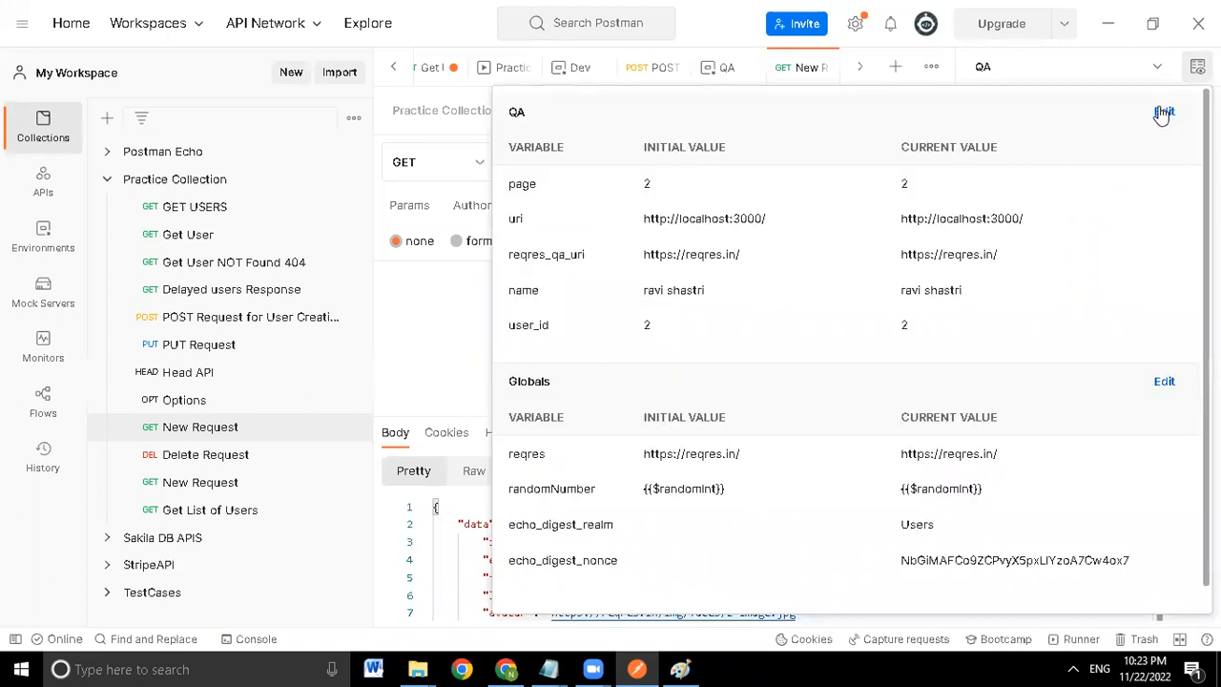
pyautogui.click(1163, 113)
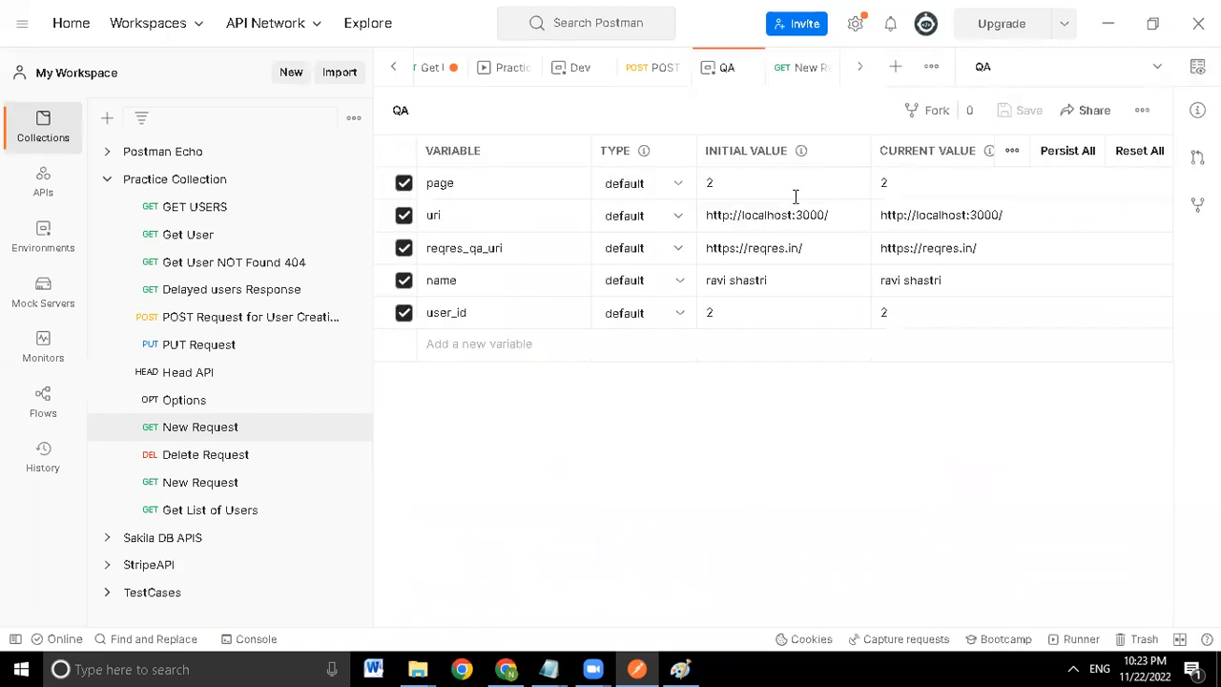
pyautogui.doubleClick(475, 245)
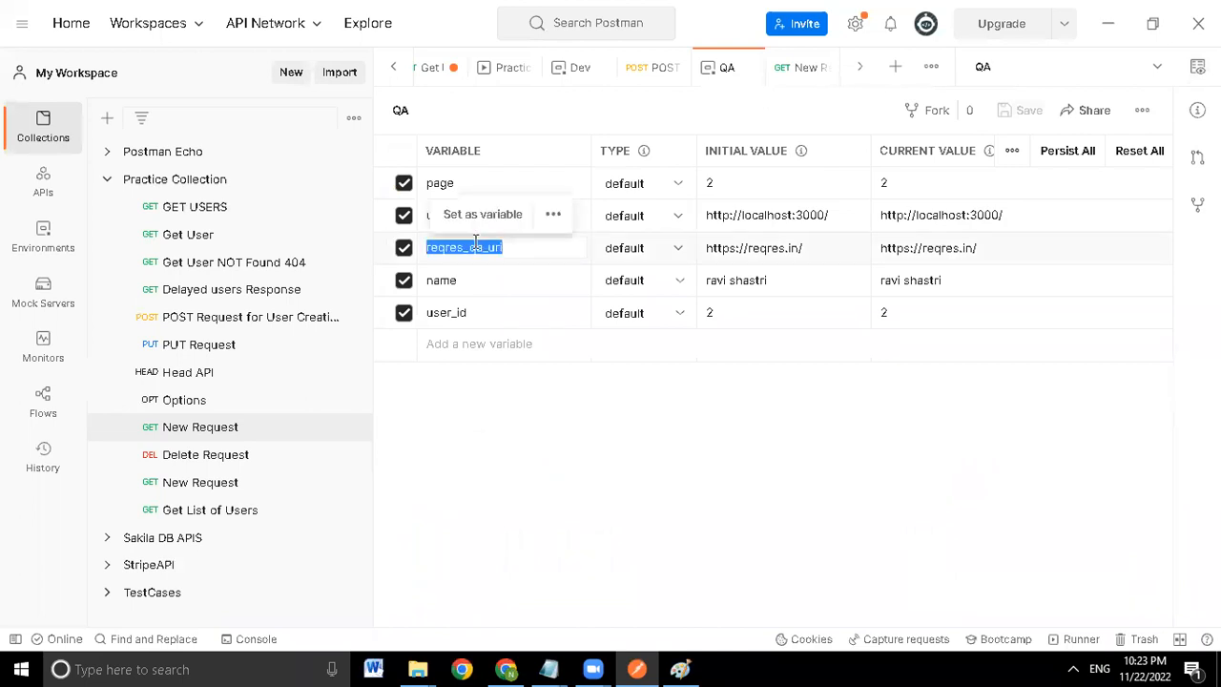
pyautogui.write('u')
pyautogui.hotkey('ctrl', 's')
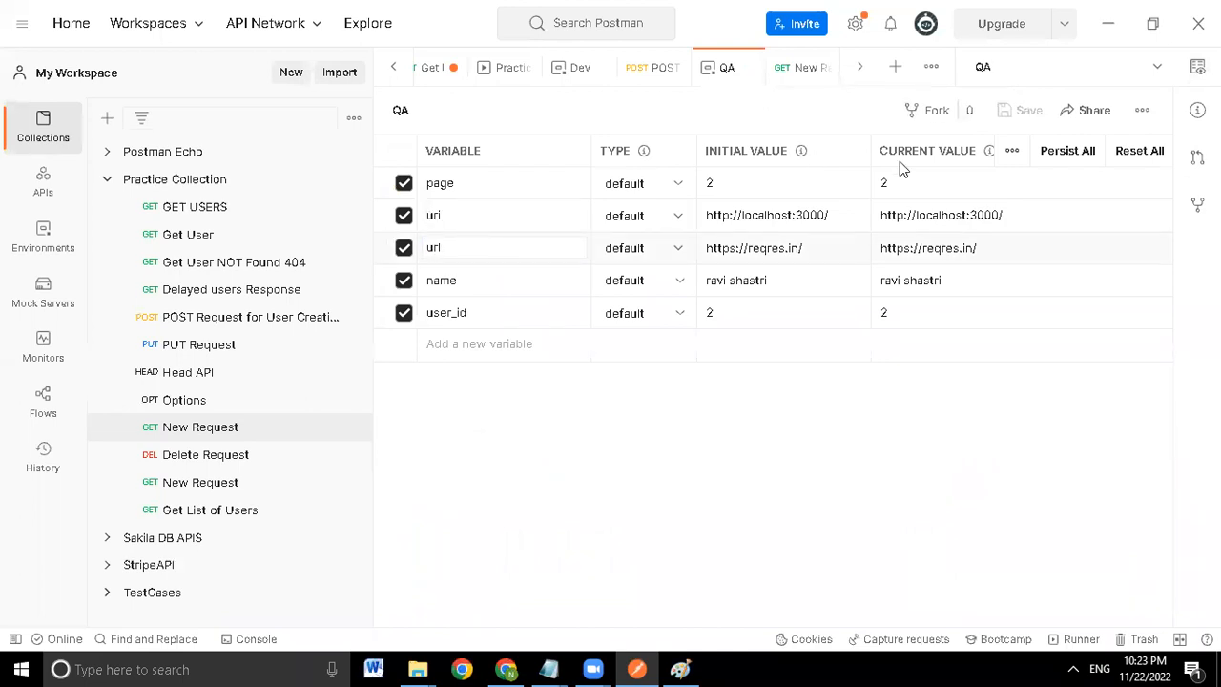
# - Replace the user number at the end of New Request's URL with {{user_id}} and save the request
pyautogui.click(229, 431)
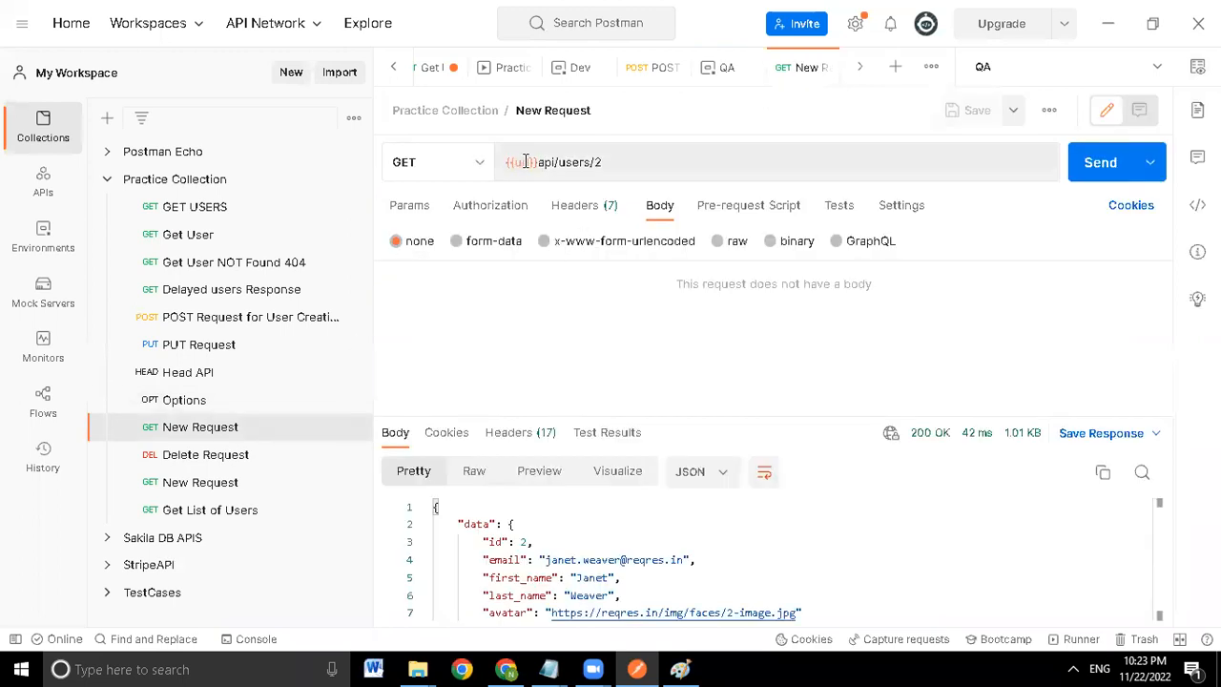
pyautogui.click(621, 162)
pyautogui.press('BackSpace')
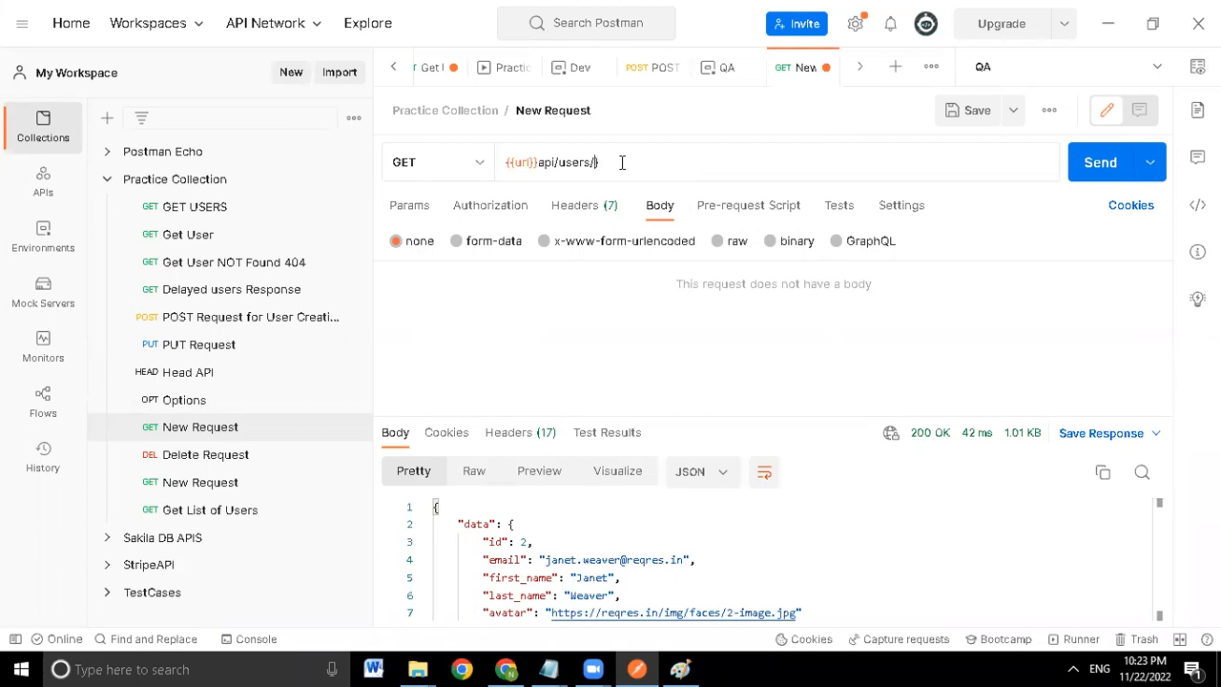
pyautogui.write('{{user_')
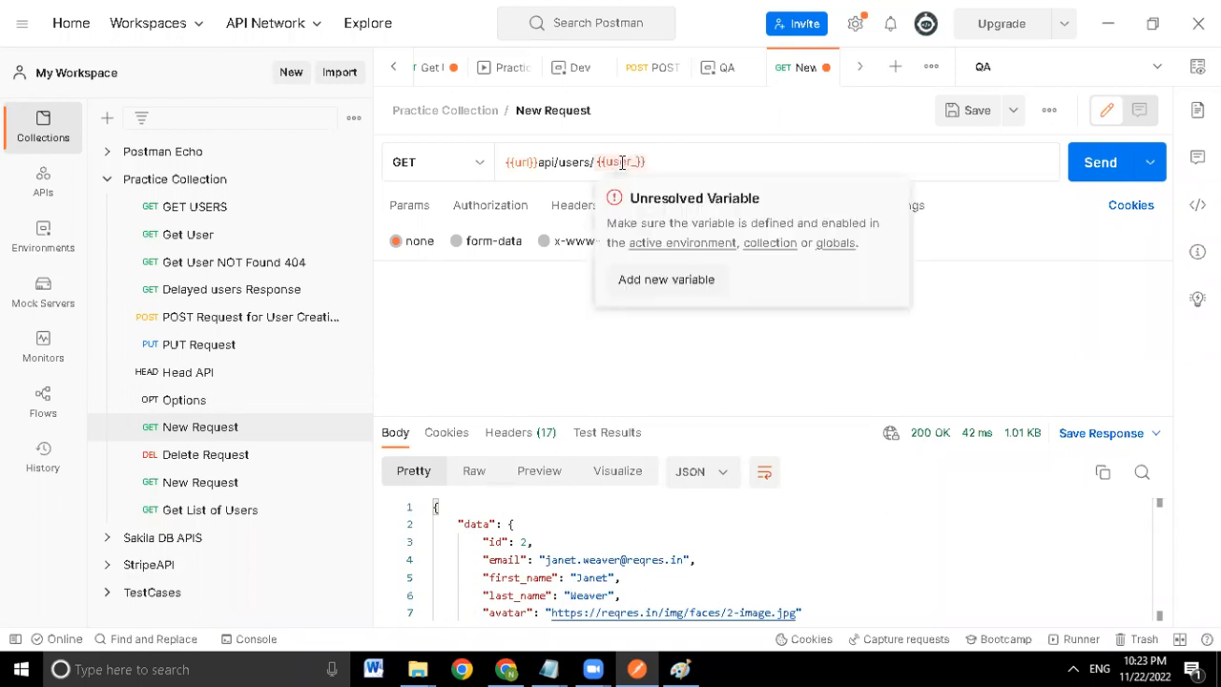
pyautogui.write('id')
pyautogui.moveTo(622, 162)
pyautogui.hotkey('ctrl', 's')
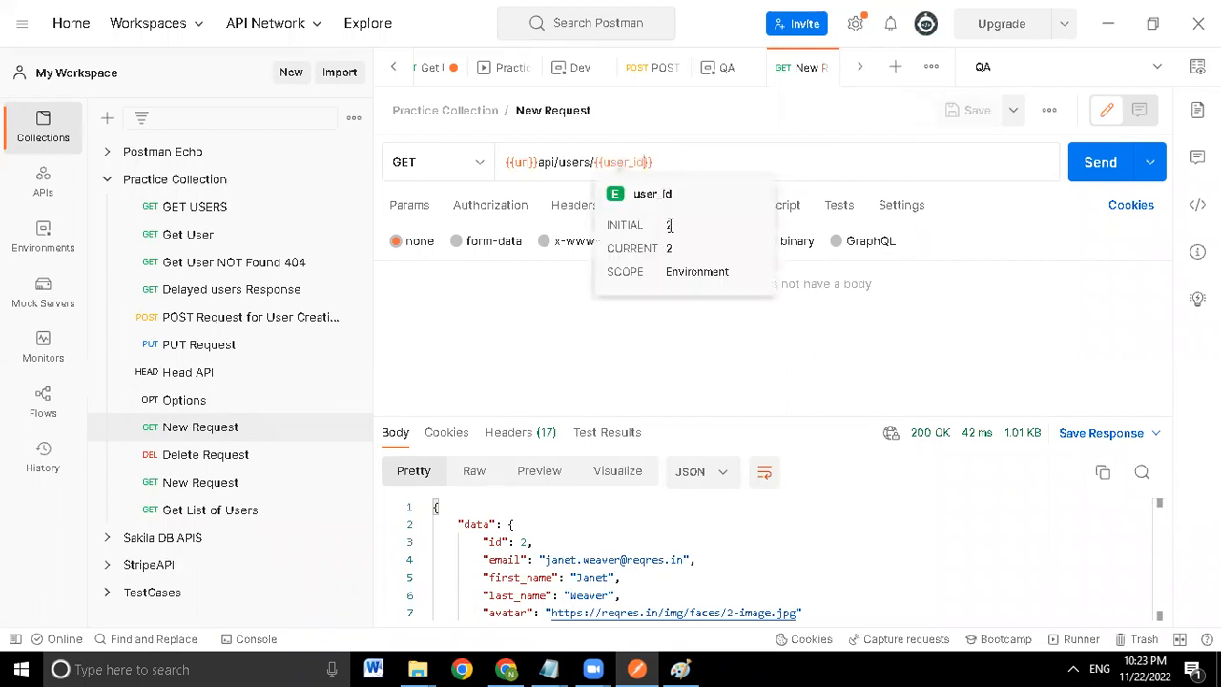
# - Make Dev the active environment and inspect the value behind {{user_id}} in the request URL
pyautogui.click(1027, 66)
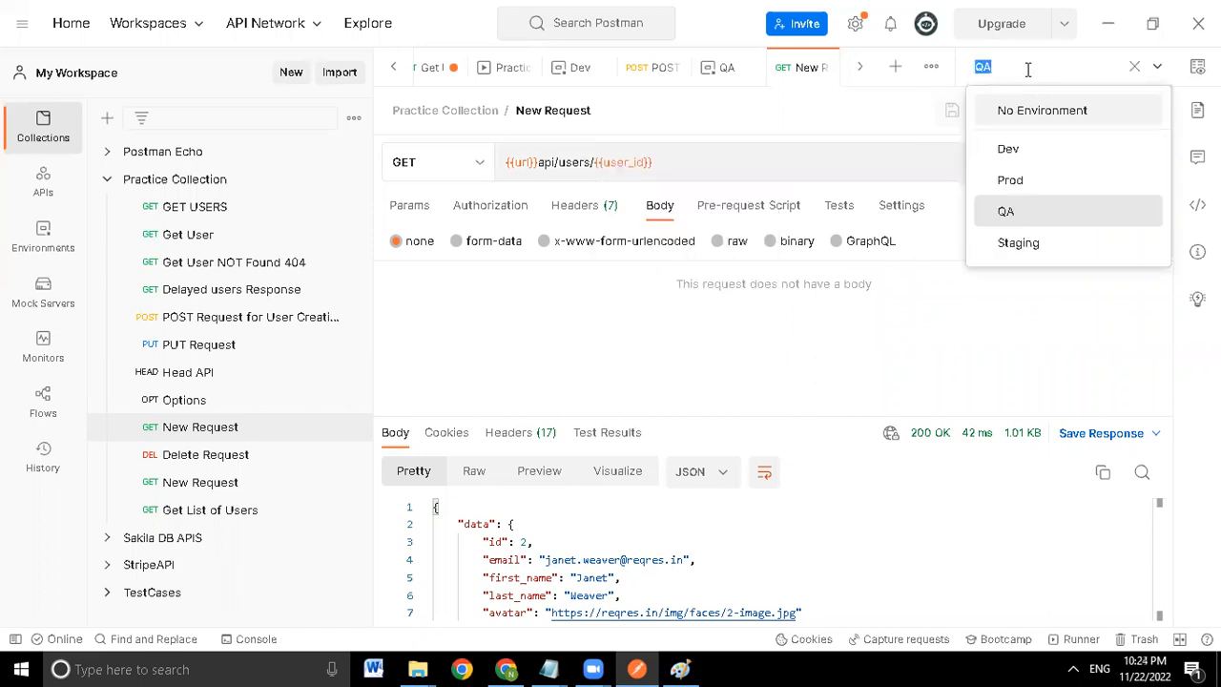
pyautogui.click(1022, 146)
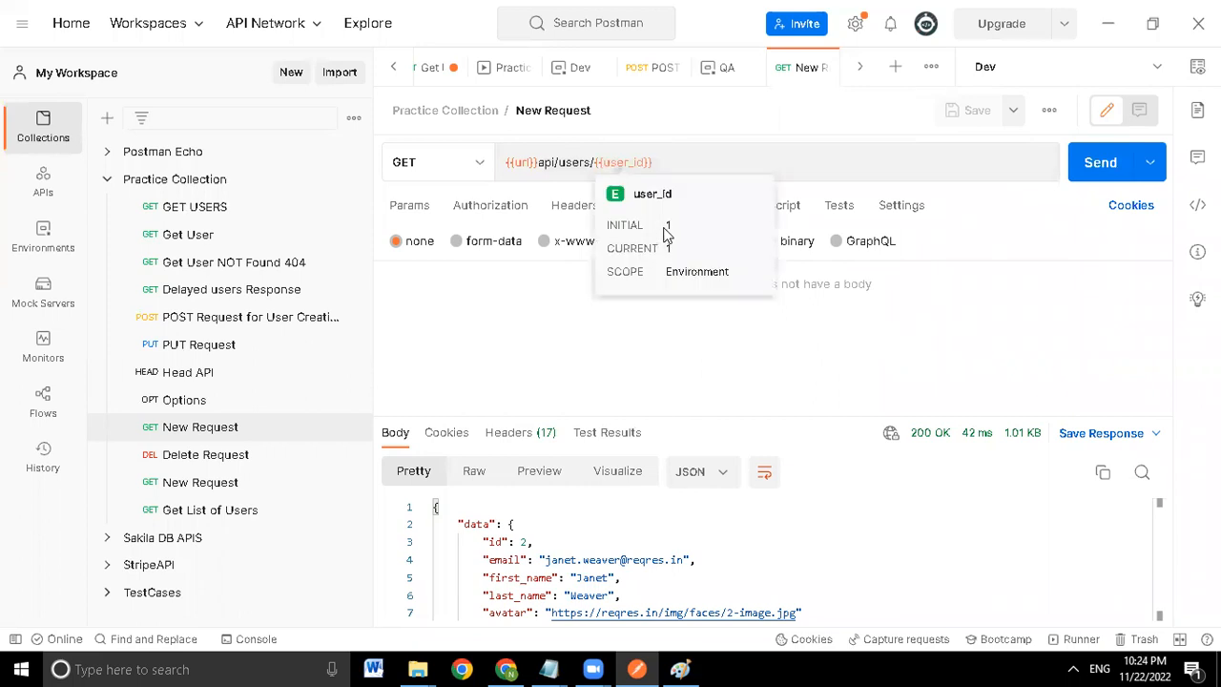
pyautogui.doubleClick(665, 230)
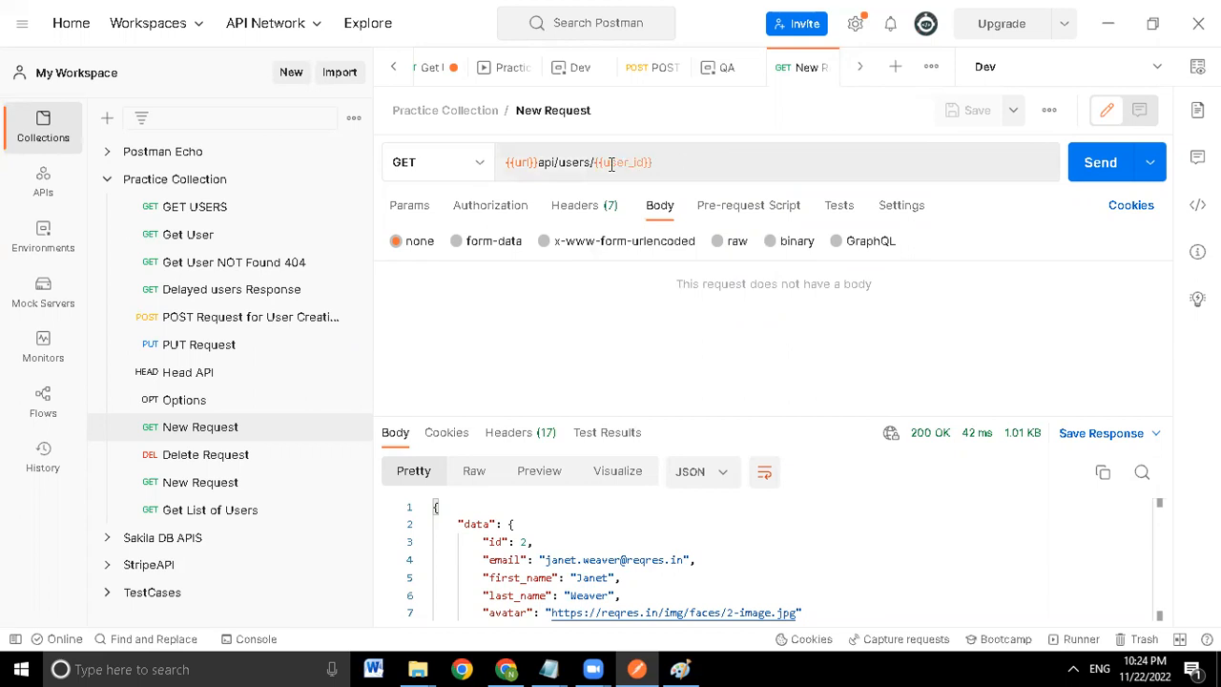
pyautogui.moveTo(618, 163)
# - Check the list of environments, keep Dev active and send the request
pyautogui.click(1012, 65)
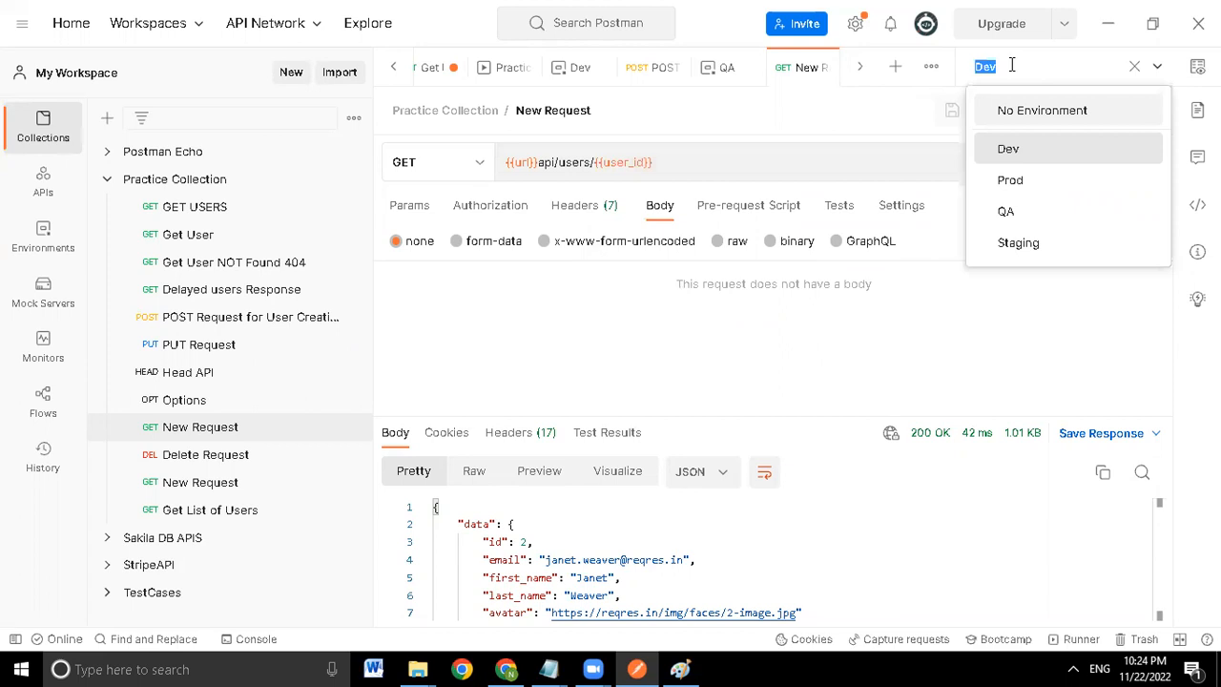
pyautogui.click(798, 353)
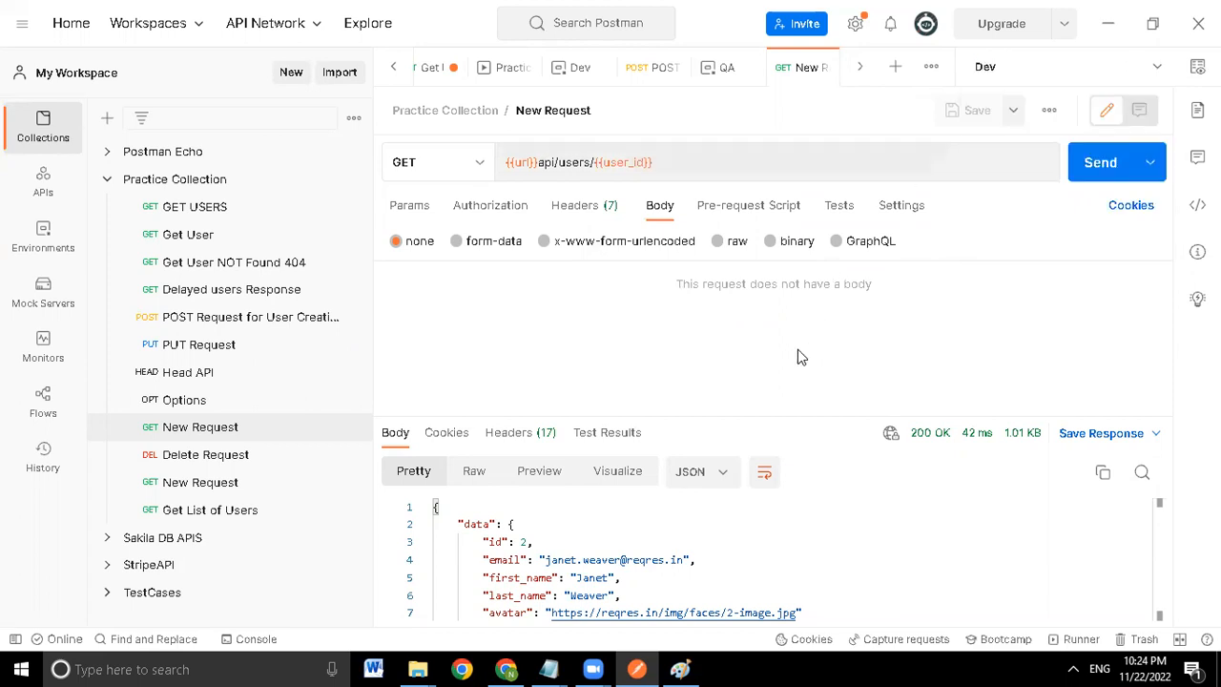
pyautogui.click(1106, 166)
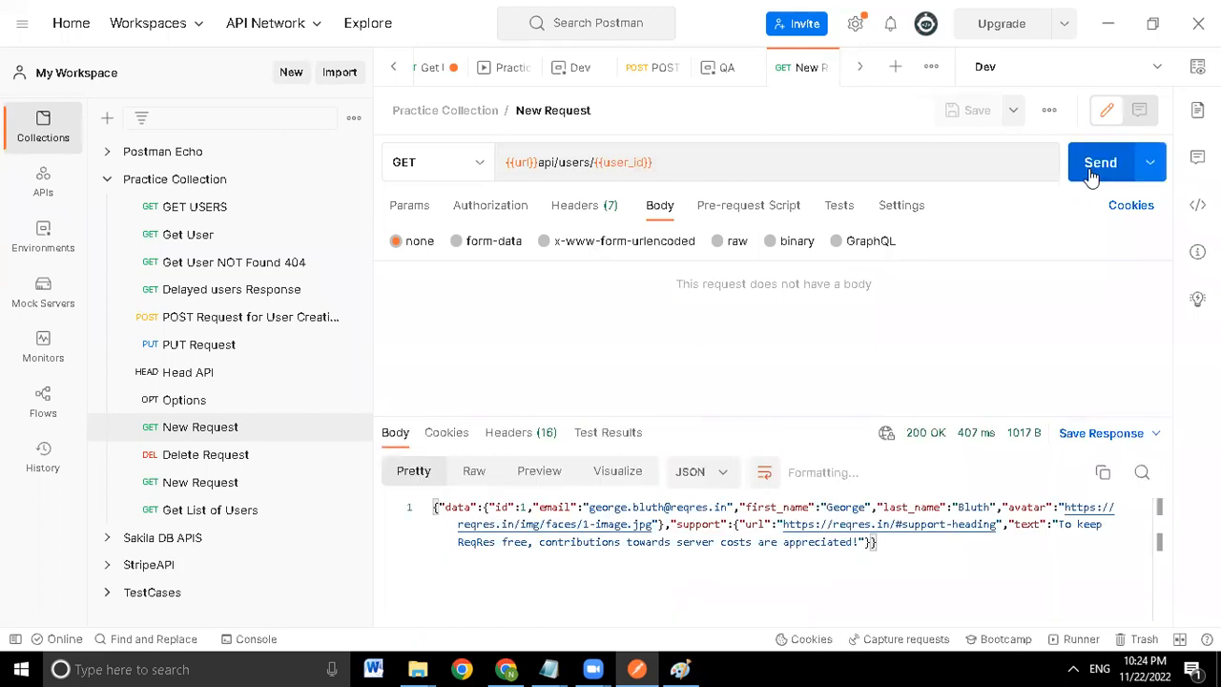
# - Highlight the email entry of the returned user in the response body of the Dev request
pyautogui.click(704, 544)
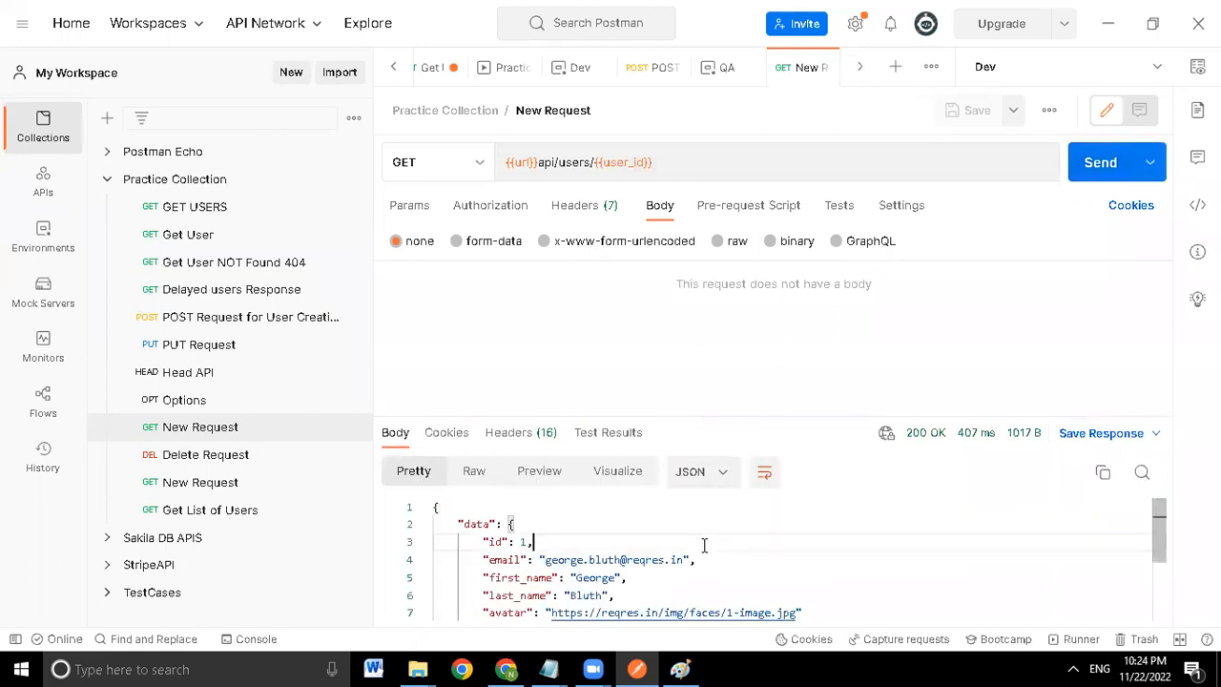
pyautogui.press('Down')
pyautogui.hotkey('ctrl', 'Left')
pyautogui.hotkey('ctrl', 'shift', 'Right')
pyautogui.hotkey('ctrl', 'shift', 'Right')
pyautogui.hotkey('ctrl', 'shift', 'Right')
pyautogui.hotkey('ctrl', 'shift', 'Right')
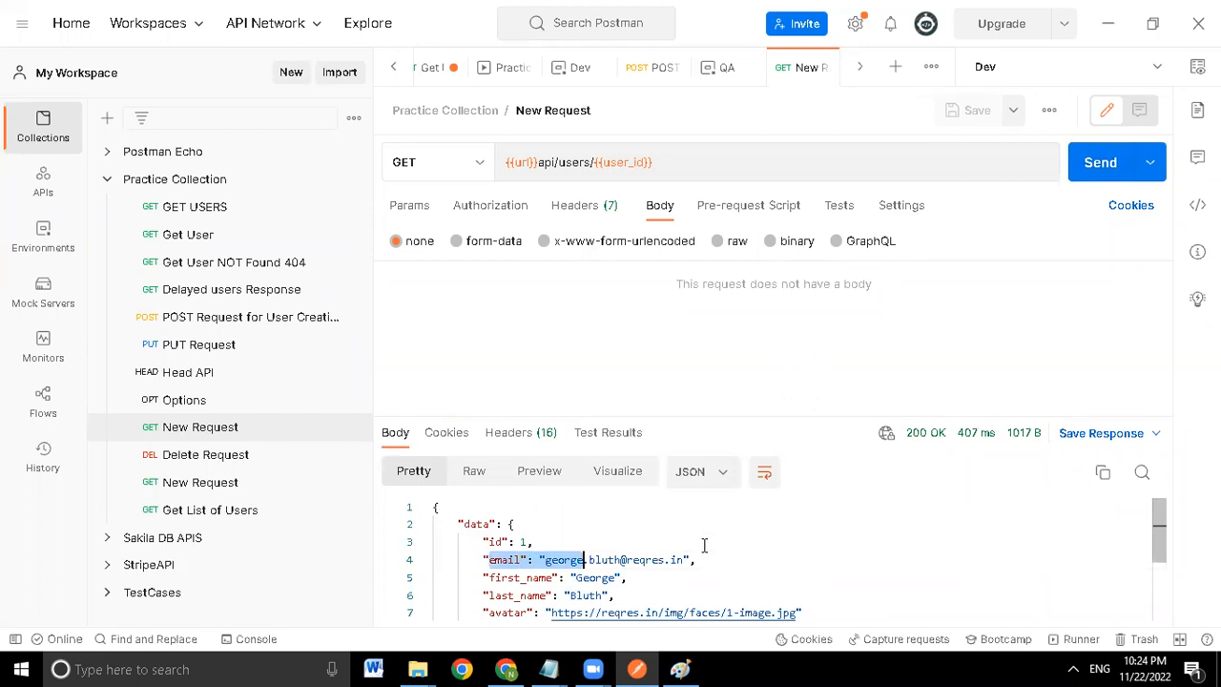
pyautogui.hotkey('ctrl', 'shift', 'Right')
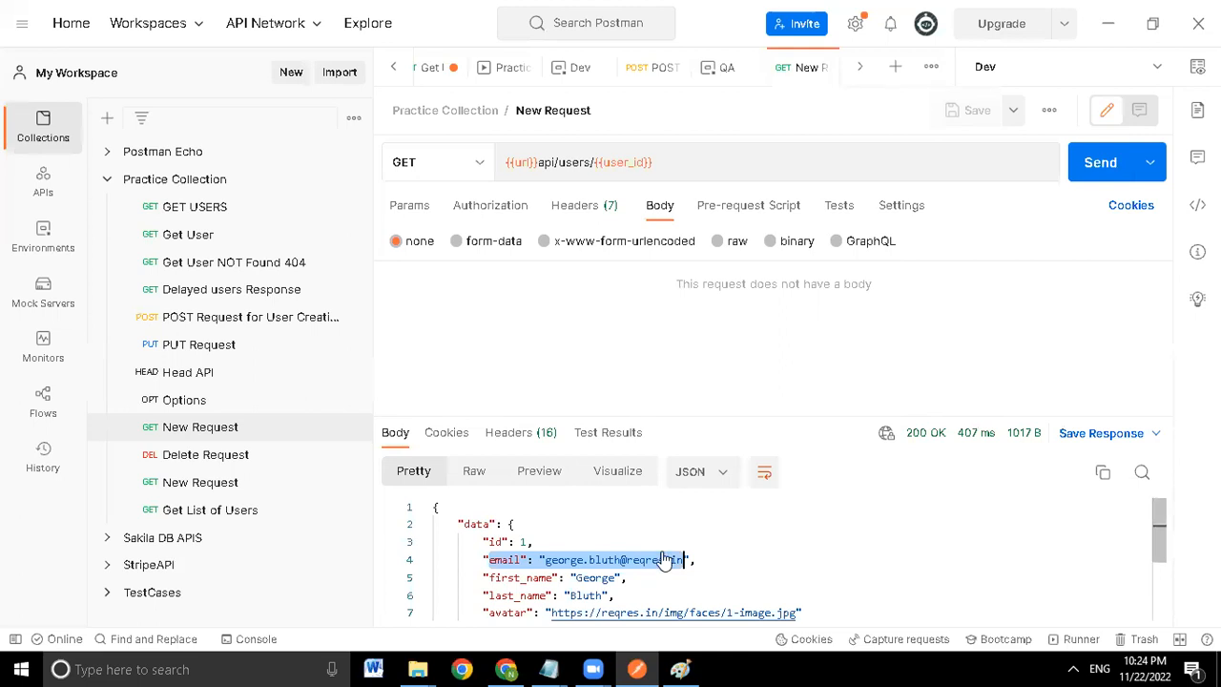
# - Switch the active environment to QA and inspect the value behind {{user_id}} in the request URL
pyautogui.click(1036, 57)
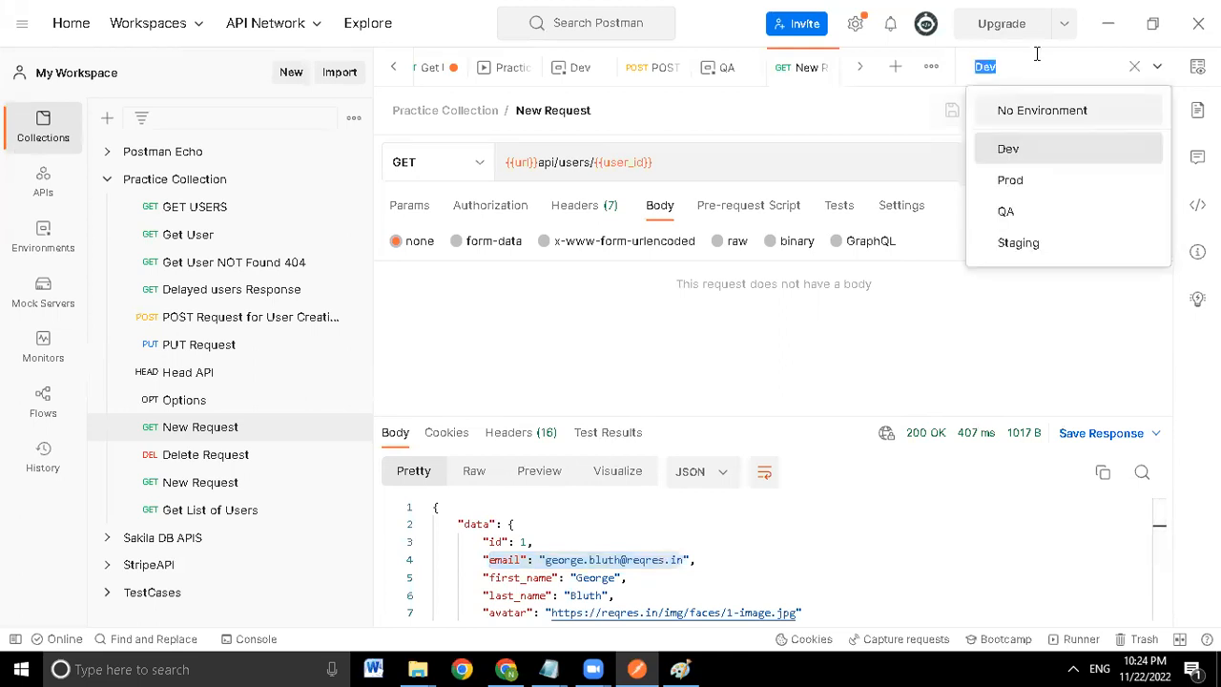
pyautogui.click(1010, 212)
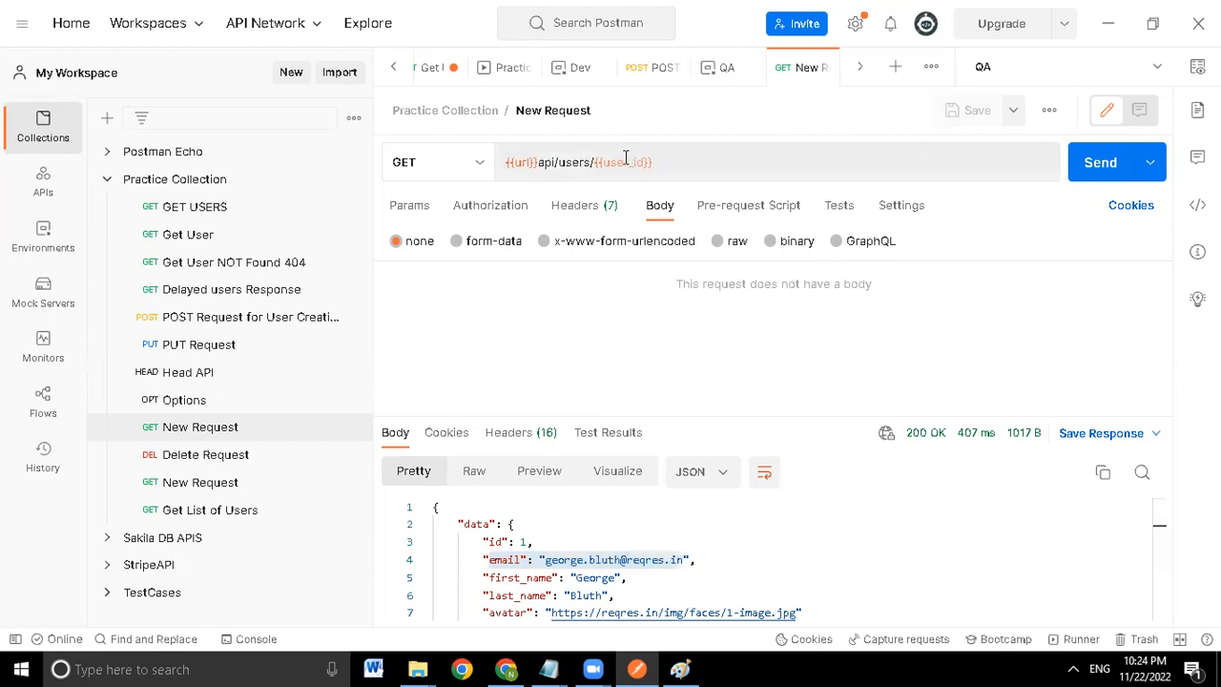
pyautogui.moveTo(611, 162)
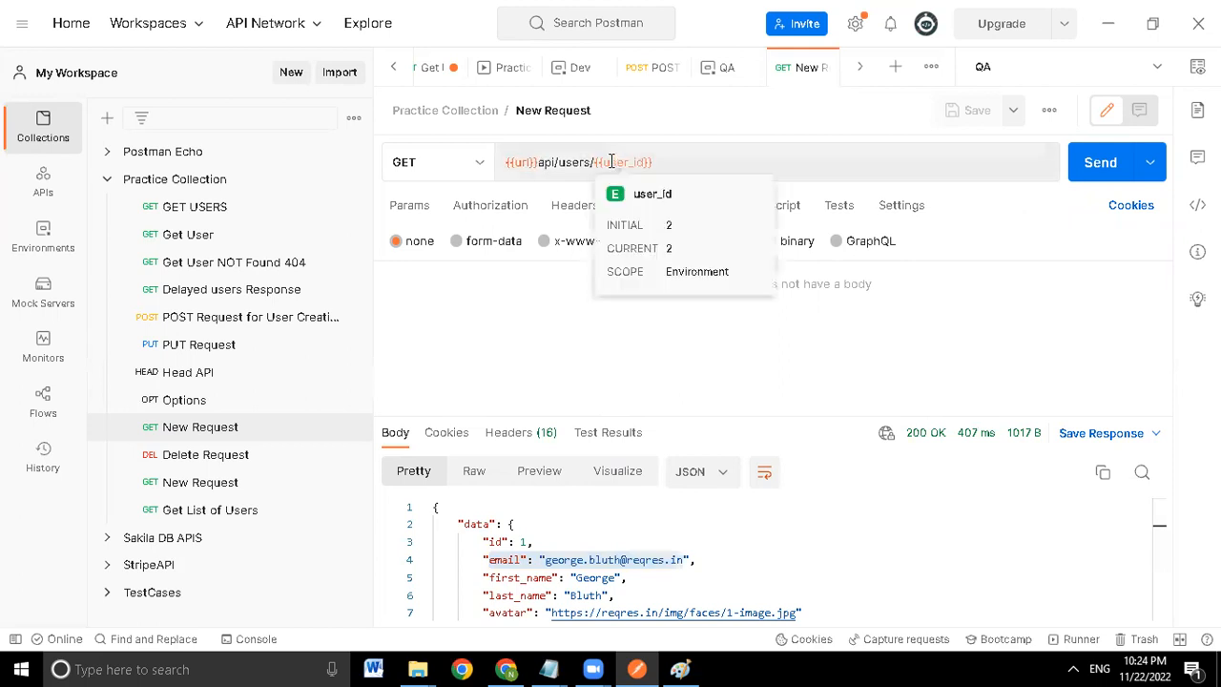
pyautogui.doubleClick(668, 248)
# - Send the request with the QA environment and highlight the email line in the response body
pyautogui.click(1097, 164)
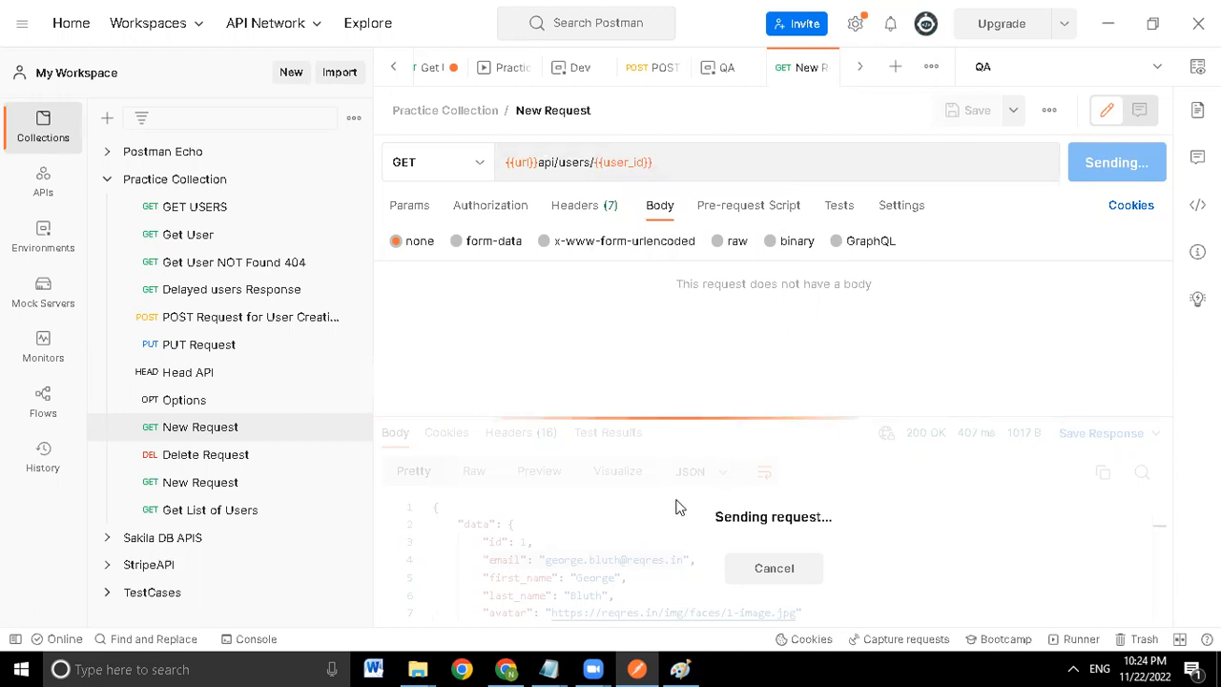
pyautogui.moveTo(695, 561); pyautogui.dragTo(489, 560)
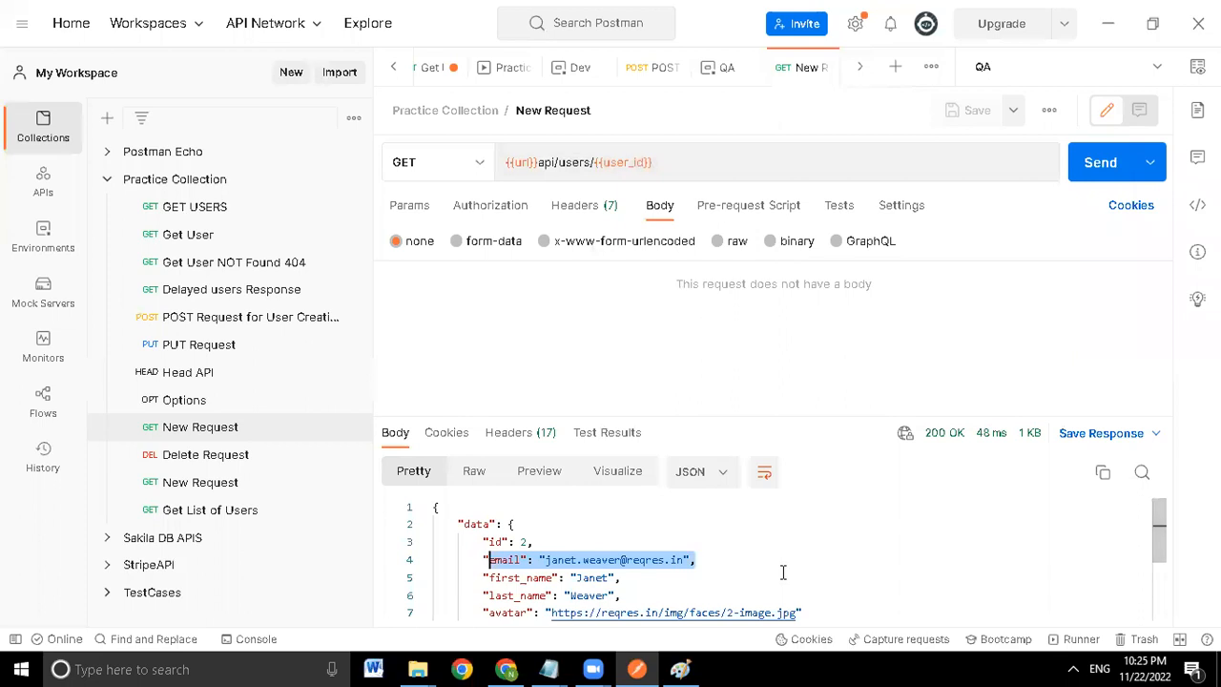
pyautogui.hotkey('alt', 'Tab')
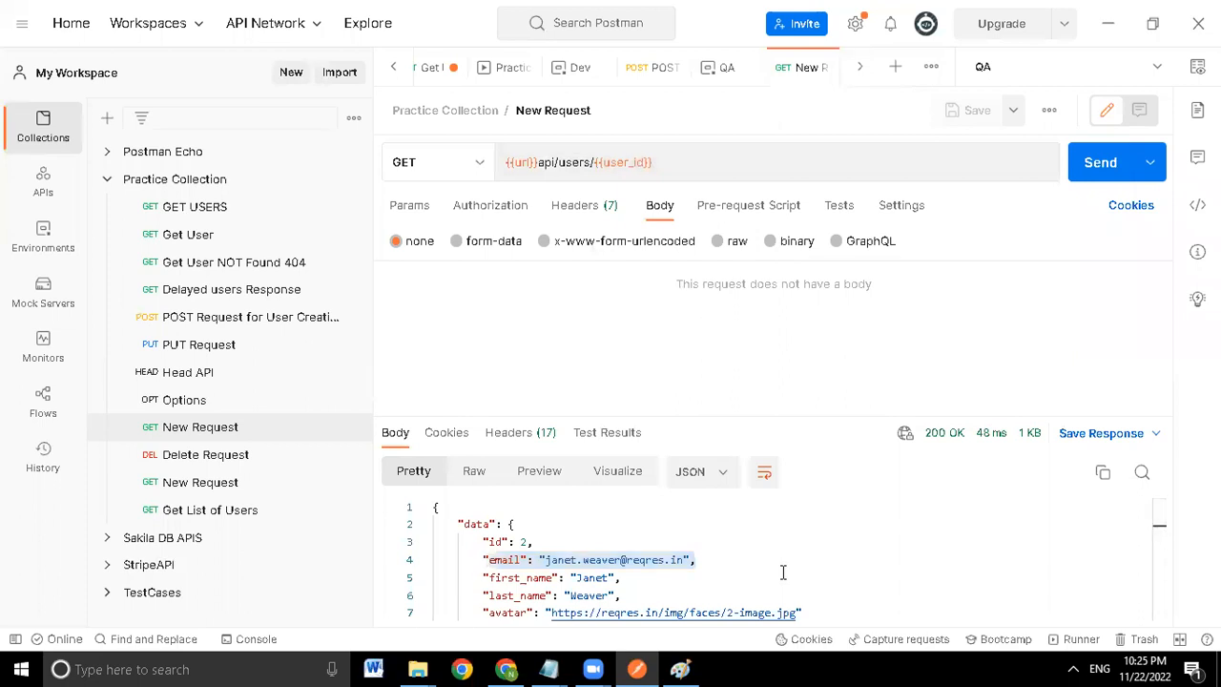